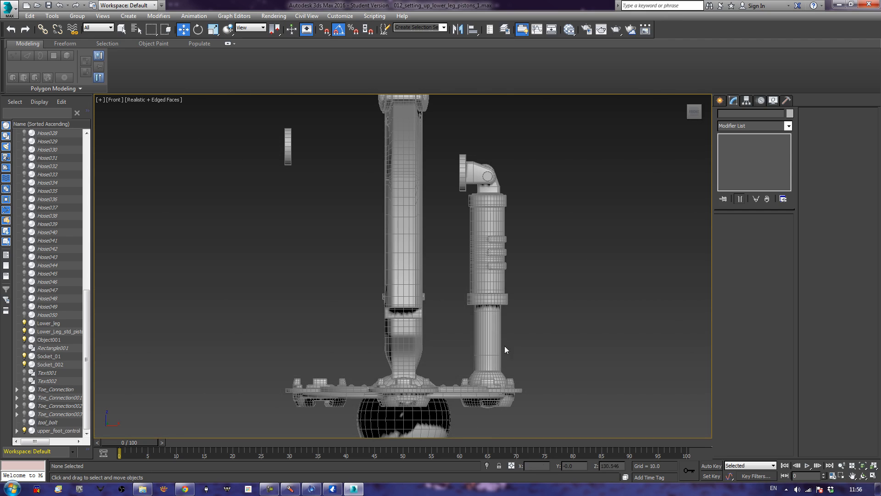
# Create a small Dummy helper in the empty area beside the piston's lower end.
pyautogui.click(720, 101)
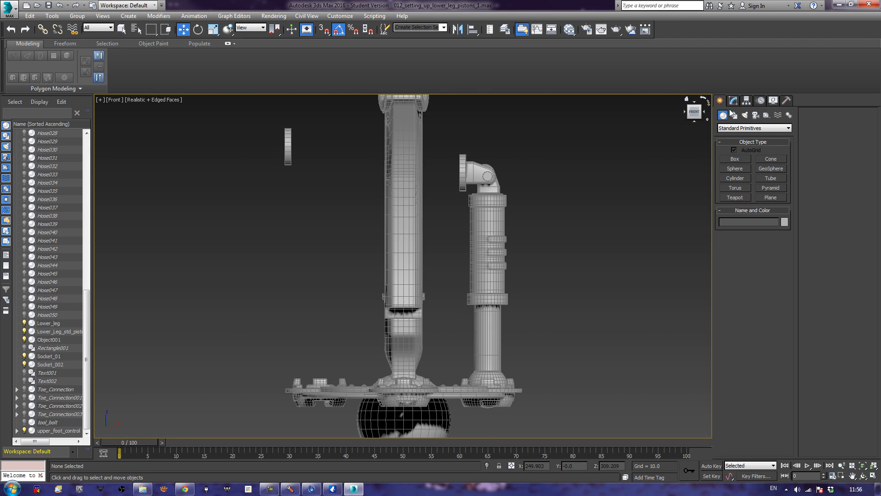
pyautogui.click(766, 116)
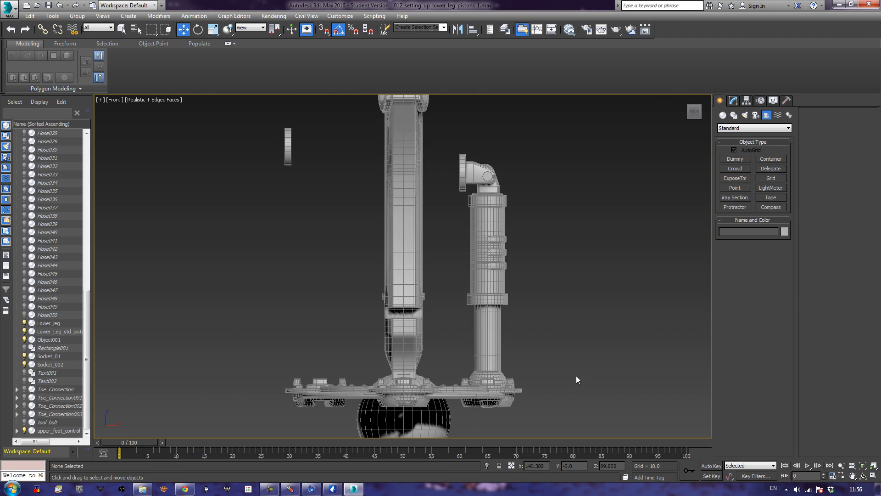
pyautogui.click(734, 159)
pyautogui.moveTo(576, 369); pyautogui.dragTo(592, 381)
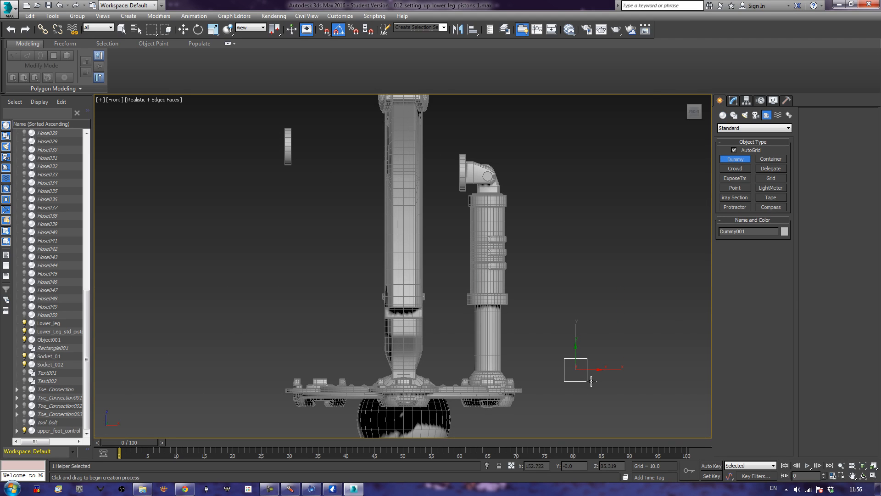
# Rename the dummy lower_leg_helper_01 and copy it straight up as lower_leg_helper_002.
pyautogui.click(735, 102)
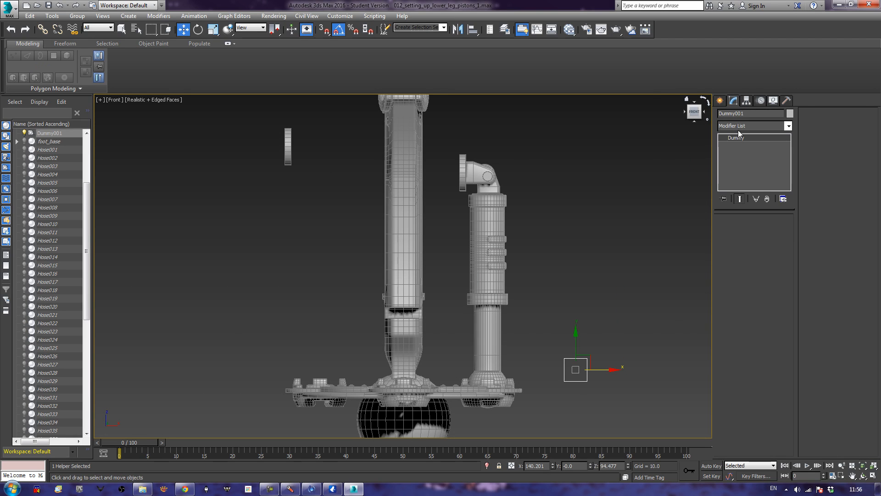
pyautogui.click(744, 113)
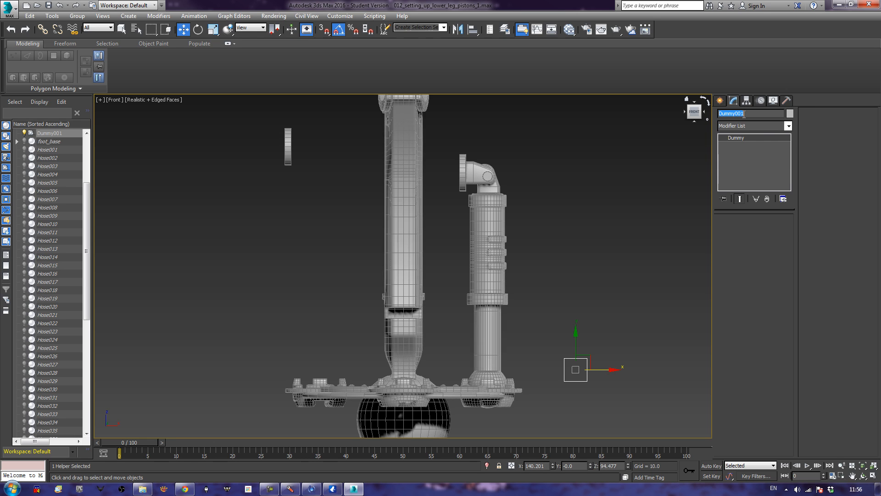
pyautogui.write('lower_leg_helper_01')
pyautogui.press('Return')
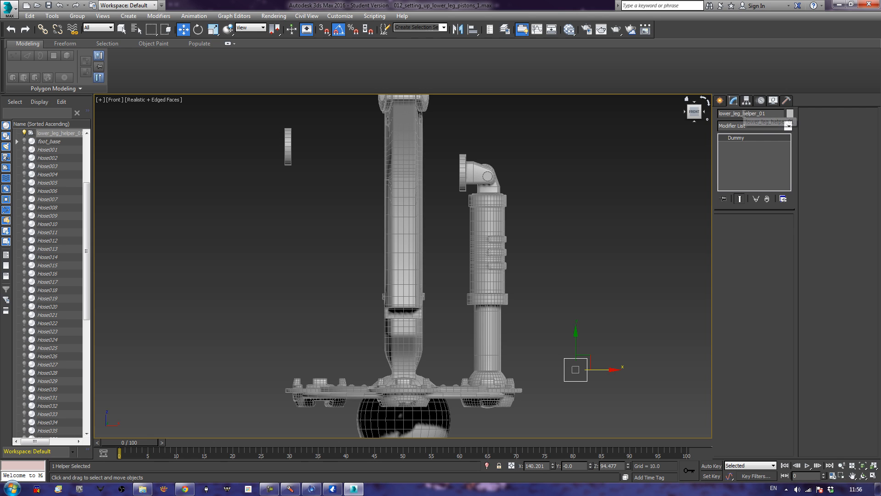
pyautogui.keyDown('shift'); pyautogui.moveTo(575, 349); pyautogui.dragTo(576, 231); pyautogui.keyUp('shift')
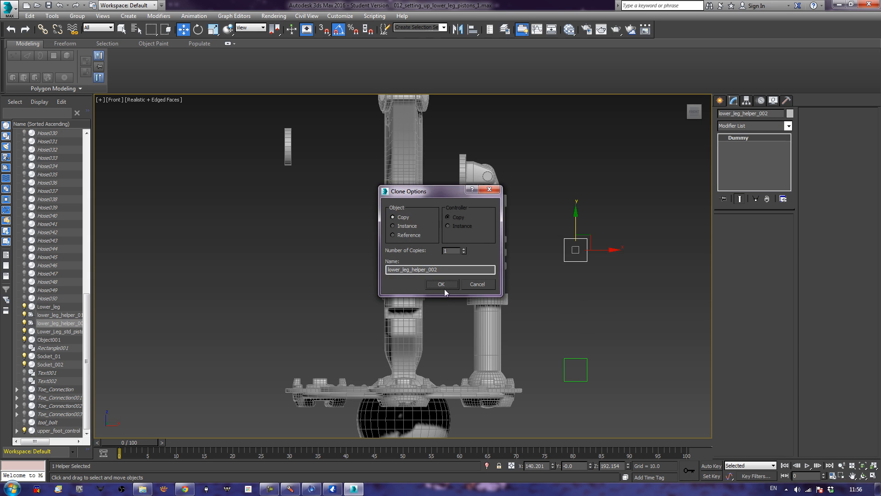
pyautogui.click(441, 284)
# Align lower_leg_helper_01 to the lower piston rod in X, Y and Z, pivot point to pivot point.
pyautogui.moveTo(608, 329); pyautogui.dragTo(570, 401)
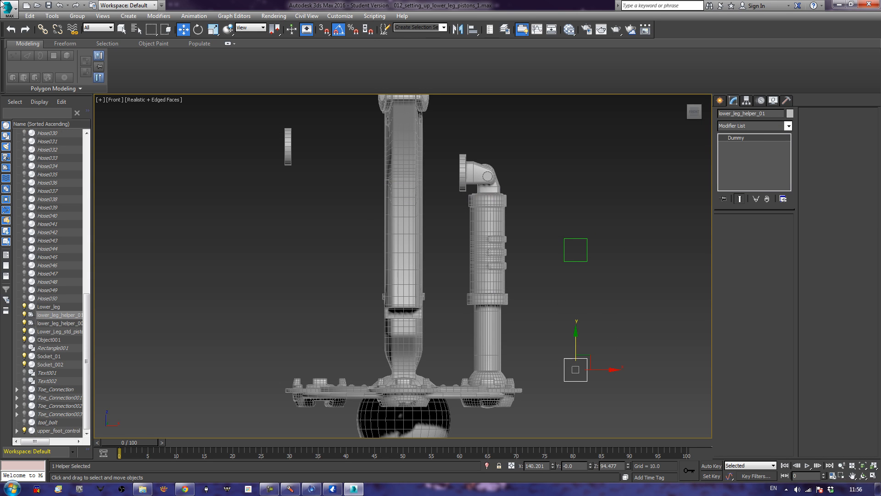
pyautogui.click(472, 30)
pyautogui.click(490, 357)
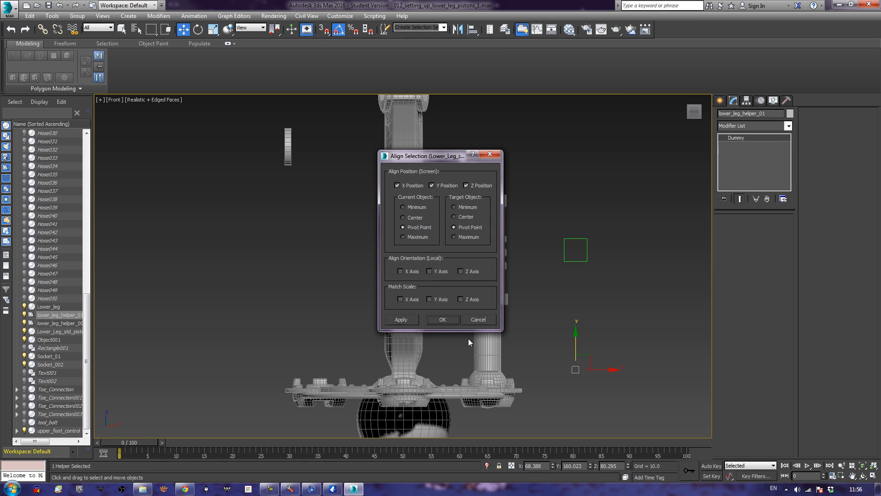
pyautogui.click(453, 320)
# Align lower_leg_helper_002 to the upper piston cylinder, Object001, in X, Y and Z, pivot point to pivot point.
pyautogui.moveTo(613, 271); pyautogui.dragTo(613, 273)
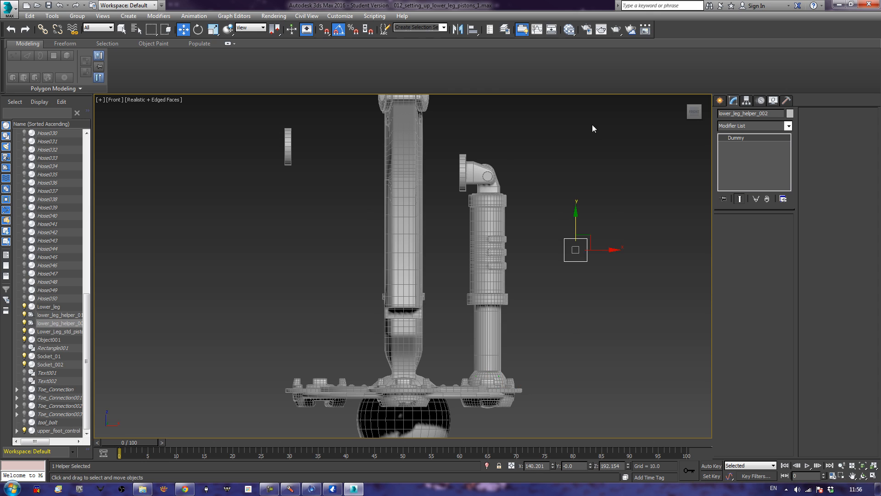
pyautogui.click(473, 30)
pyautogui.click(491, 190)
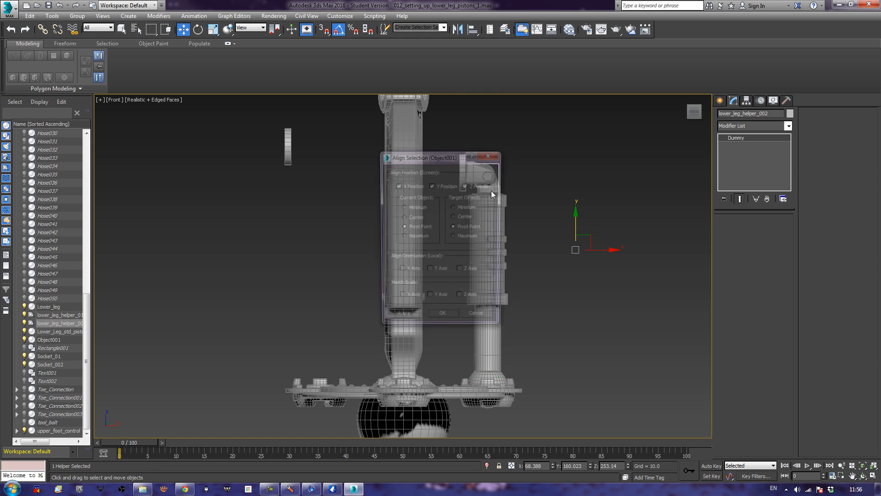
pyautogui.click(443, 319)
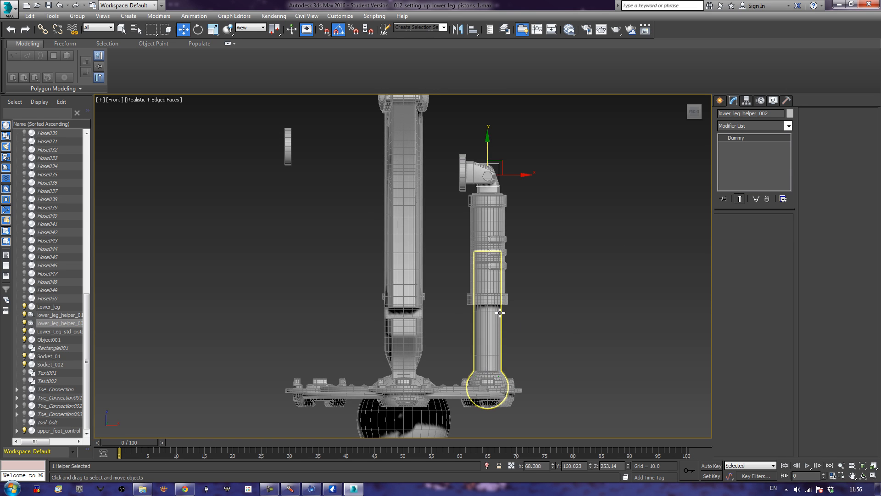
# Hide the lower leg, both sockets and the upper foot control so only the piston parts and helpers remain.
pyautogui.moveTo(522, 318); pyautogui.dragTo(495, 289, button='middle')
pyautogui.scroll(-4, 495, 290)
pyautogui.moveTo(343, 136); pyautogui.dragTo(433, 304)
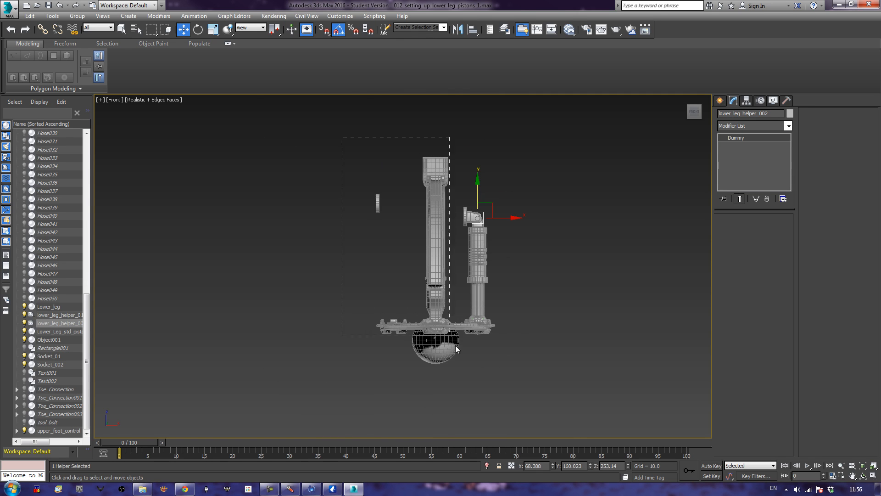
pyautogui.moveTo(453, 377); pyautogui.dragTo(455, 376)
pyautogui.rightClick(436, 301)
pyautogui.moveTo(478, 386)
pyautogui.click(477, 276)
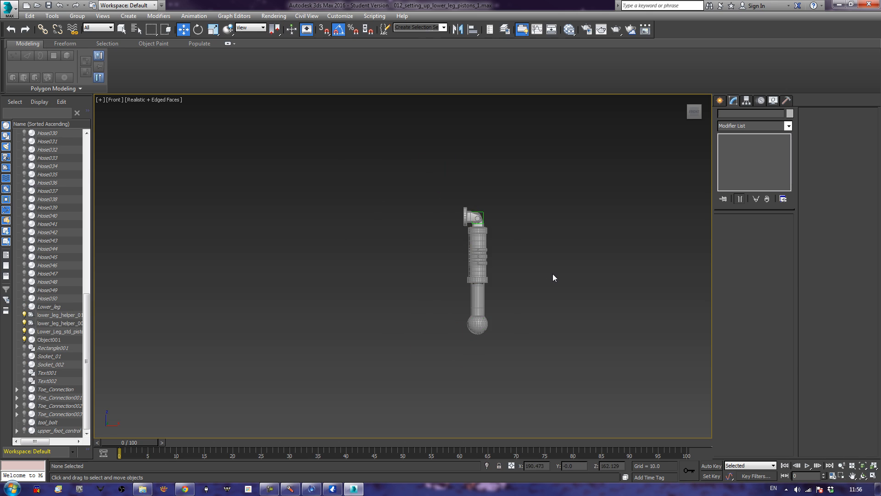
# Scale lower_leg_helper_01 up uniformly to about 152 percent so it encloses the piston's ball end.
pyautogui.scroll(5, 553, 278)
pyautogui.keyDown('alt'); pyautogui.moveTo(546, 286); pyautogui.dragTo(518, 294, button='middle'); pyautogui.keyUp('alt')
pyautogui.scroll(4, 519, 317)
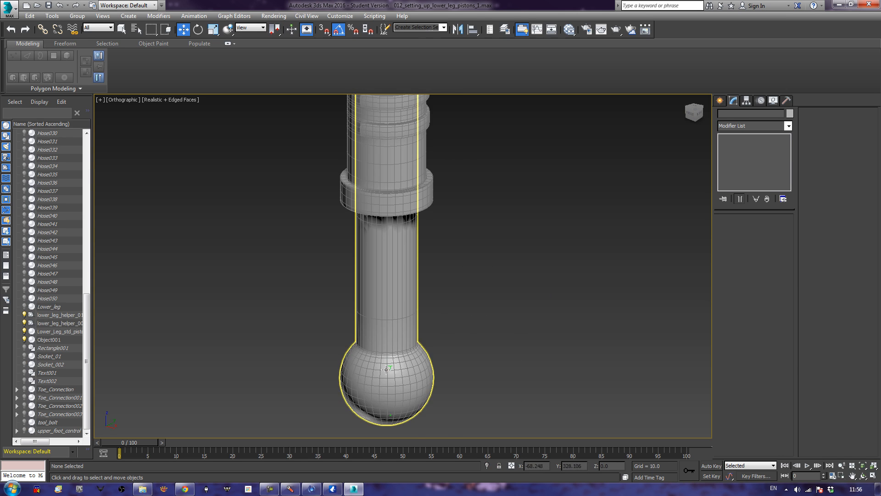
pyautogui.click(390, 367)
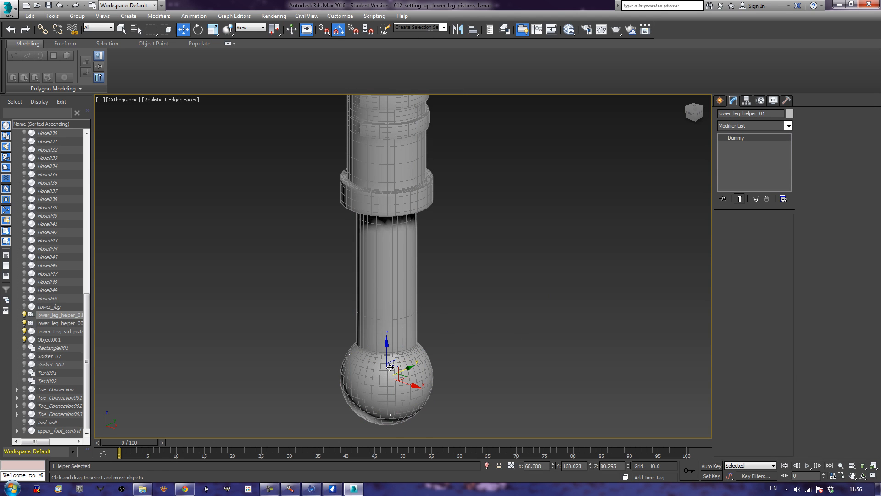
pyautogui.press('r')
pyautogui.moveTo(390, 368); pyautogui.dragTo(403, 344)
# Scale lower_leg_helper_002 uniformly by a small amount around the hinge of the upper piston.
pyautogui.moveTo(466, 203); pyautogui.dragTo(482, 407, button='middle')
pyautogui.moveTo(439, 210); pyautogui.dragTo(451, 278, button='middle')
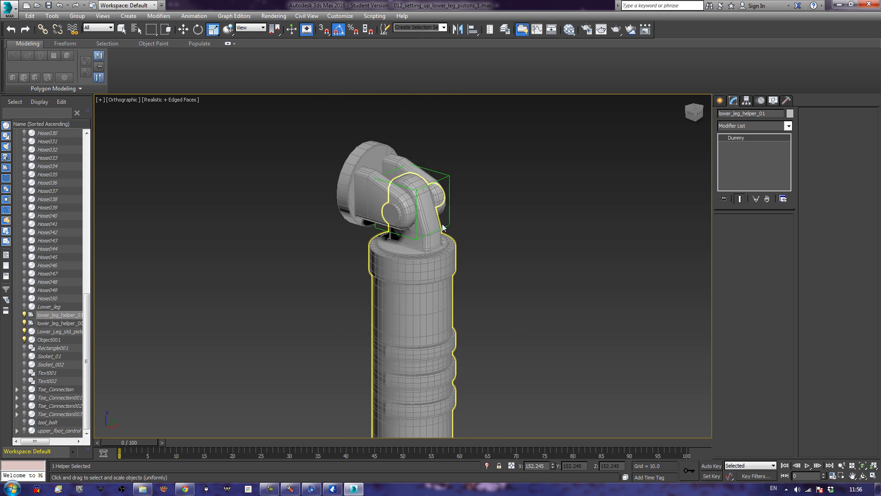
pyautogui.click(452, 223)
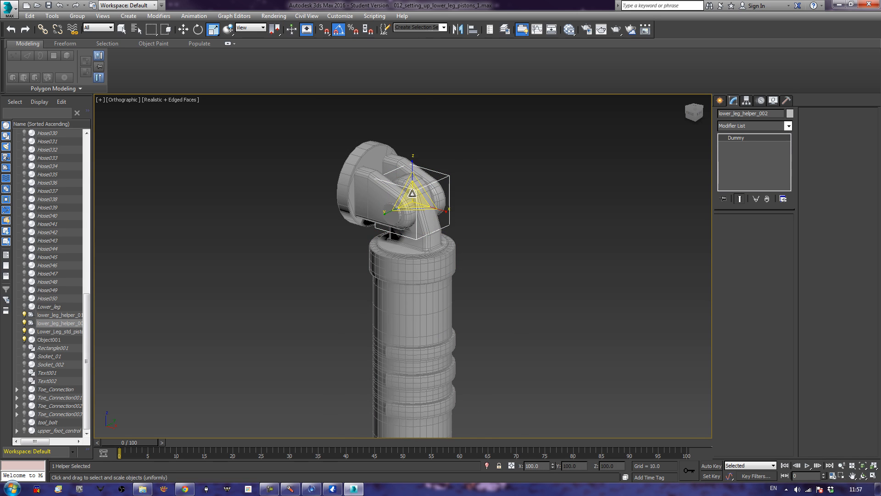
pyautogui.moveTo(414, 184); pyautogui.dragTo(415, 178)
# Examine the lower rod and upper cylinder of the piston together with their helper boxes.
pyautogui.scroll(-2, 421, 192)
pyautogui.moveTo(448, 278); pyautogui.dragTo(468, 233, button='middle')
pyautogui.scroll(-2, 450, 219)
pyautogui.click(440, 302)
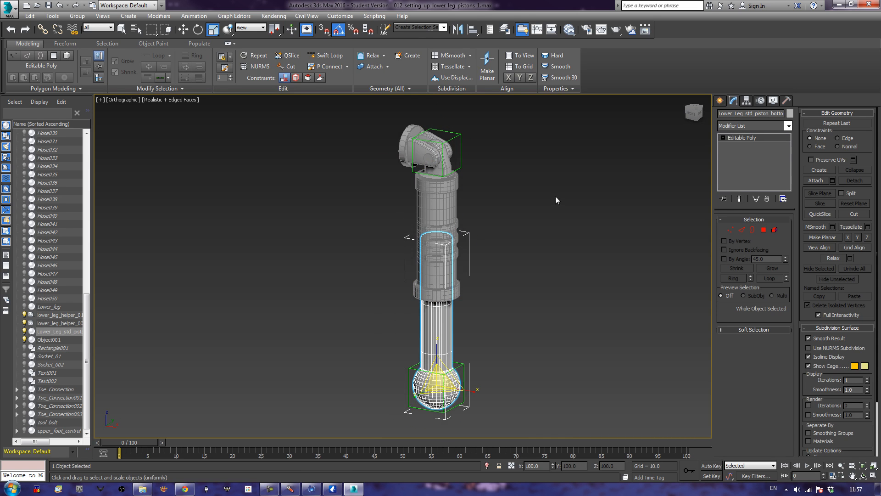
pyautogui.keyDown('alt'); pyautogui.moveTo(553, 198); pyautogui.dragTo(558, 202, button='middle'); pyautogui.keyUp('alt')
pyautogui.click(451, 190)
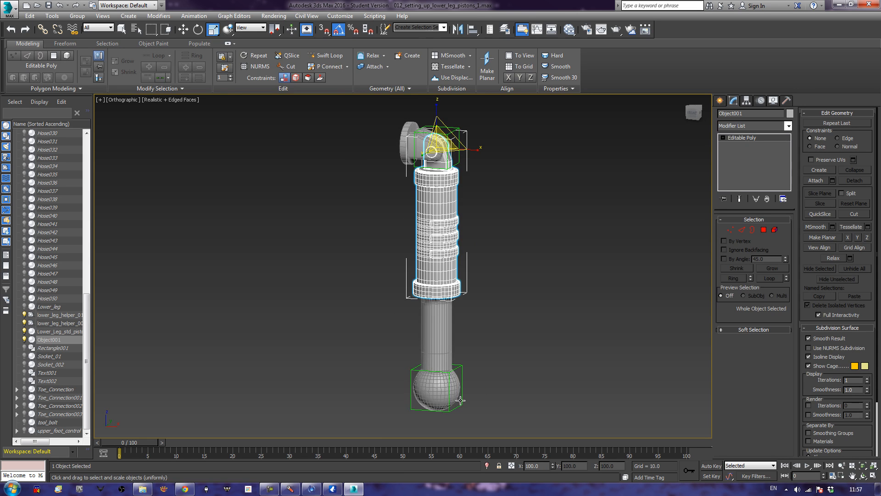
pyautogui.moveTo(503, 235); pyautogui.dragTo(510, 207, button='middle')
pyautogui.moveTo(597, 267); pyautogui.dragTo(557, 244, button='middle')
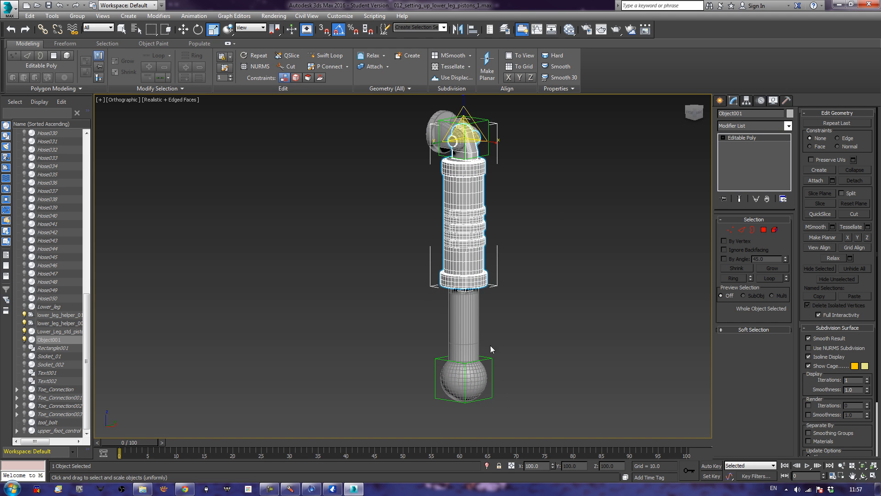
# Link lower_leg_helper_01 to the lower piston rod as its parent.
pyautogui.click(492, 364)
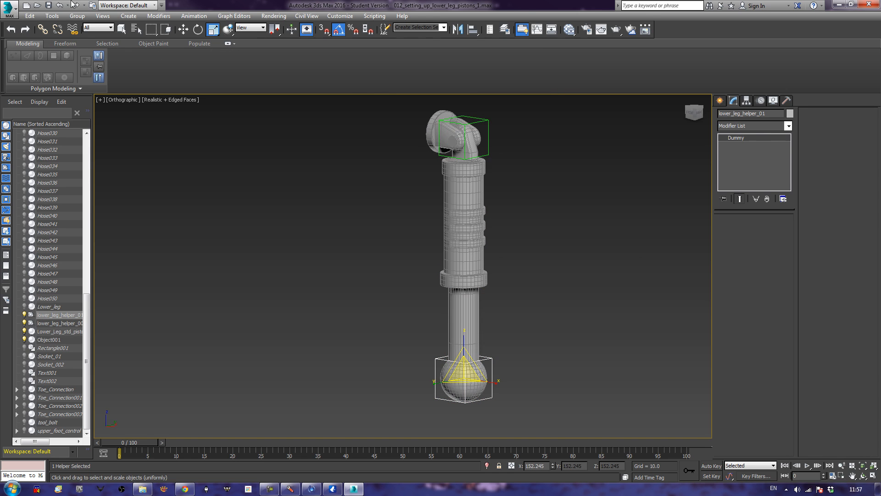
pyautogui.click(42, 29)
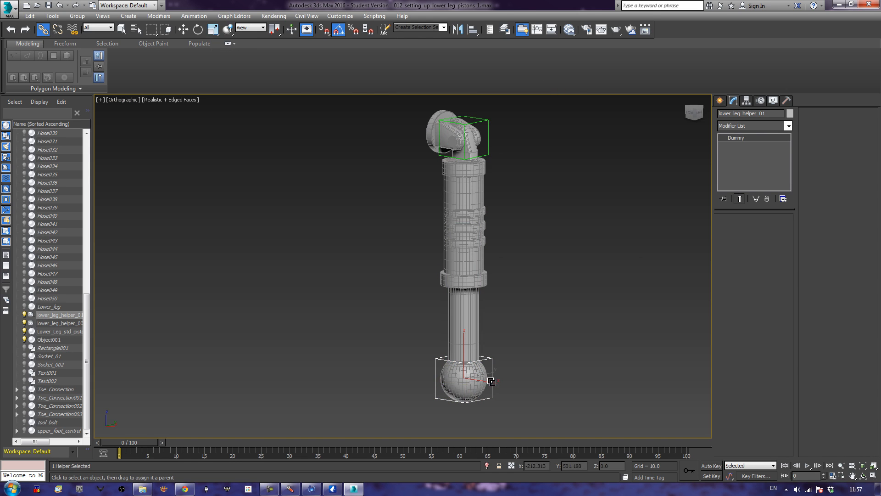
pyautogui.moveTo(467, 379); pyautogui.dragTo(465, 250)
pyautogui.click(534, 178)
# Link lower_leg_helper_002 to the upper piston cylinder, Object001, as its parent.
pyautogui.moveTo(508, 143); pyautogui.dragTo(495, 182, button='middle')
pyautogui.click(492, 176)
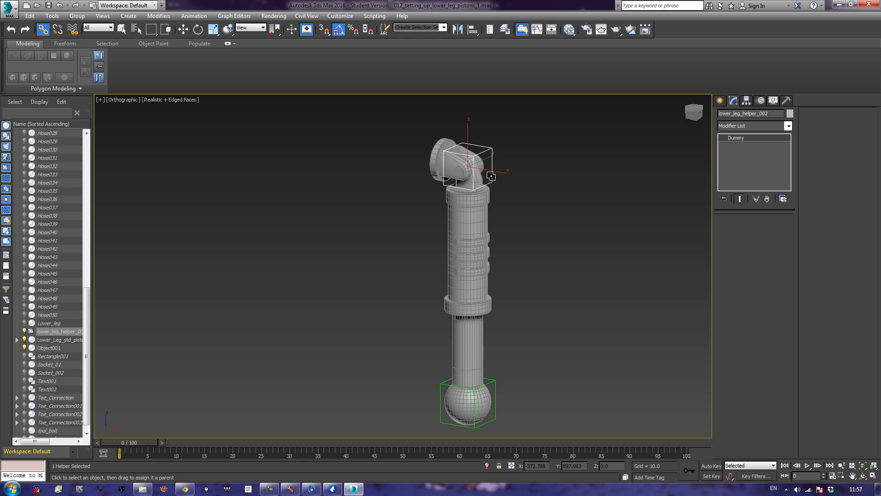
pyautogui.moveTo(482, 215); pyautogui.dragTo(482, 214)
pyautogui.click(517, 195)
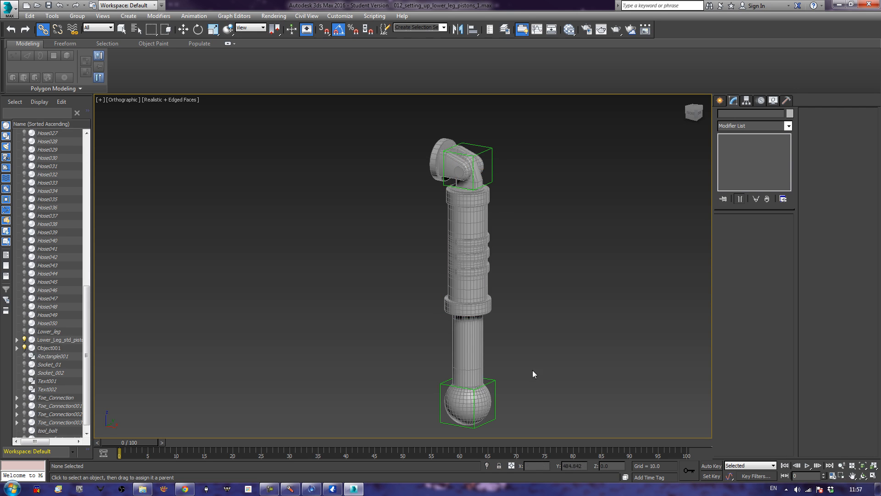
# Assign a LookAt Constraint as the rotation controller of the lower piston rod.
pyautogui.moveTo(532, 379); pyautogui.dragTo(529, 365, button='middle')
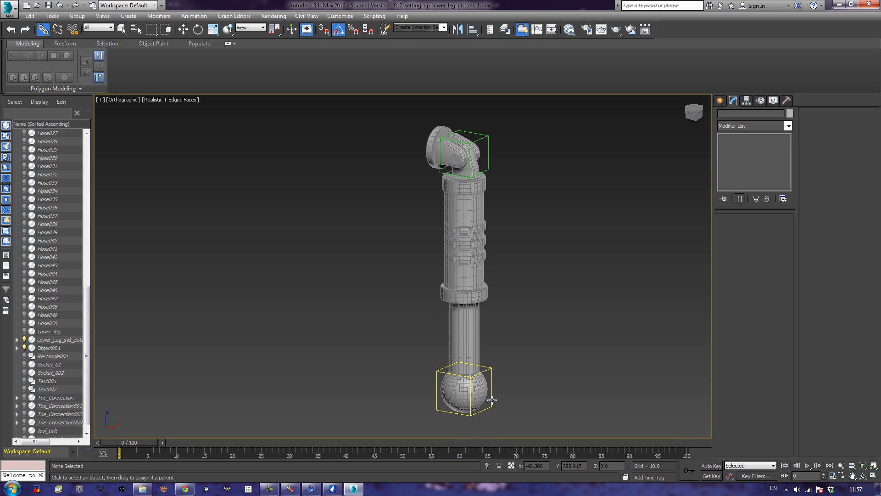
pyautogui.moveTo(492, 400); pyautogui.dragTo(496, 404)
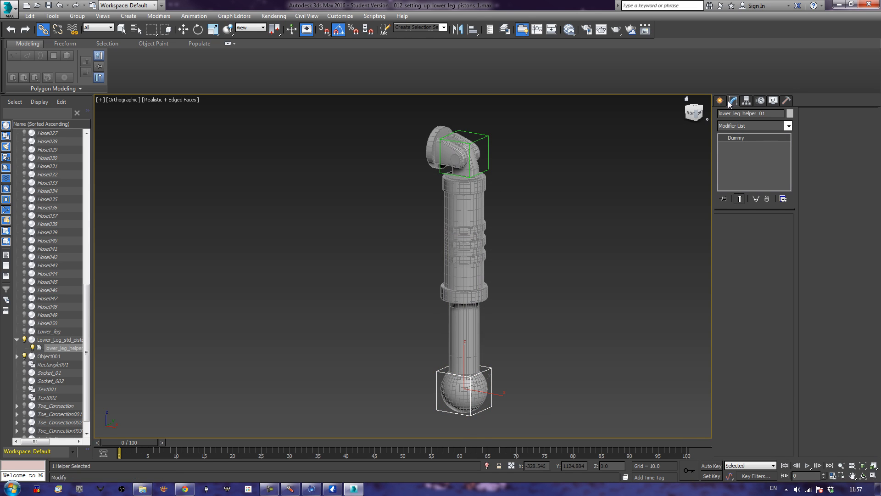
pyautogui.click(761, 101)
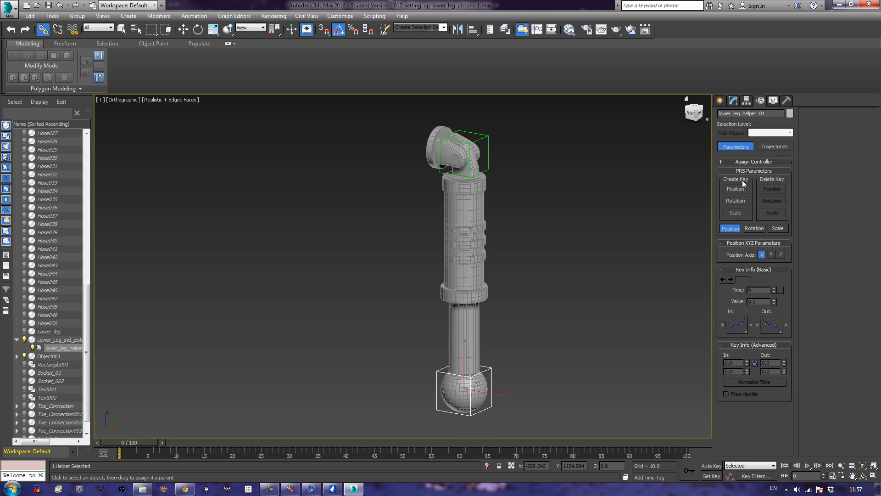
pyautogui.click(744, 161)
pyautogui.click(749, 197)
pyautogui.click(589, 363)
pyautogui.click(480, 357)
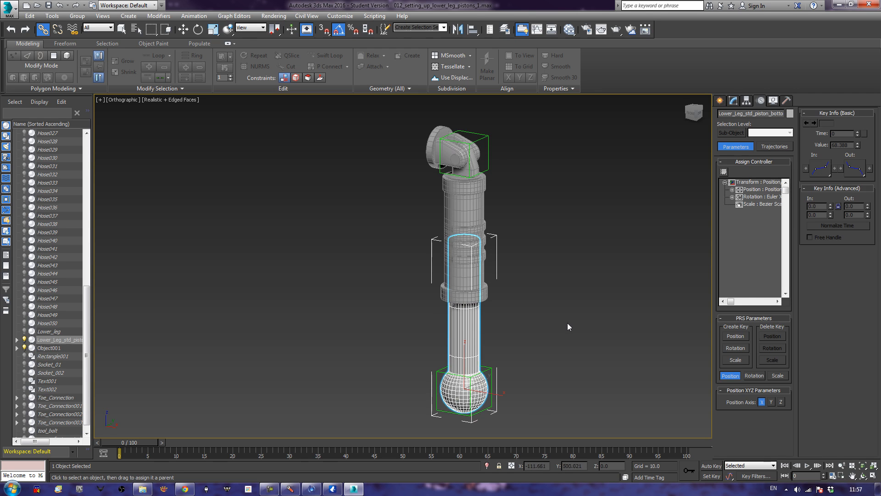
pyautogui.click(751, 197)
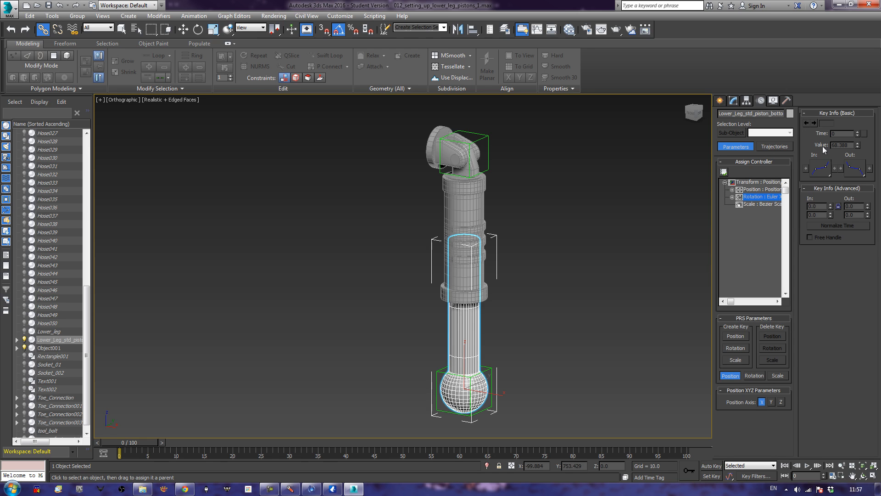
pyautogui.click(724, 172)
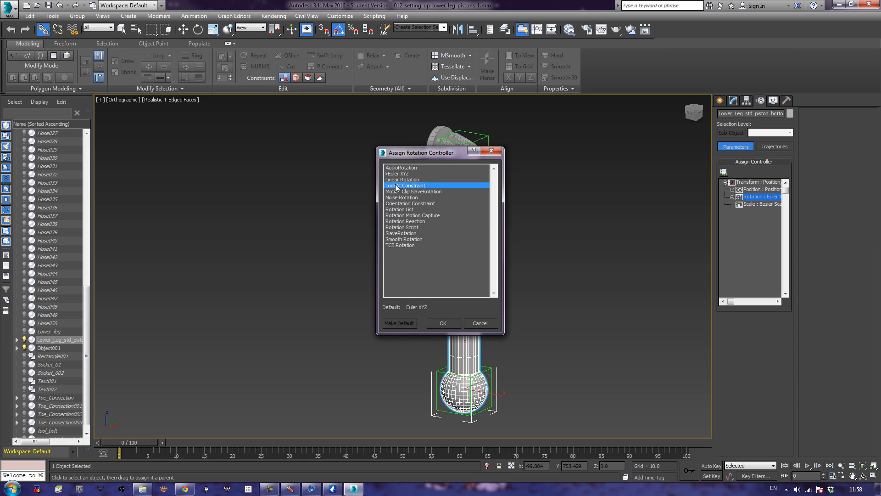
pyautogui.doubleClick(396, 185)
# Add lower_leg_helper_002 as the rod's LookAt target and switch the viewport to Perspective.
pyautogui.click(832, 124)
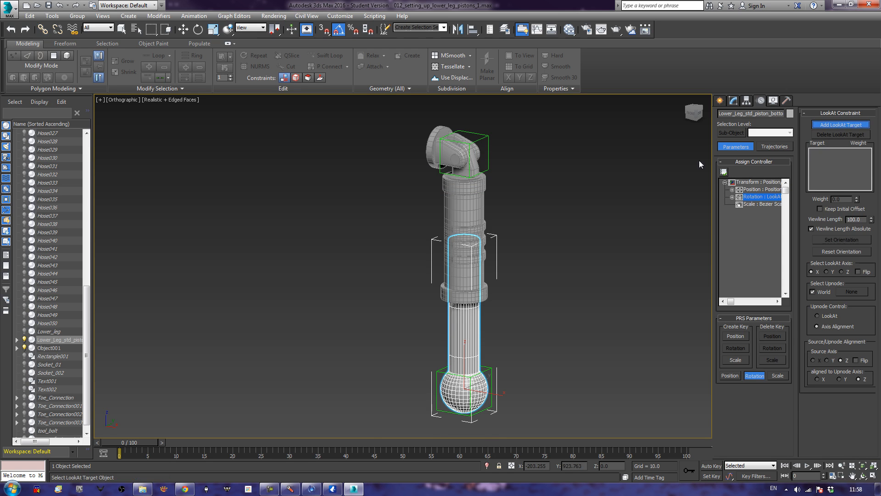
pyautogui.click(497, 147)
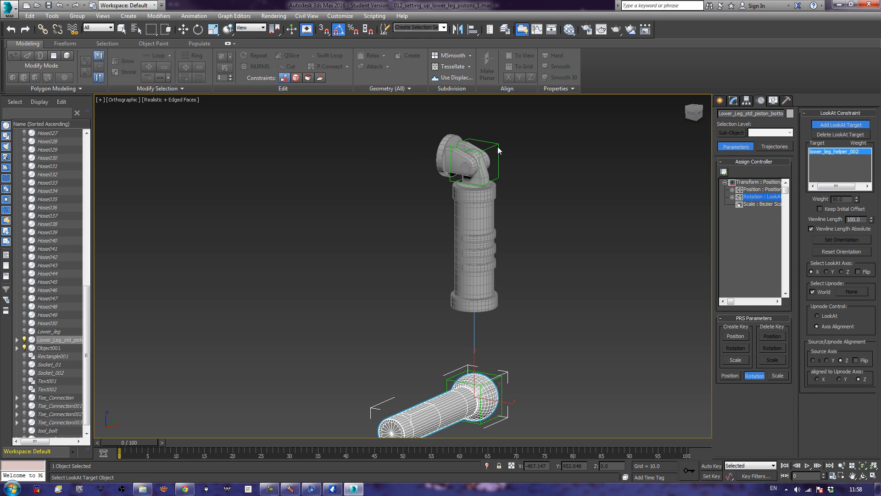
pyautogui.moveTo(617, 187); pyautogui.dragTo(616, 186, button='middle')
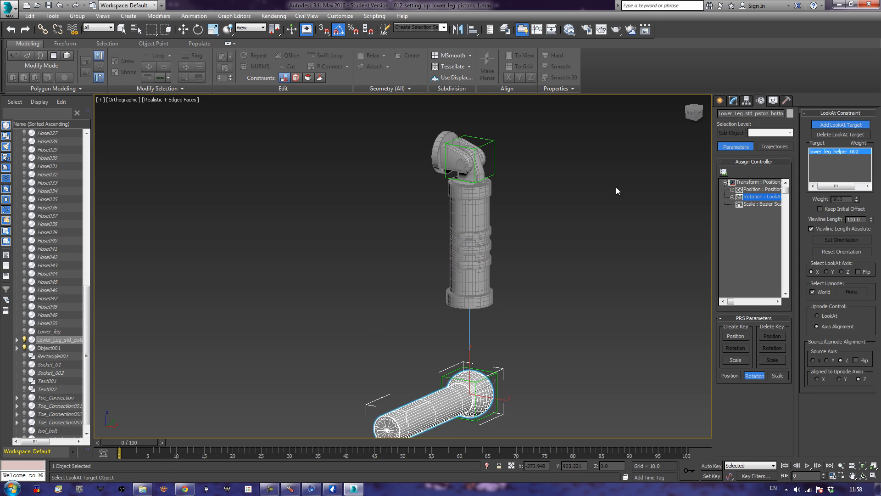
pyautogui.press('p')
pyautogui.moveTo(577, 237); pyautogui.dragTo(569, 209, button='middle')
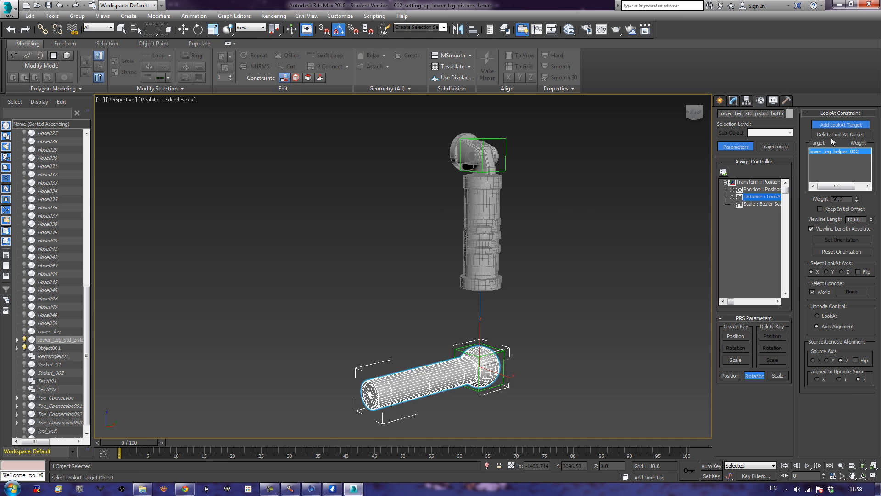
# Leave target picking, try the rod's upnode alignment on Y, X and Z, and set its LookAt axis to Z.
pyautogui.click(853, 124)
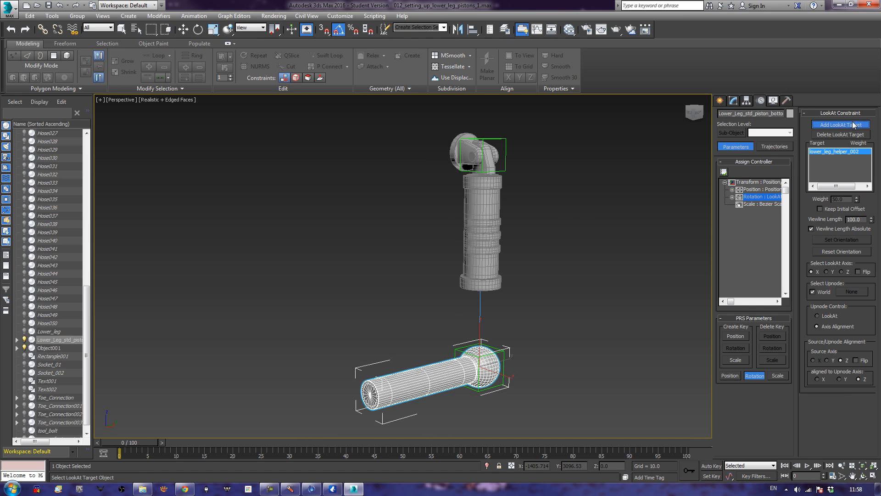
pyautogui.click(839, 377)
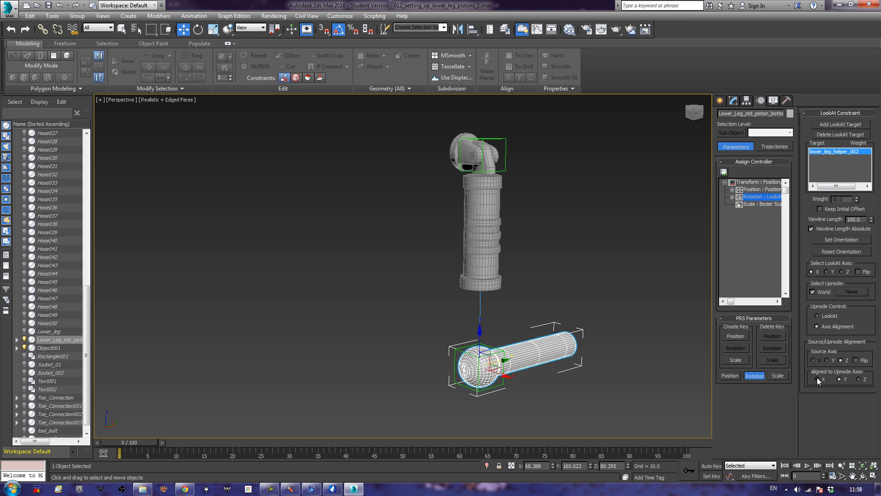
pyautogui.click(817, 379)
pyautogui.click(858, 380)
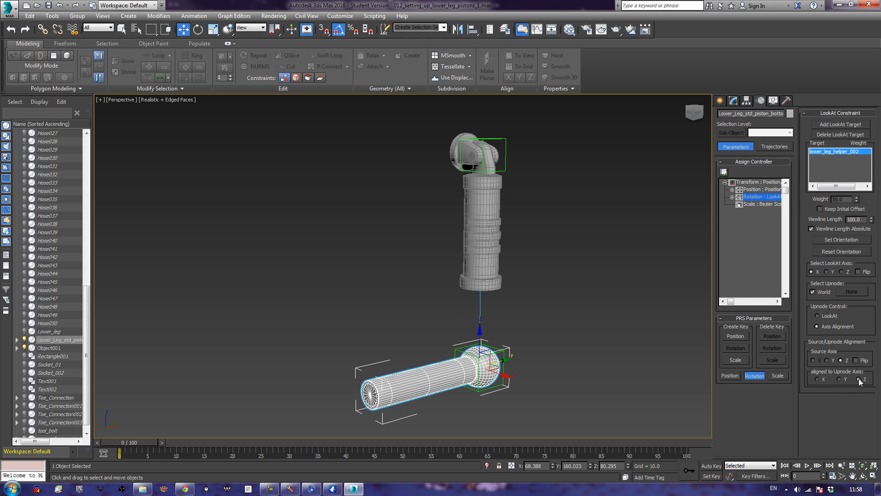
pyautogui.click(842, 272)
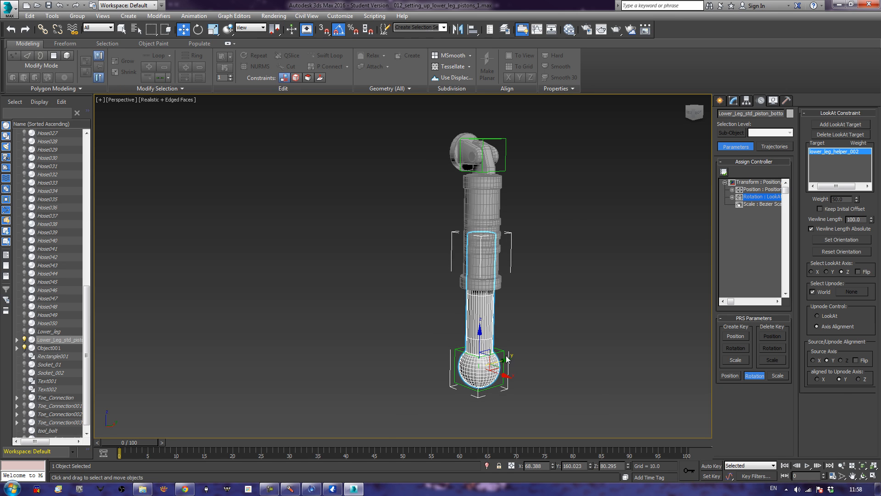
# Test-move lower_leg_helper_002 and the lower end of the piston to check the rod's LookAt Constraint, cancelling each move.
pyautogui.click(505, 142)
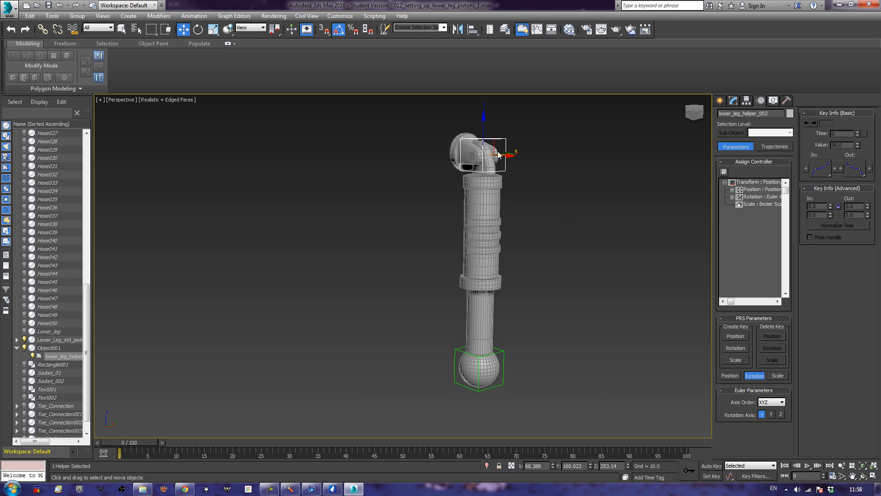
pyautogui.moveTo(509, 156); pyautogui.dragTo(452, 139)
pyautogui.rightClick(453, 139)
pyautogui.moveTo(565, 261); pyautogui.dragTo(564, 242, button='middle')
pyautogui.keyDown('alt'); pyautogui.moveTo(563, 242); pyautogui.dragTo(590, 249, button='middle'); pyautogui.keyUp('alt')
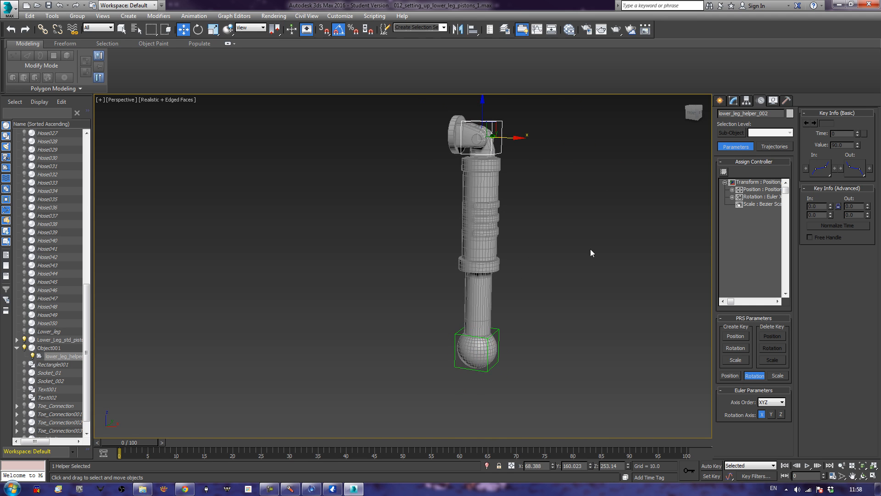
pyautogui.click(484, 354)
pyautogui.moveTo(510, 353); pyautogui.dragTo(437, 349)
pyautogui.rightClick(437, 349)
pyautogui.moveTo(505, 354); pyautogui.dragTo(551, 360)
pyautogui.rightClick(551, 359)
# Assign a LookAt Constraint as the rotation controller of the upper piston cylinder, Object001.
pyautogui.click(488, 218)
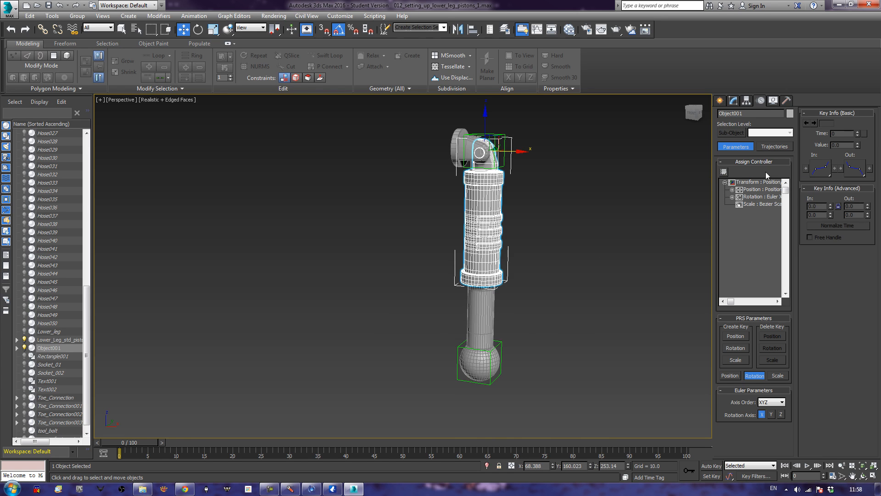
pyautogui.click(763, 196)
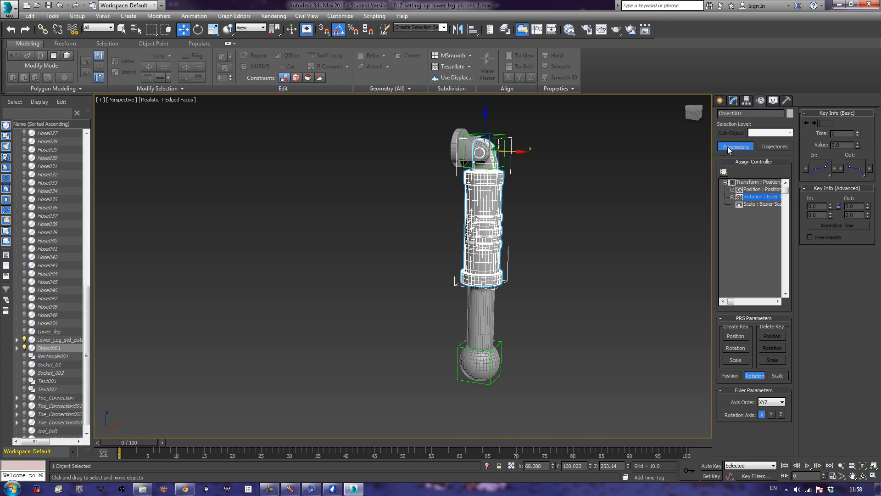
pyautogui.click(724, 172)
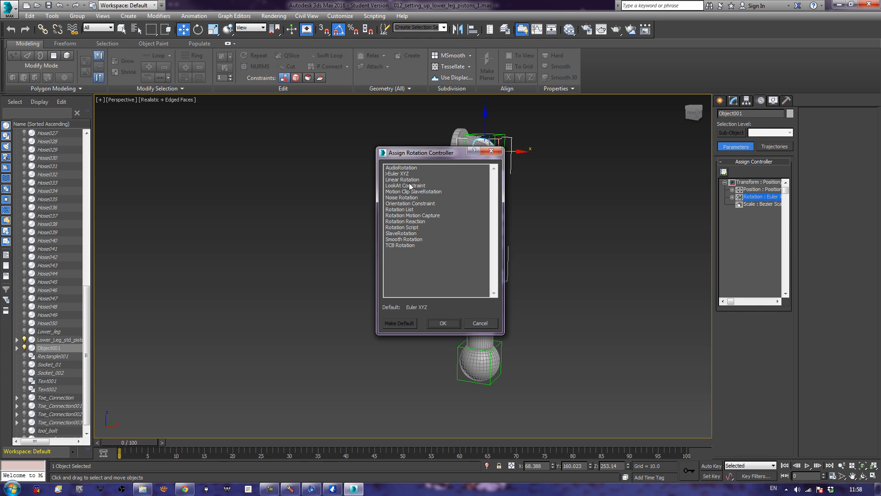
pyautogui.click(492, 151)
pyautogui.click(599, 180)
pyautogui.click(505, 214)
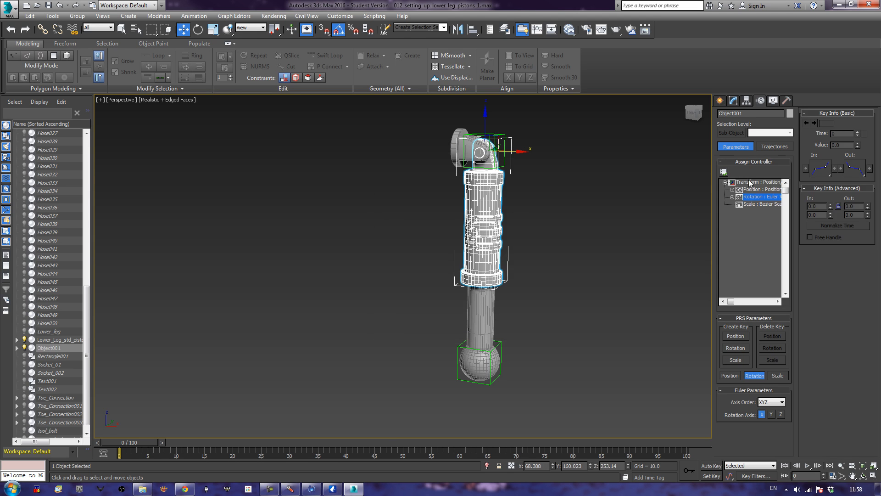
pyautogui.click(724, 172)
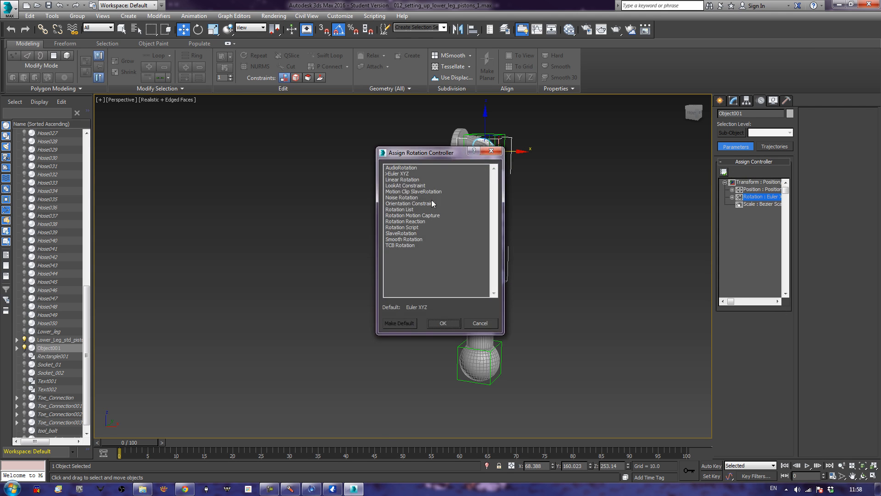
pyautogui.doubleClick(399, 186)
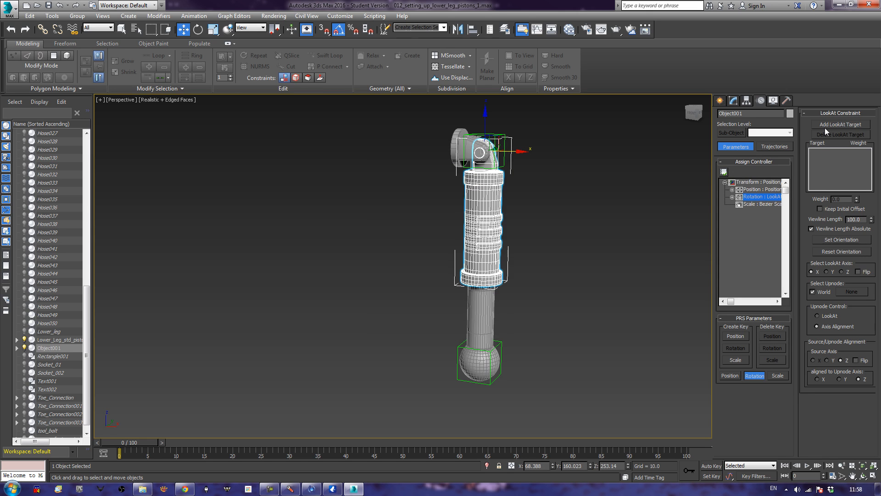
# Try to pick a LookAt target for the upper cylinder, Object001, and undo back past its constraint.
pyautogui.click(824, 126)
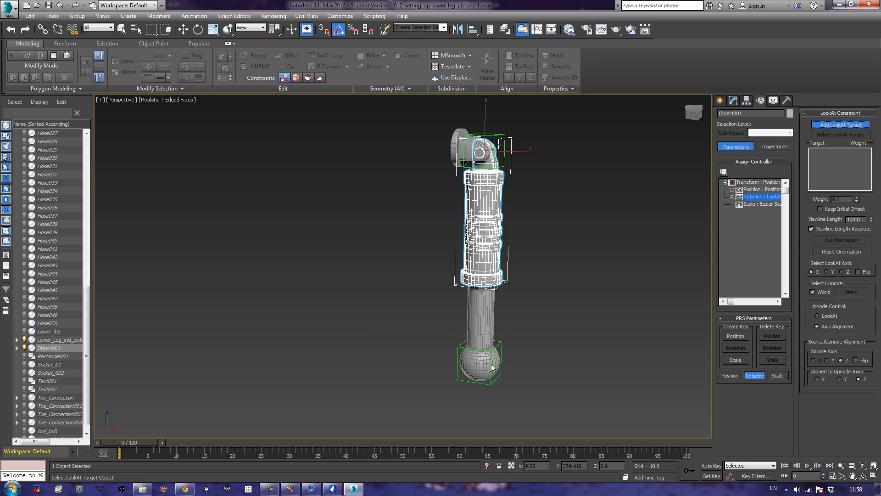
pyautogui.moveTo(480, 339); pyautogui.dragTo(490, 334, button='middle')
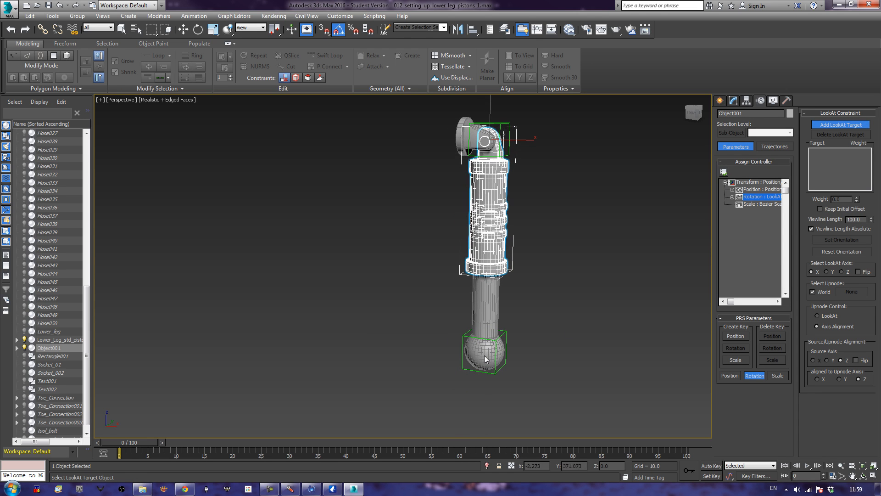
pyautogui.click(823, 127)
pyautogui.click(671, 273)
pyautogui.keyDown('alt'); pyautogui.moveTo(542, 253); pyautogui.dragTo(509, 297, button='middle'); pyautogui.keyUp('alt')
pyautogui.click(489, 278)
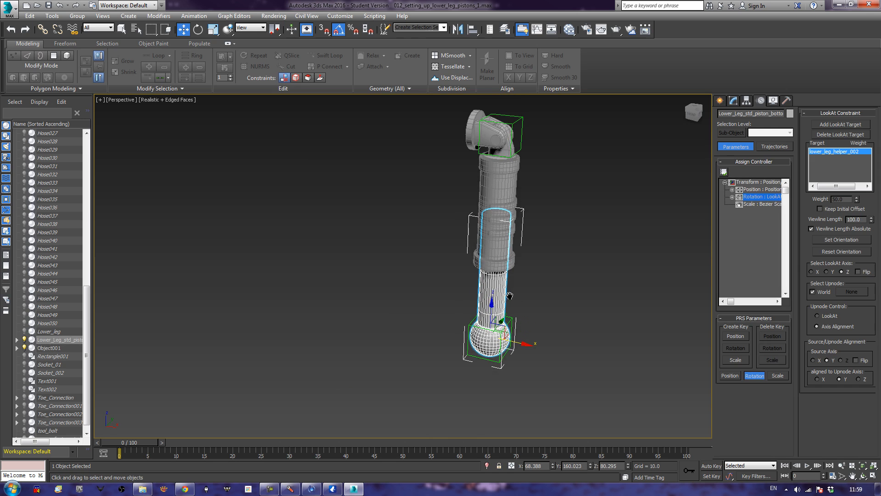
pyautogui.click(503, 184)
pyautogui.click(844, 125)
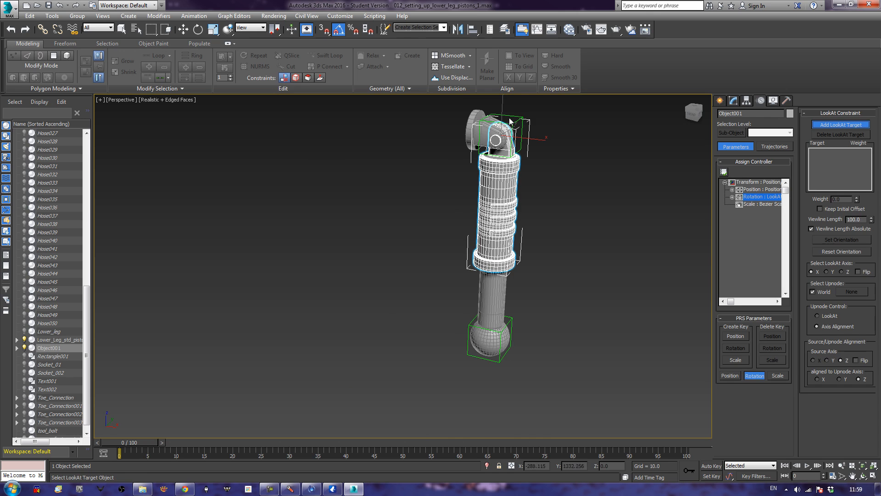
pyautogui.click(509, 136)
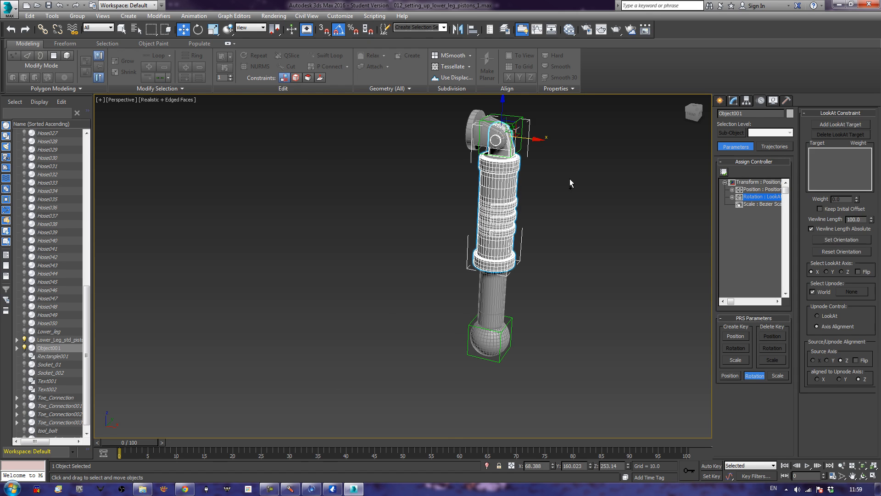
pyautogui.click(572, 261)
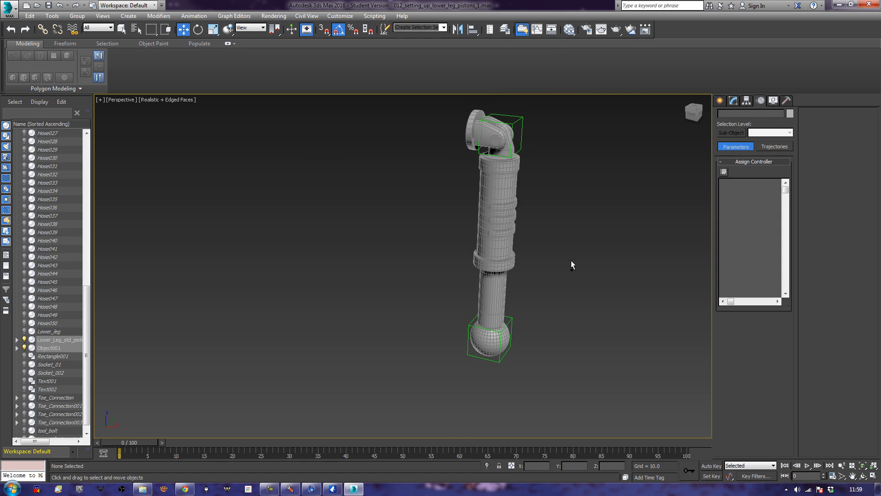
pyautogui.hotkey('ctrl', 'z')
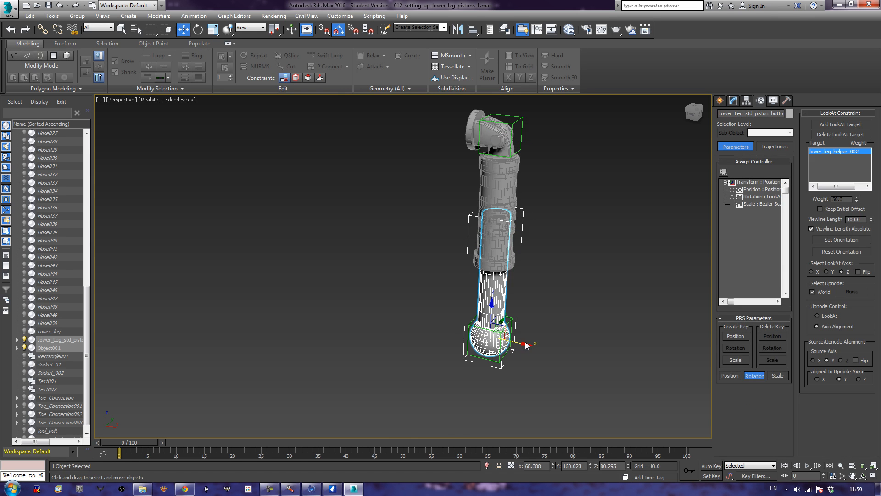
# Unlink lower_leg_helper_01 from the lower piston rod.
pyautogui.click(532, 345)
pyautogui.click(514, 344)
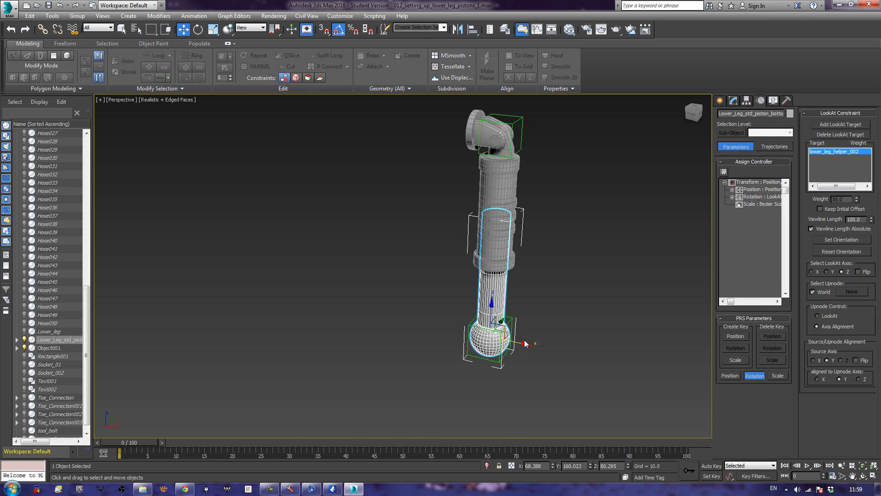
pyautogui.moveTo(557, 382); pyautogui.dragTo(391, 294)
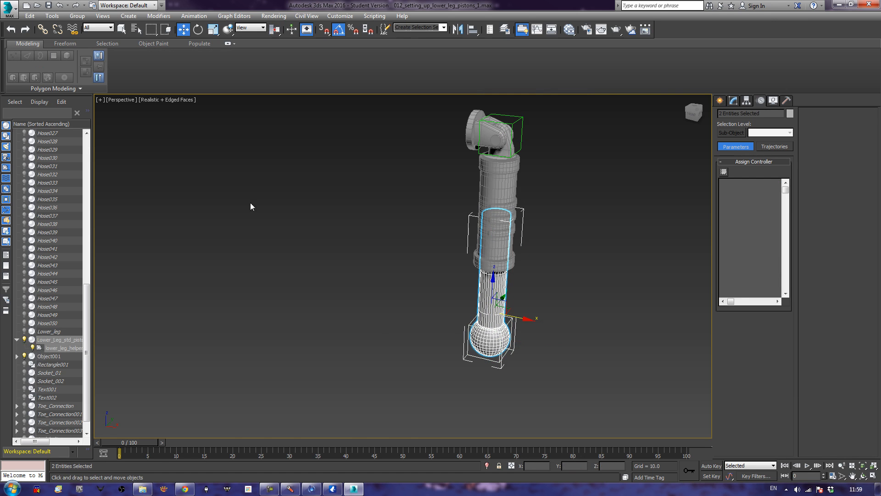
pyautogui.click(57, 29)
pyautogui.click(386, 257)
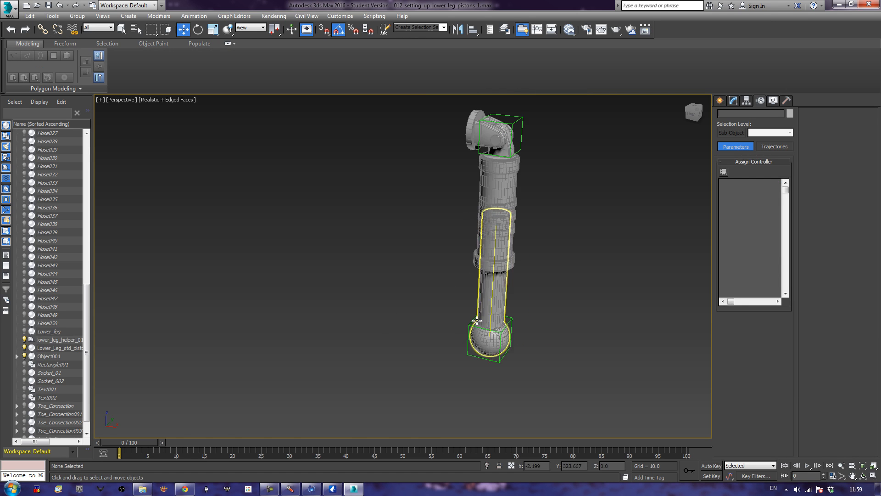
# Test-move the unlinked lower_leg_helper_01 along X and undo the move.
pyautogui.click(511, 347)
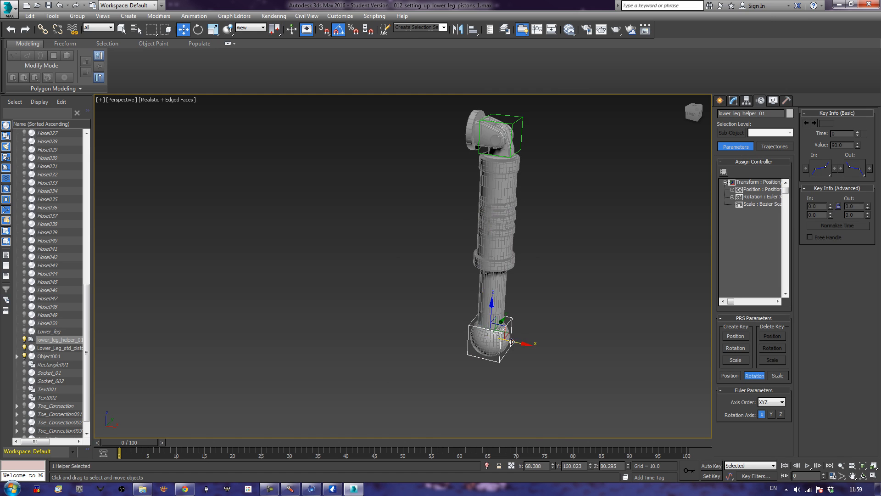
pyautogui.click(505, 342)
pyautogui.moveTo(526, 343)
pyautogui.mouseDown()
pyautogui.moveTo(555, 349)
pyautogui.moveTo(518, 343)
pyautogui.mouseUp()
pyautogui.hotkey('ctrl', 'z')
# Assign a LookAt Constraint as the rotation controller of Object001 and add lower_leg_helper_01 as its target.
pyautogui.click(502, 179)
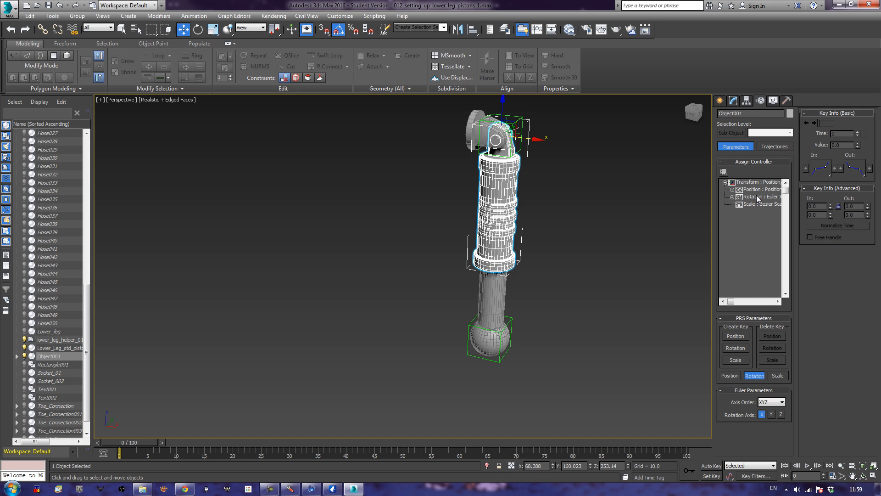
pyautogui.click(724, 172)
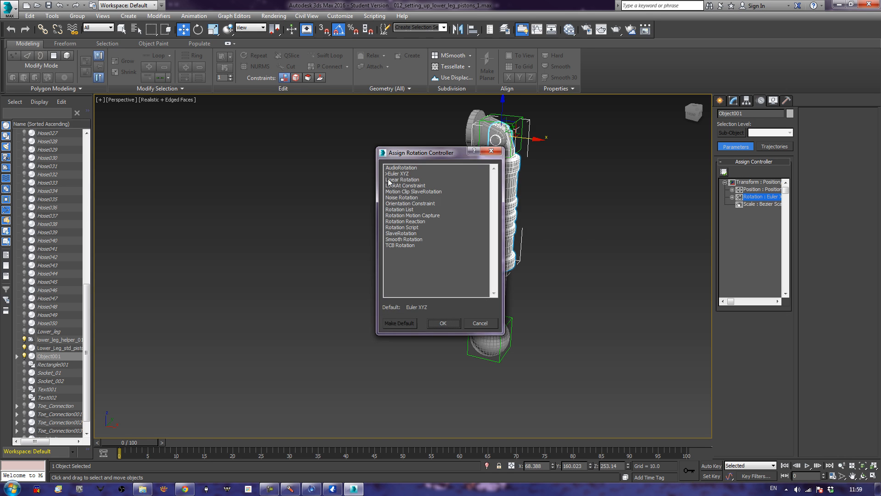
pyautogui.doubleClick(406, 185)
pyautogui.click(819, 124)
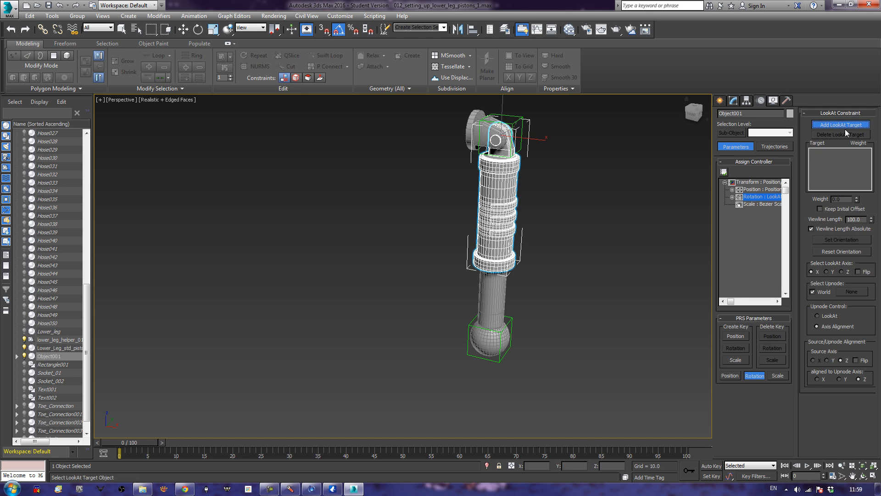
pyautogui.click(497, 361)
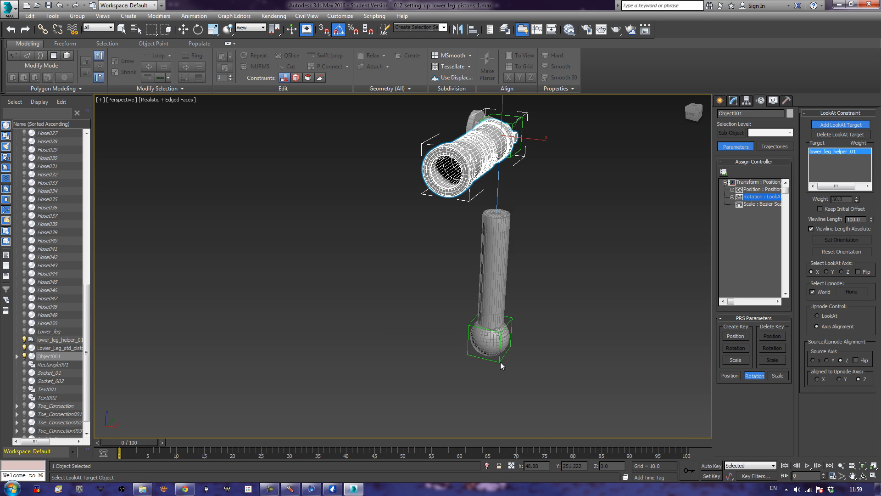
# Set the LookAt axis of Object001 to Z with Flip enabled and leave target picking.
pyautogui.keyDown('alt'); pyautogui.moveTo(585, 300); pyautogui.dragTo(503, 290, button='middle'); pyautogui.keyUp('alt')
pyautogui.moveTo(463, 331)
pyautogui.keyDown('alt'); pyautogui.mouseDown(button='middle')
pyautogui.moveTo(424, 349)
pyautogui.moveTo(466, 327)
pyautogui.mouseUp(button='middle'); pyautogui.keyUp('alt')
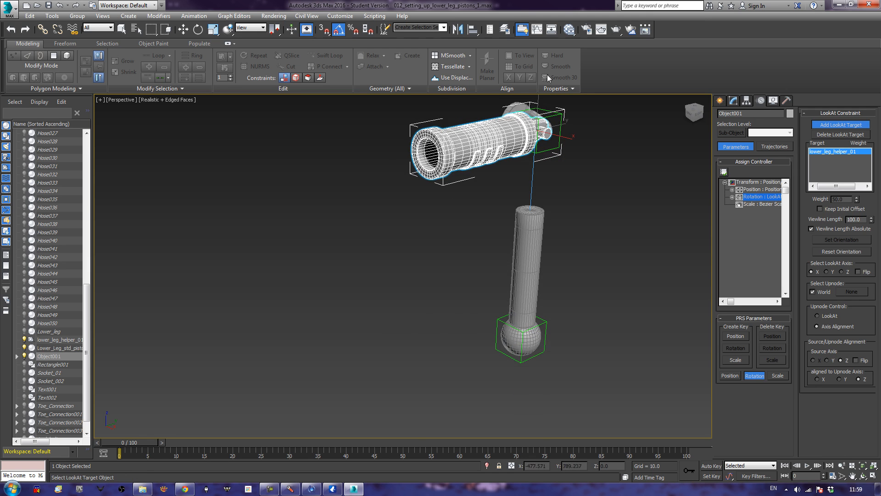
pyautogui.moveTo(571, 227); pyautogui.dragTo(474, 261, button='middle')
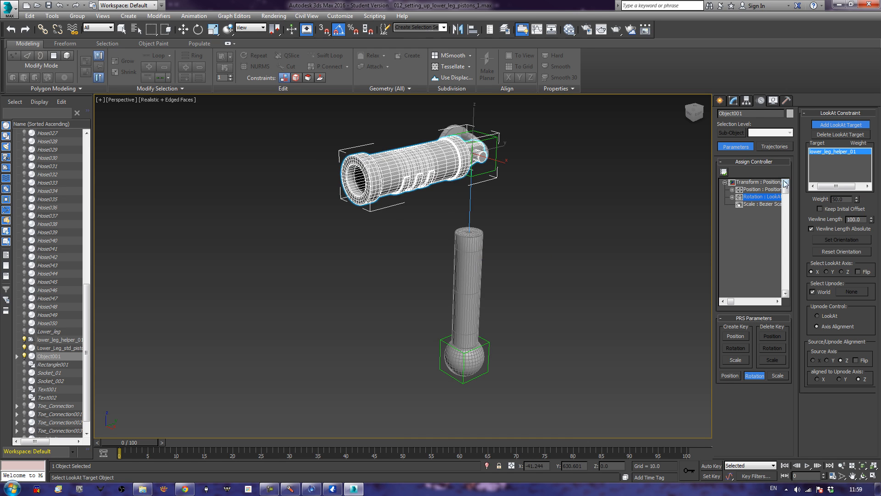
pyautogui.click(842, 272)
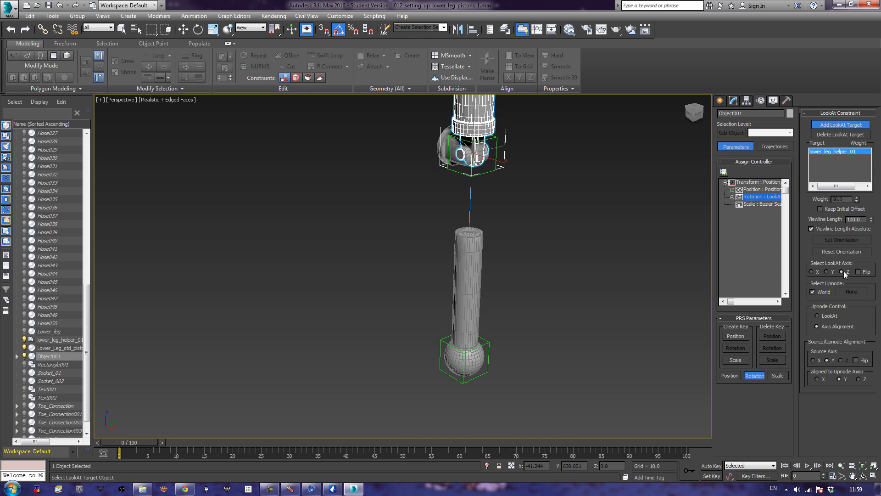
pyautogui.click(858, 272)
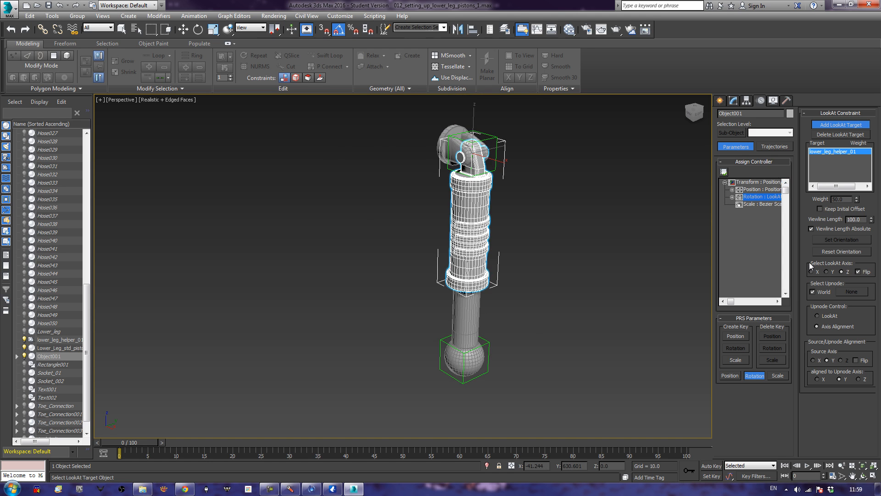
pyautogui.keyDown('alt'); pyautogui.moveTo(485, 334); pyautogui.dragTo(484, 362, button='middle'); pyautogui.keyUp('alt')
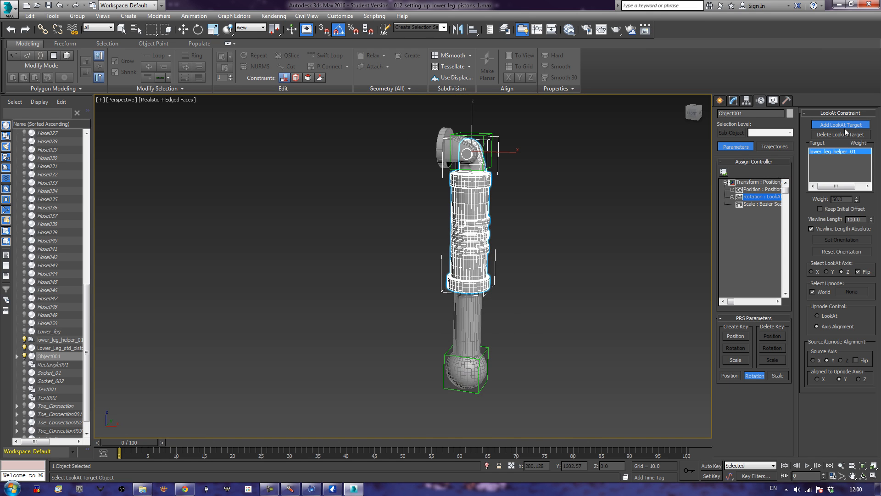
pyautogui.click(846, 127)
pyautogui.moveTo(451, 182); pyautogui.dragTo(468, 190, button='middle')
# Test-move the lower piston rod and lower_leg_helper_01 to check both LookAt Constraints, undoing the moves.
pyautogui.click(487, 374)
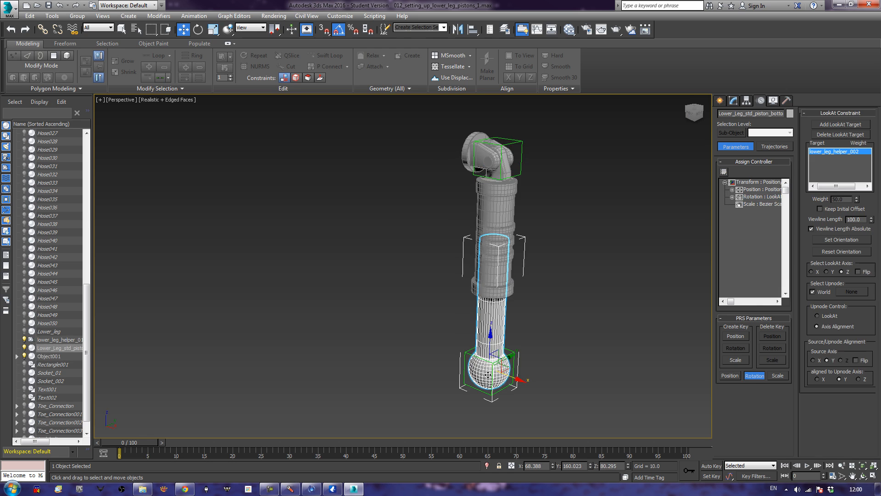
pyautogui.click(505, 353)
pyautogui.moveTo(505, 352); pyautogui.dragTo(518, 421)
pyautogui.hotkey('ctrl', 'z')
pyautogui.hotkey('ctrl', 'z')
pyautogui.moveTo(515, 383); pyautogui.dragTo(503, 369)
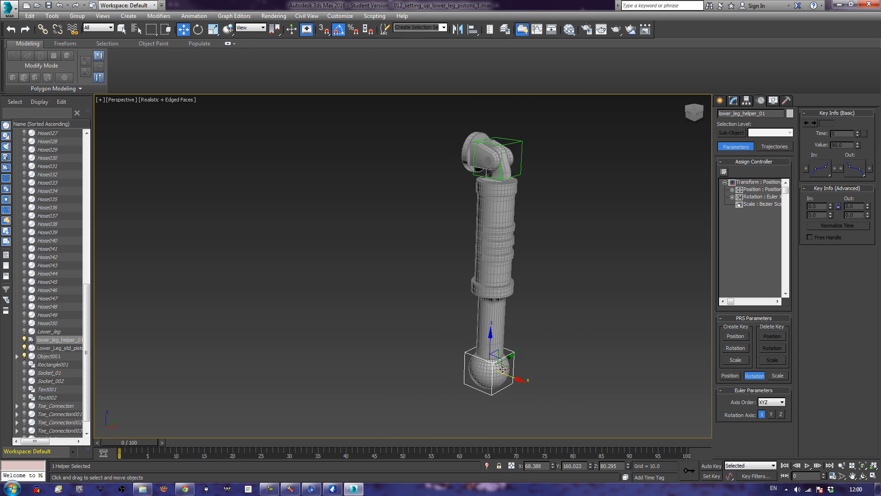
pyautogui.click(470, 144)
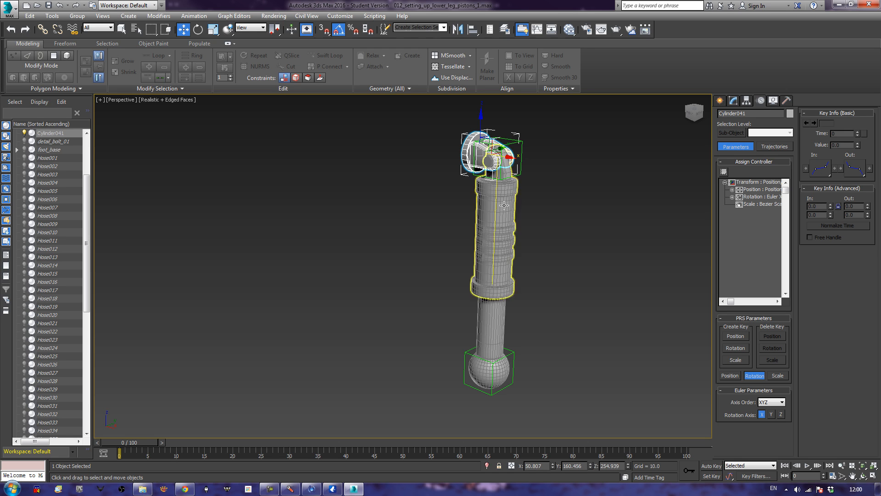
pyautogui.click(505, 187)
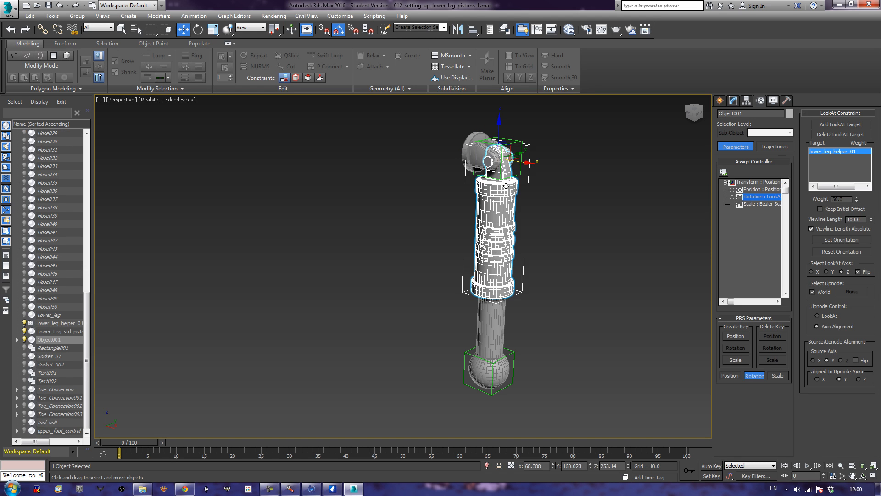
pyautogui.keyDown('alt'); pyautogui.moveTo(597, 271); pyautogui.dragTo(542, 272, button='middle'); pyautogui.keyUp('alt')
pyautogui.click(480, 374)
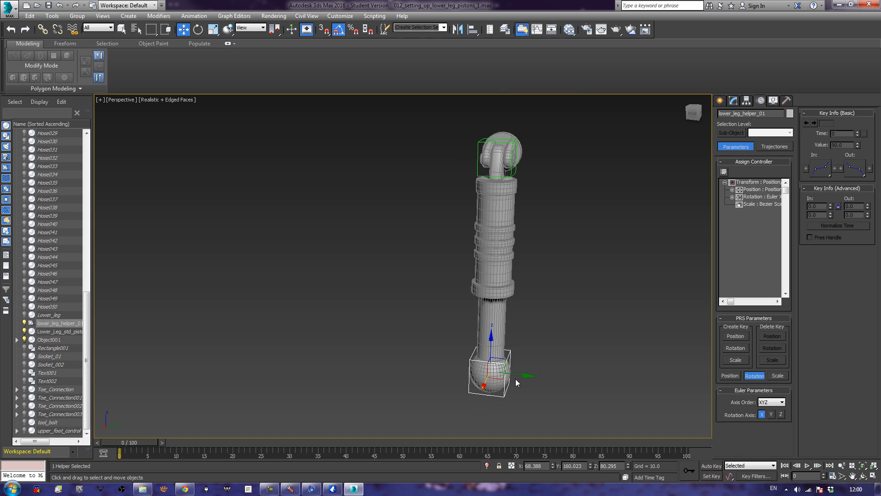
pyautogui.moveTo(518, 376)
pyautogui.mouseDown()
pyautogui.moveTo(583, 386)
pyautogui.moveTo(572, 388)
pyautogui.mouseUp()
pyautogui.hotkey('ctrl', 'z')
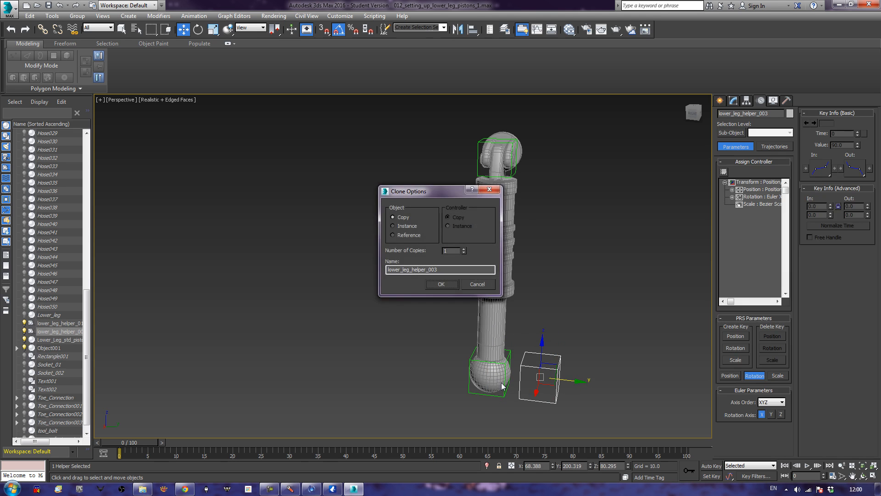
pyautogui.click(476, 285)
# Clone lower_leg_helper_01 in place as an Instance named lower_leg_helper_003 and select each helper to check the copy.
pyautogui.hotkey('ctrl', 'v')
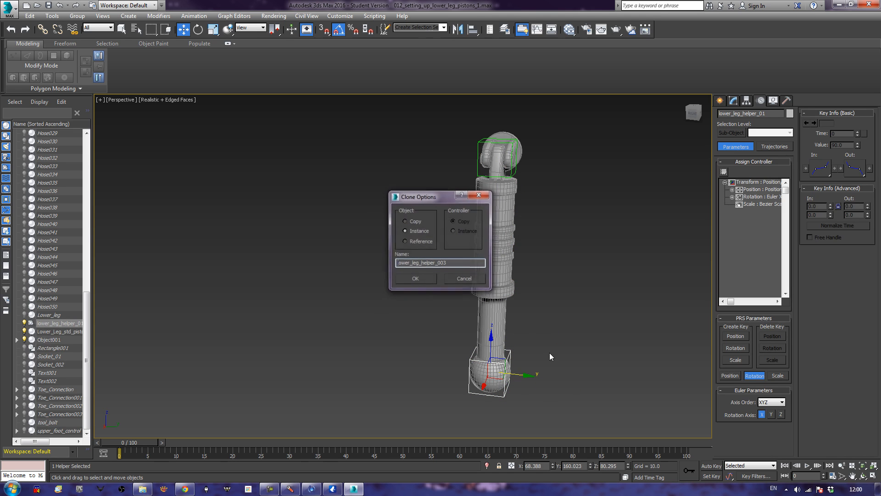
pyautogui.click(415, 279)
pyautogui.moveTo(524, 375); pyautogui.dragTo(521, 379)
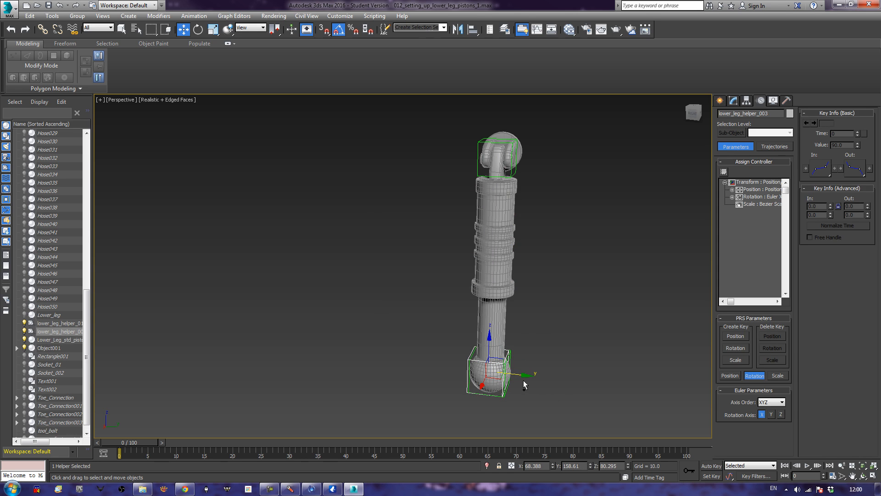
pyautogui.click(504, 394)
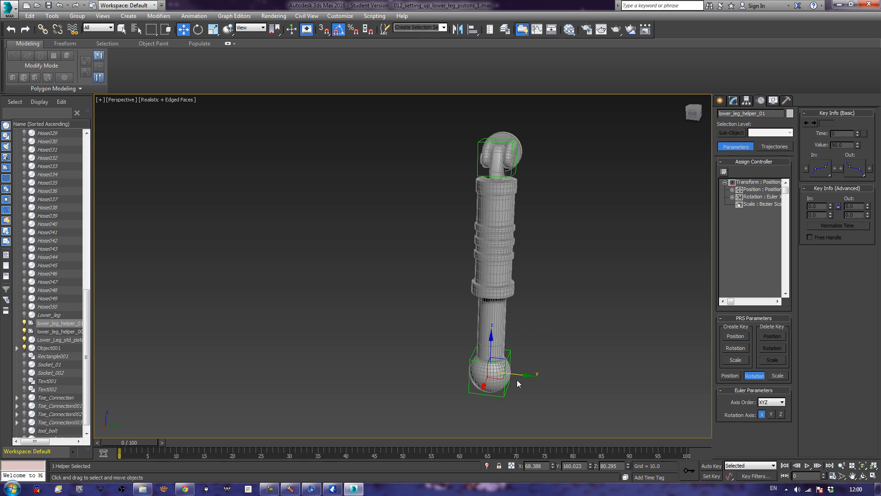
pyautogui.click(529, 374)
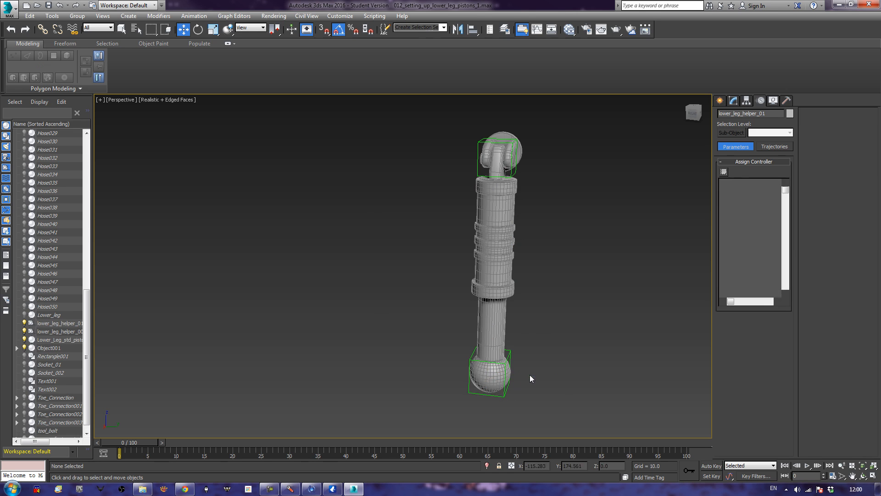
pyautogui.click(504, 394)
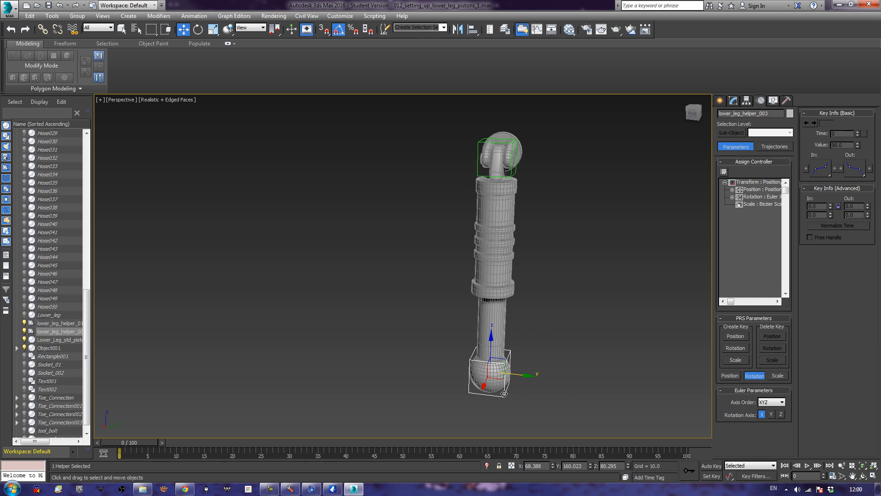
# Move lower_leg_helper_01 about 45 units along Y, away from the lower piston rod.
pyautogui.click(53, 324)
pyautogui.moveTo(524, 375); pyautogui.dragTo(579, 377)
pyautogui.keyDown('alt'); pyautogui.moveTo(438, 337); pyautogui.dragTo(500, 249, button='middle'); pyautogui.keyUp('alt')
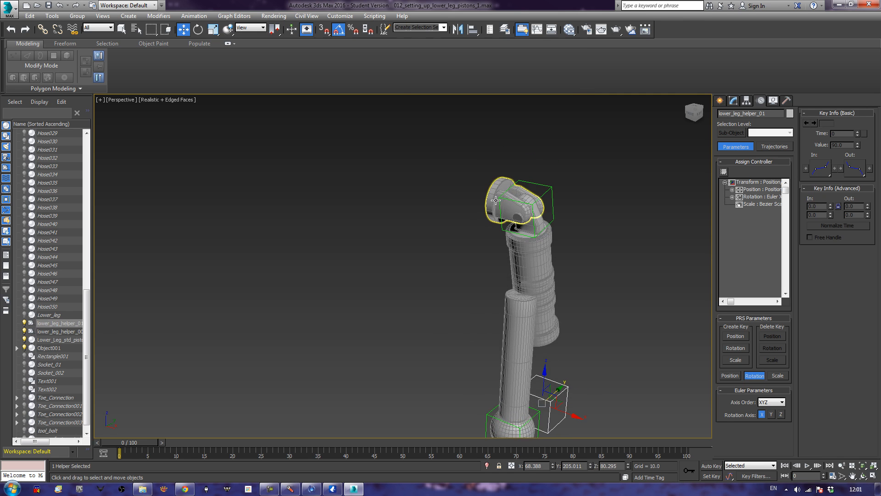
# Assign a LookAt Constraint as the rotation controller of Cylinder041 and add lower_leg_helper_002 as its target.
pyautogui.click(486, 195)
pyautogui.scroll(3, 544, 211)
pyautogui.keyDown('alt'); pyautogui.moveTo(544, 210); pyautogui.dragTo(519, 214, button='middle'); pyautogui.keyUp('alt')
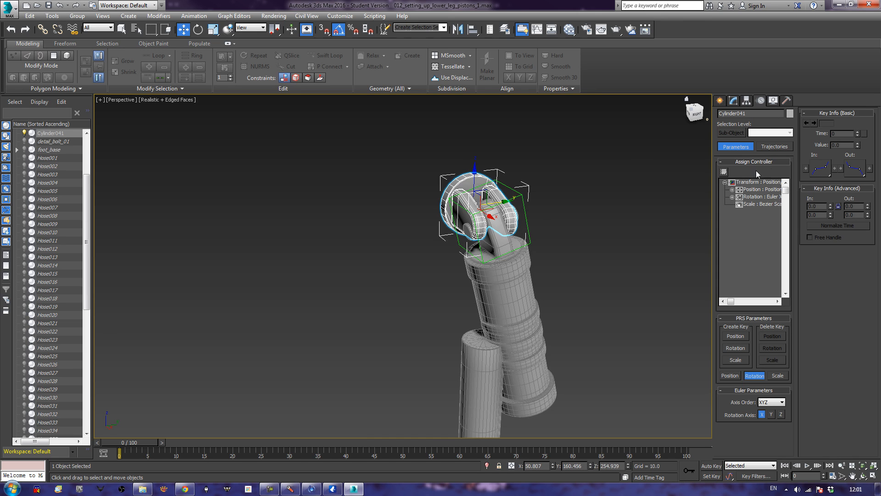
pyautogui.click(757, 196)
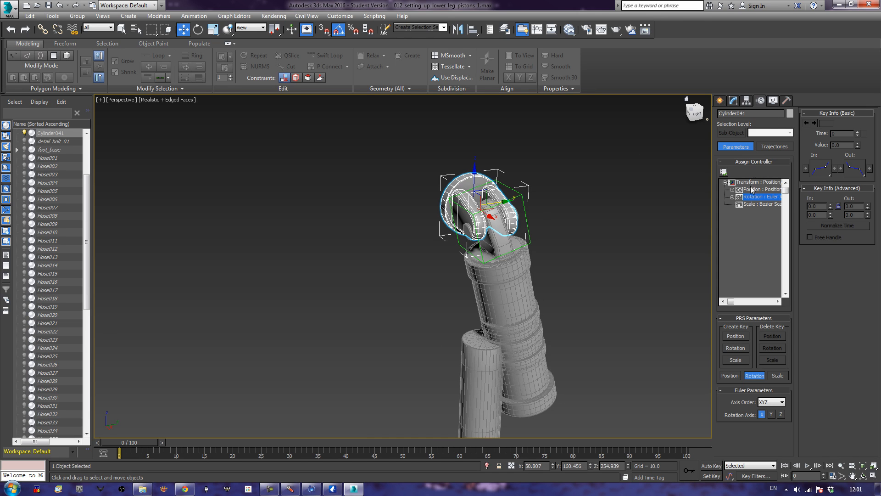
pyautogui.click(724, 171)
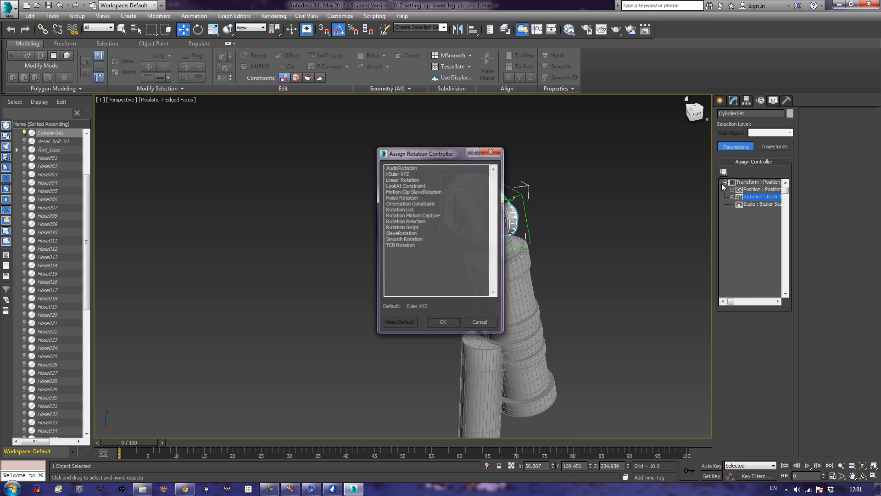
pyautogui.click(396, 185)
pyautogui.doubleClick(396, 185)
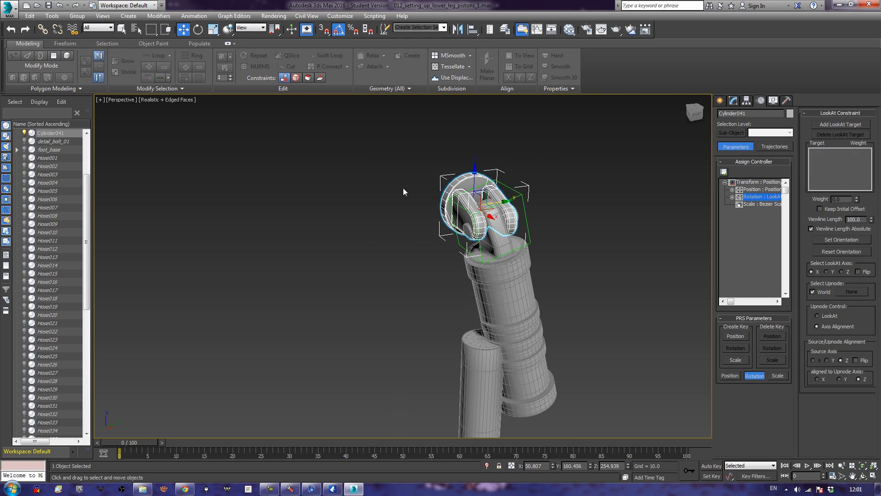
pyautogui.click(832, 126)
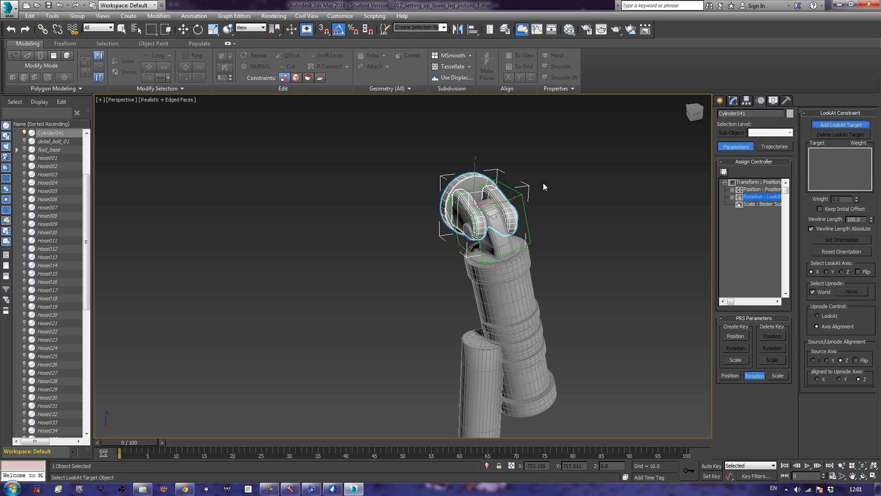
pyautogui.click(527, 225)
# Set the LookAt axis of Cylinder041 to Z, with source axis Y aligned to upnode axis Y.
pyautogui.moveTo(544, 283)
pyautogui.keyDown('alt'); pyautogui.mouseDown(button='middle')
pyautogui.moveTo(574, 258)
pyautogui.moveTo(559, 283)
pyautogui.mouseUp(button='middle'); pyautogui.keyUp('alt')
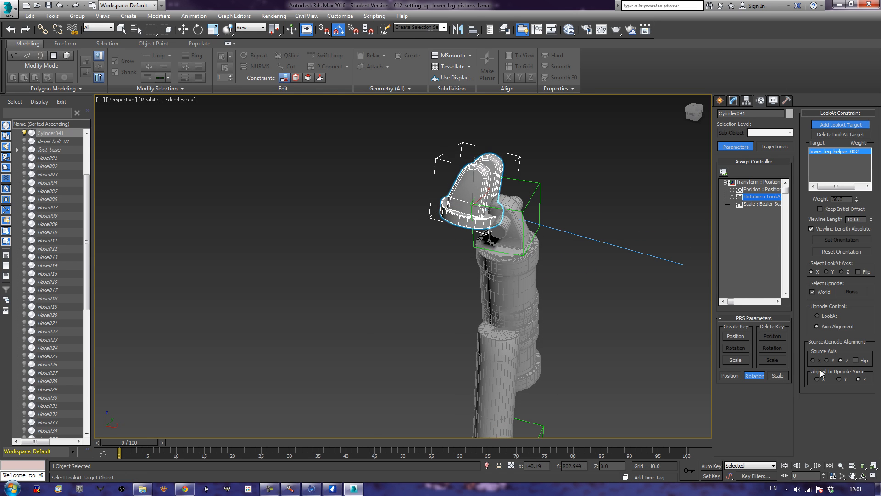
pyautogui.click(827, 360)
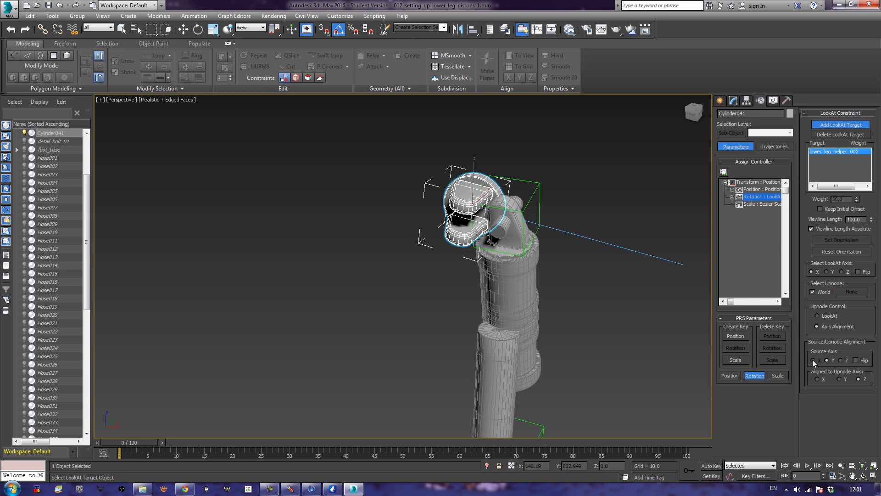
pyautogui.click(842, 360)
pyautogui.click(827, 272)
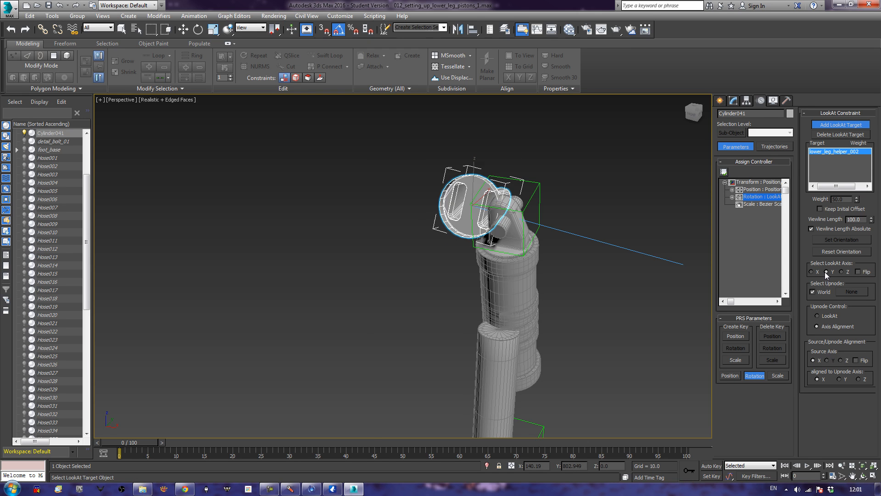
pyautogui.click(841, 272)
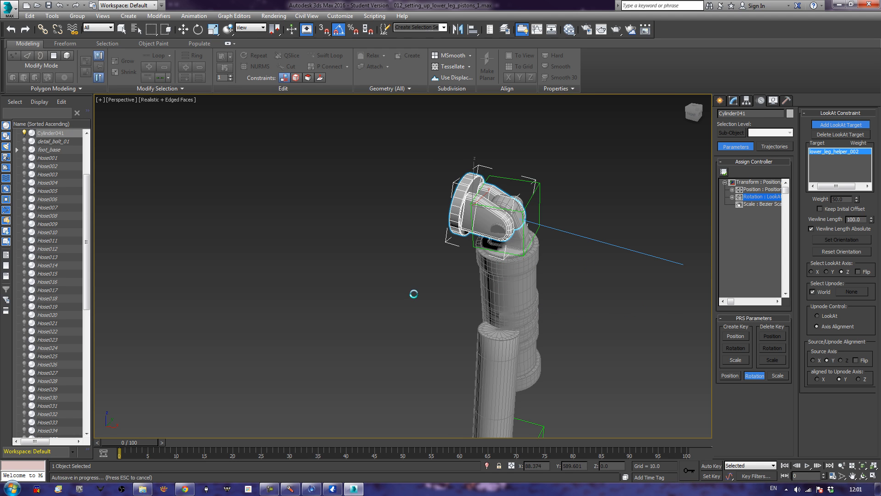
pyautogui.keyDown('alt'); pyautogui.moveTo(414, 293); pyautogui.dragTo(361, 276, button='middle'); pyautogui.keyUp('alt')
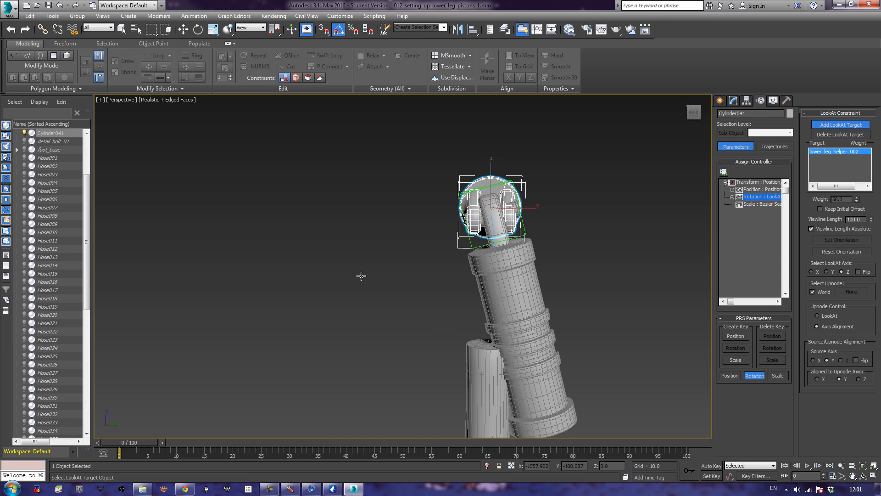
# Try other source and upnode axes for Cylinder041, choose source Y aligned to upnode X, and leave target picking.
pyautogui.click(813, 361)
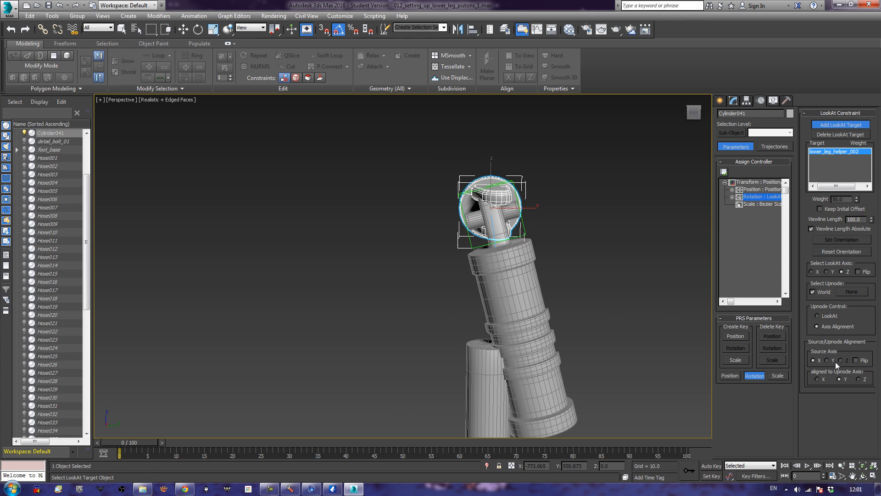
pyautogui.click(826, 360)
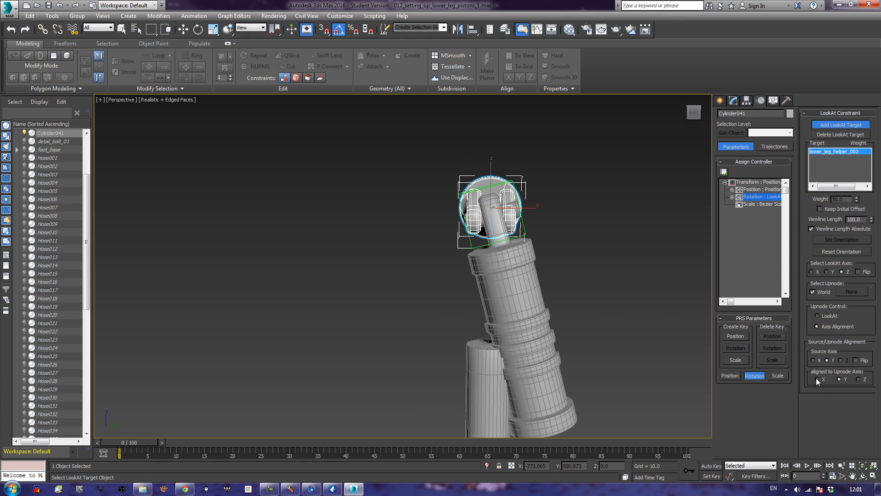
pyautogui.click(816, 379)
pyautogui.click(840, 379)
pyautogui.click(858, 379)
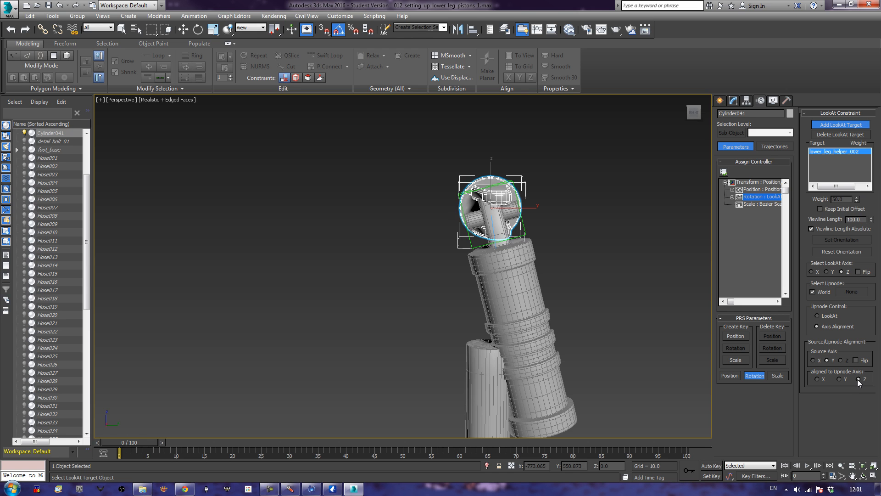
pyautogui.click(817, 379)
pyautogui.keyDown('alt'); pyautogui.moveTo(509, 299); pyautogui.dragTo(543, 306, button='middle'); pyautogui.keyUp('alt')
pyautogui.keyDown('alt'); pyautogui.moveTo(638, 321); pyautogui.dragTo(591, 390, button='middle'); pyautogui.keyUp('alt')
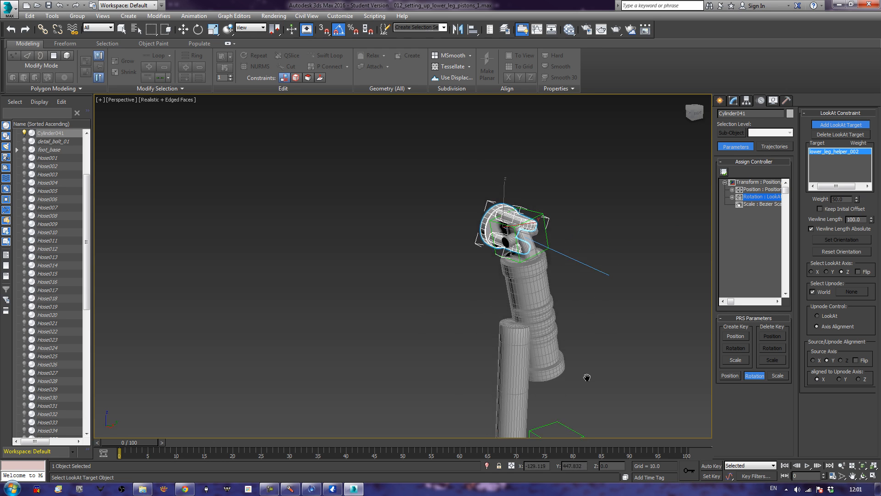
pyautogui.press('w')
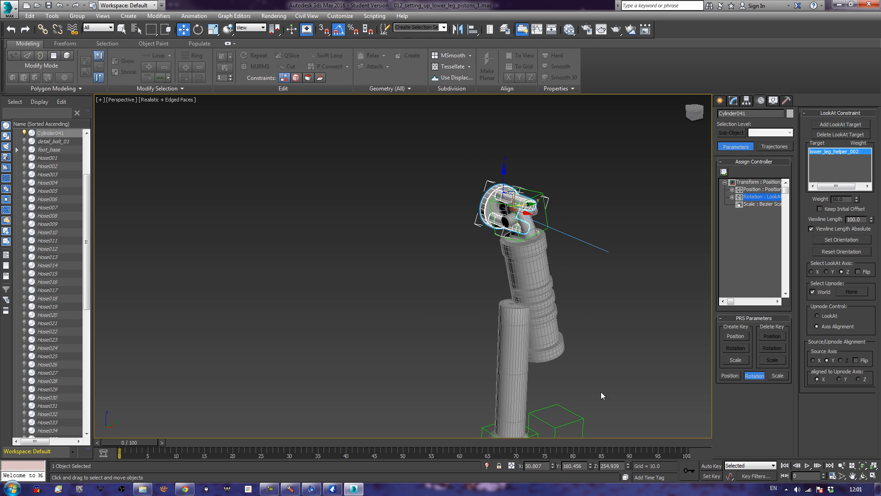
# Test-move lower_leg_helper_01 to check the constrained Cylinder041 bracket and undo the move.
pyautogui.click(573, 438)
pyautogui.moveTo(573, 438); pyautogui.dragTo(554, 448)
pyautogui.hotkey('ctrl', 'z')
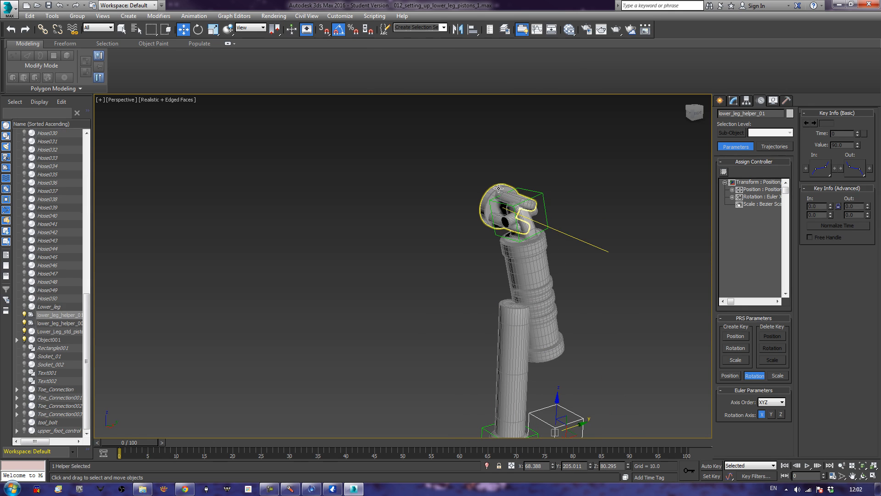
# Set the LookAt axis of Cylinder041 to Y, test-move lower_leg_helper_01, and undo the move.
pyautogui.click(499, 188)
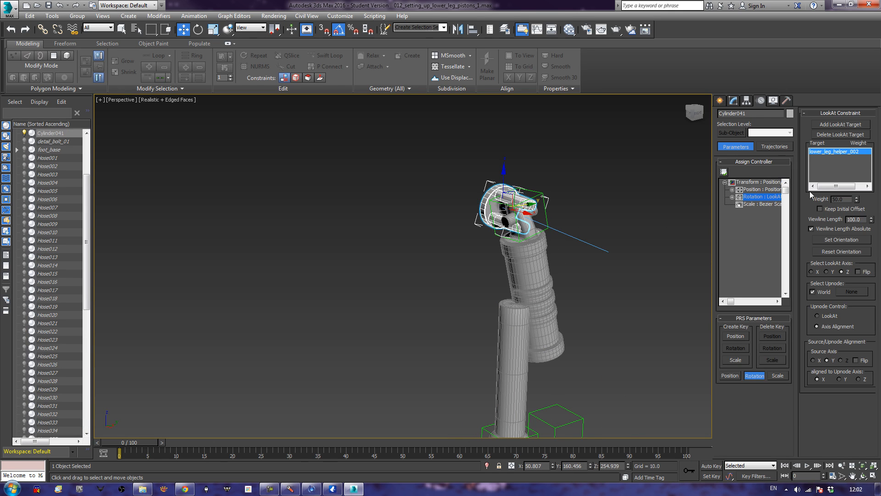
pyautogui.click(829, 270)
pyautogui.moveTo(647, 361); pyautogui.dragTo(654, 405)
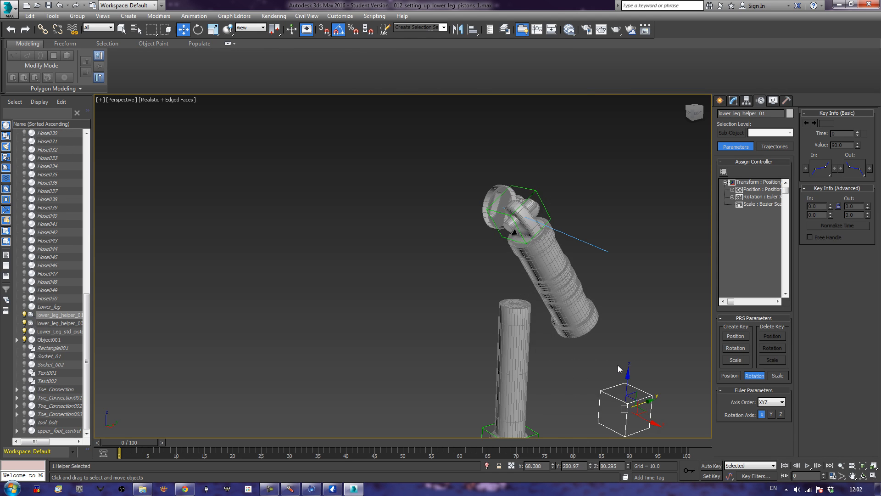
pyautogui.hotkey('ctrl', 'z')
# Set the LookAt axis of Cylinder041 back to Z and test-move lower_leg_helper_01.
pyautogui.click(486, 198)
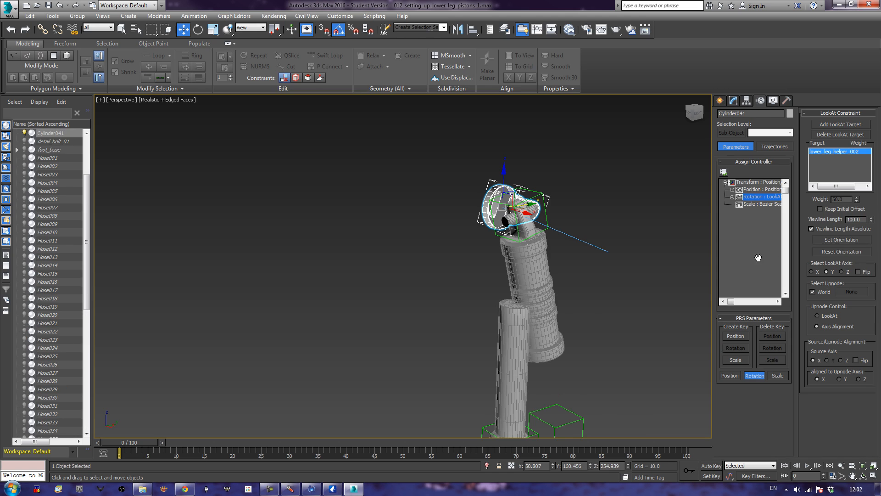
pyautogui.moveTo(639, 268)
pyautogui.mouseDown(button='middle')
pyautogui.moveTo(632, 262)
pyautogui.moveTo(641, 261)
pyautogui.mouseUp(button='middle')
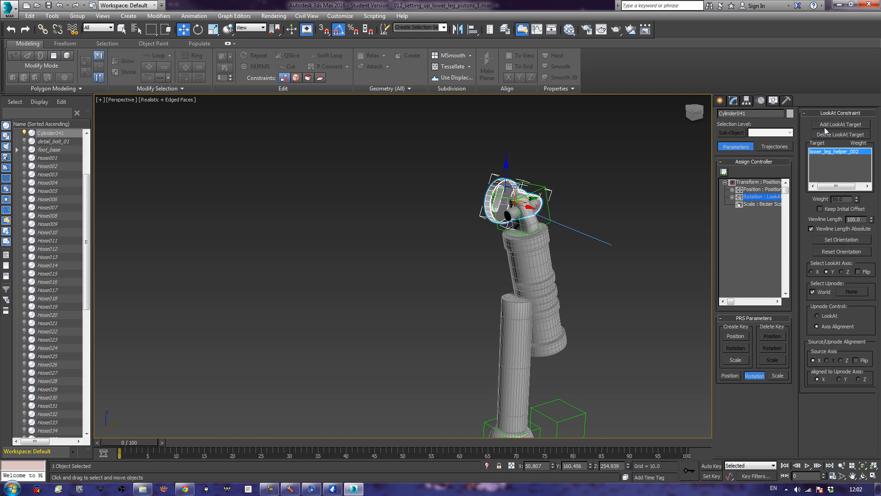
pyautogui.click(842, 271)
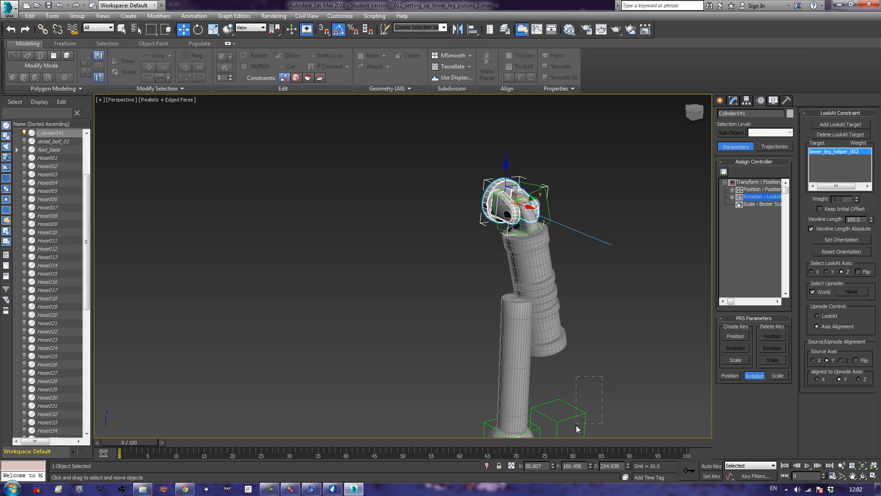
pyautogui.click(584, 413)
pyautogui.moveTo(584, 413)
pyautogui.mouseDown()
pyautogui.moveTo(631, 400)
pyautogui.moveTo(597, 409)
pyautogui.mouseUp()
# Undo the helper moves and axis changes back through the LookAt Constraint assignment on Cylinder041.
pyautogui.hotkey('ctrl', 'z')
pyautogui.hotkey('ctrl', 'z')
pyautogui.hotkey('ctrl', 'z')
pyautogui.hotkey('ctrl', 'z')
pyautogui.hotkey('ctrl', 'y')
pyautogui.hotkey('ctrl', 'y')
pyautogui.hotkey('ctrl', 'z')
pyautogui.hotkey('ctrl', 'z')
pyautogui.hotkey('ctrl', 'z')
pyautogui.hotkey('ctrl', 'z')
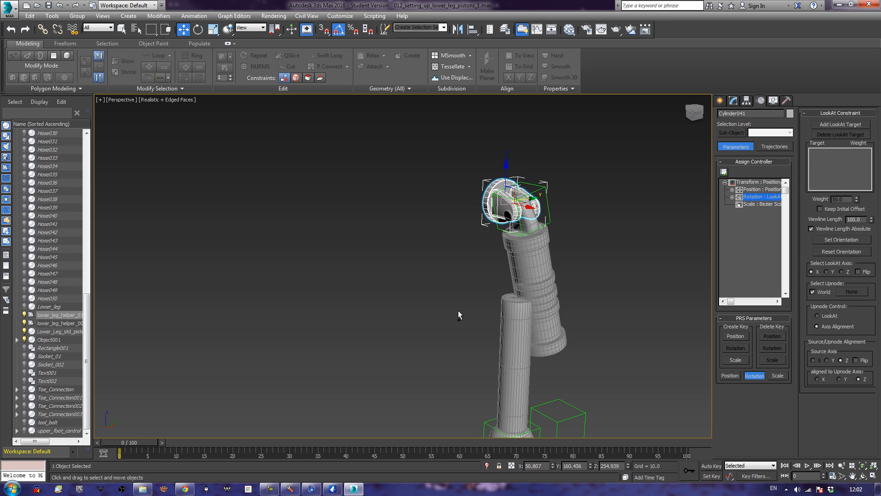
pyautogui.moveTo(453, 307)
pyautogui.keyDown('alt'); pyautogui.mouseDown(button='middle')
pyautogui.moveTo(445, 311)
pyautogui.moveTo(453, 312)
pyautogui.mouseUp(button='middle'); pyautogui.keyUp('alt')
pyautogui.hotkey('ctrl', 'z')
# Align lower_leg_helper_01 to lower_leg_helper_003 at the rod's ball in X, Y and Z position, and delete lower_leg_helper_003.
pyautogui.scroll(-2, 445, 298)
pyautogui.keyDown('alt'); pyautogui.moveTo(542, 343); pyautogui.dragTo(525, 365, button='middle'); pyautogui.keyUp('alt')
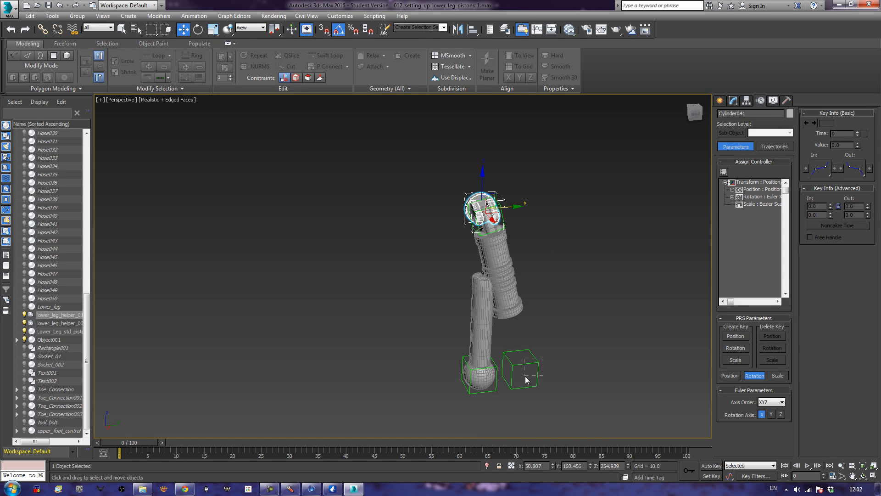
pyautogui.click(538, 367)
pyautogui.click(472, 29)
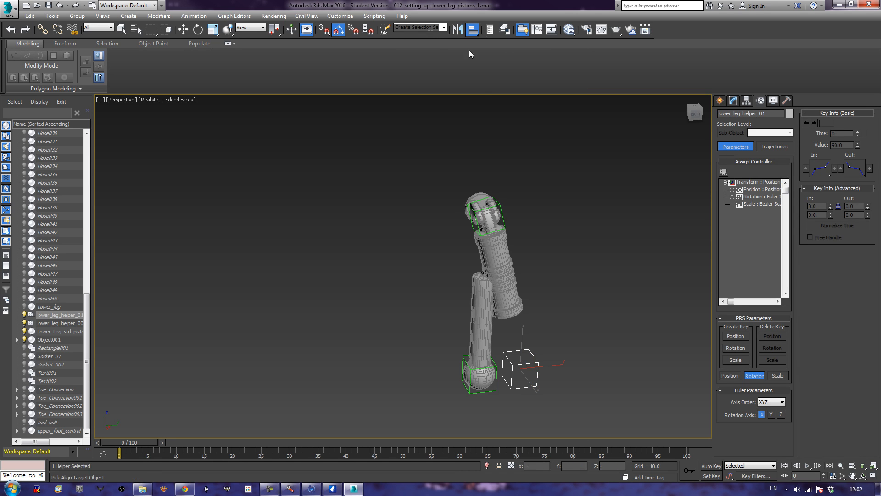
pyautogui.click(496, 385)
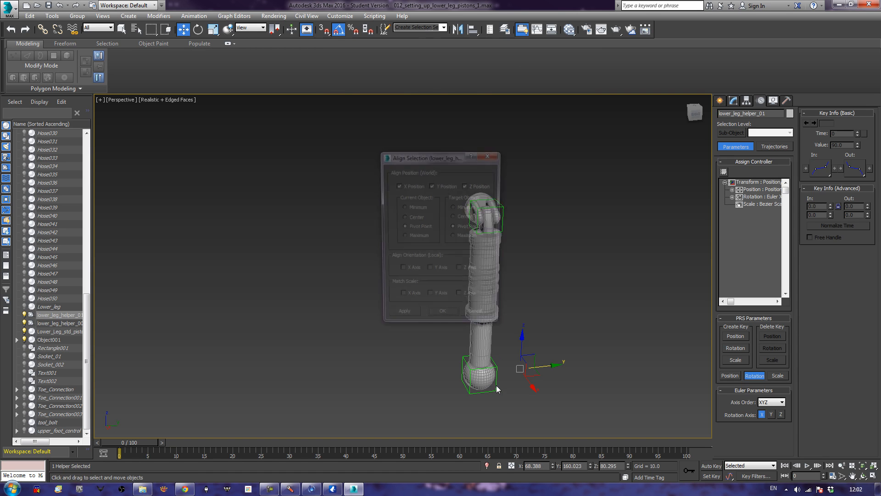
pyautogui.click(448, 320)
pyautogui.click(560, 288)
pyautogui.click(483, 392)
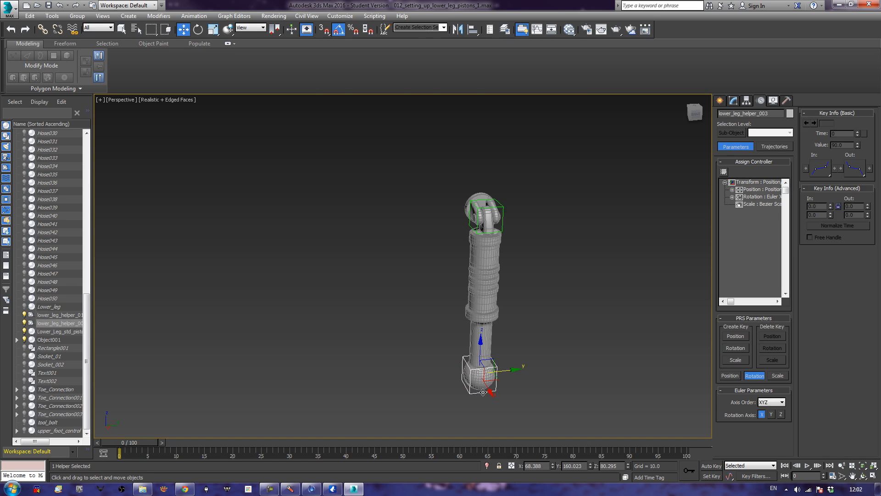
pyautogui.press('Delete')
# Test-move lower_leg_helper_01 at the rod's ball, undo the move, and clear the selection.
pyautogui.click(482, 390)
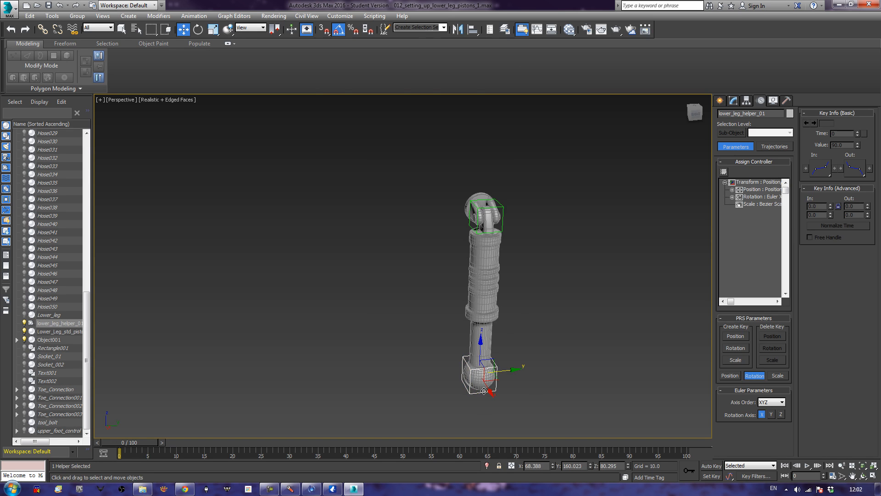
pyautogui.moveTo(500, 371); pyautogui.dragTo(517, 382)
pyautogui.hotkey('ctrl', 'z')
pyautogui.click(446, 307)
# Select the complete piston with its bracket and dummy helpers and clone it beside the original.
pyautogui.keyDown('alt'); pyautogui.moveTo(356, 293); pyautogui.dragTo(413, 288, button='middle'); pyautogui.keyUp('alt')
pyautogui.press('z')
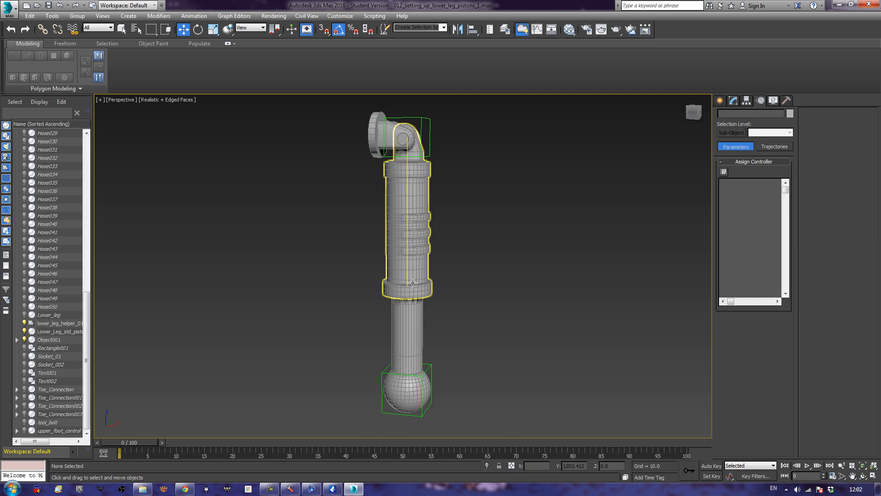
pyautogui.moveTo(350, 213); pyautogui.dragTo(378, 226, button='middle')
pyautogui.keyDown('alt'); pyautogui.moveTo(377, 225); pyautogui.dragTo(383, 259, button='middle'); pyautogui.keyUp('alt')
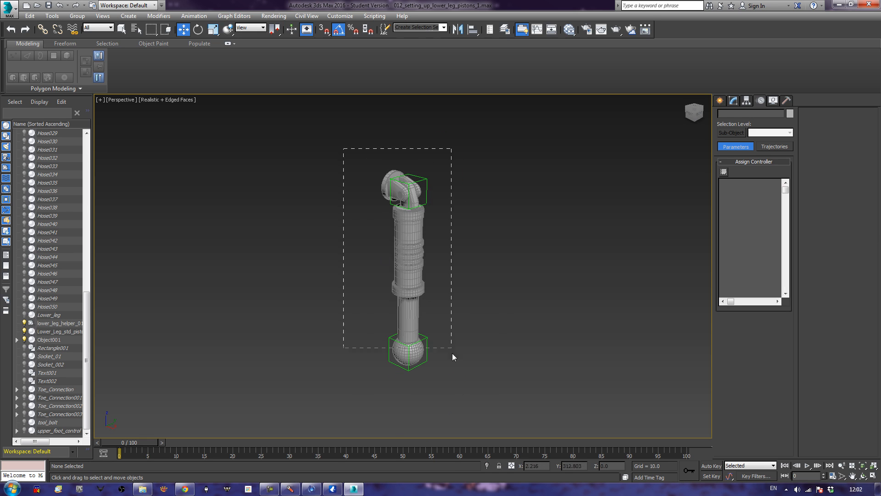
pyautogui.moveTo(453, 342); pyautogui.dragTo(447, 358)
pyautogui.keyDown('shift'); pyautogui.moveTo(431, 265); pyautogui.dragTo(550, 305); pyautogui.keyUp('shift')
pyautogui.click(435, 285)
pyautogui.click(608, 268)
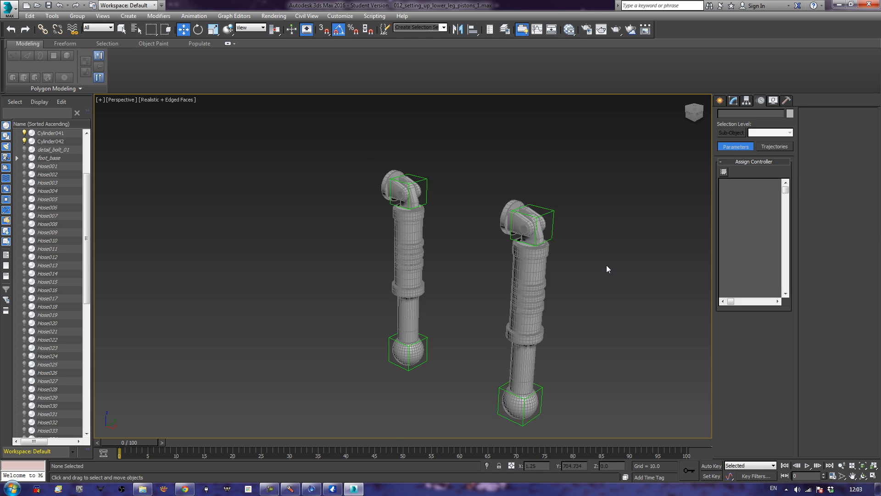
# Test-move the copied piston's lower dummy, lower_leg_helper_003, and undo the moves.
pyautogui.keyDown('alt'); pyautogui.moveTo(607, 268); pyautogui.dragTo(591, 248, button='middle'); pyautogui.keyUp('alt')
pyautogui.moveTo(547, 348); pyautogui.dragTo(531, 308, button='middle')
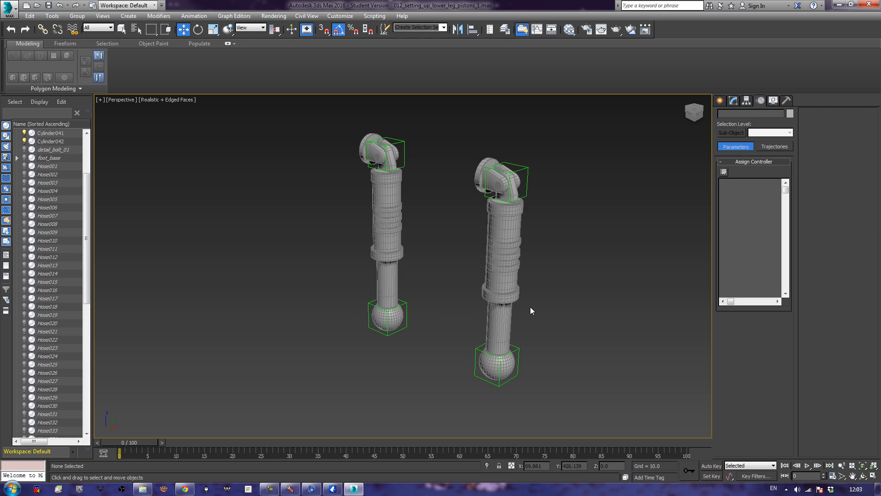
pyautogui.click(518, 367)
pyautogui.moveTo(517, 353); pyautogui.dragTo(546, 333)
pyautogui.moveTo(514, 395); pyautogui.dragTo(452, 466)
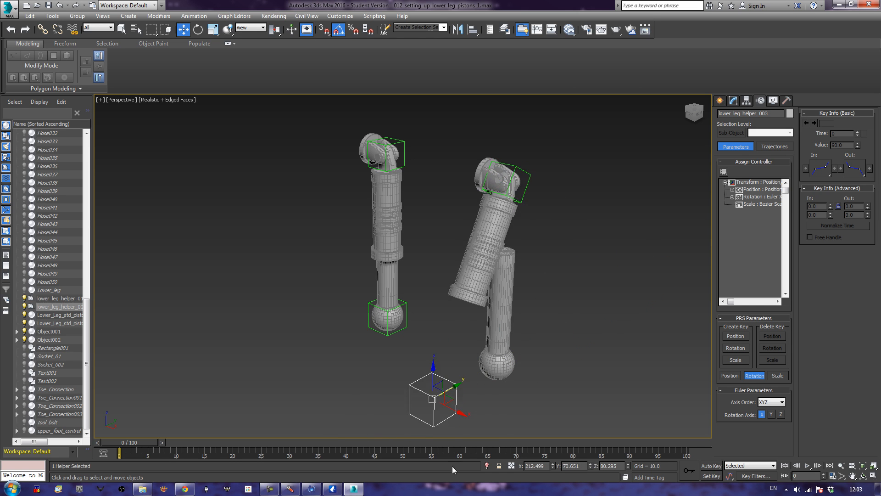
pyautogui.hotkey('ctrl', 'z')
pyautogui.hotkey('ctrl', 'z')
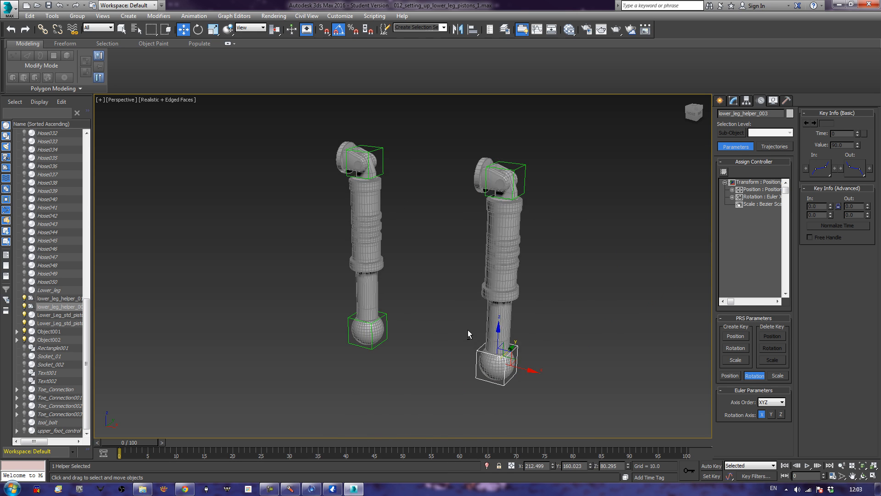
# Link the copied upper bracket Cylinder042 to the piston cylinder Object002 as its parent.
pyautogui.scroll(8, 468, 329)
pyautogui.scroll(-5, 471, 353)
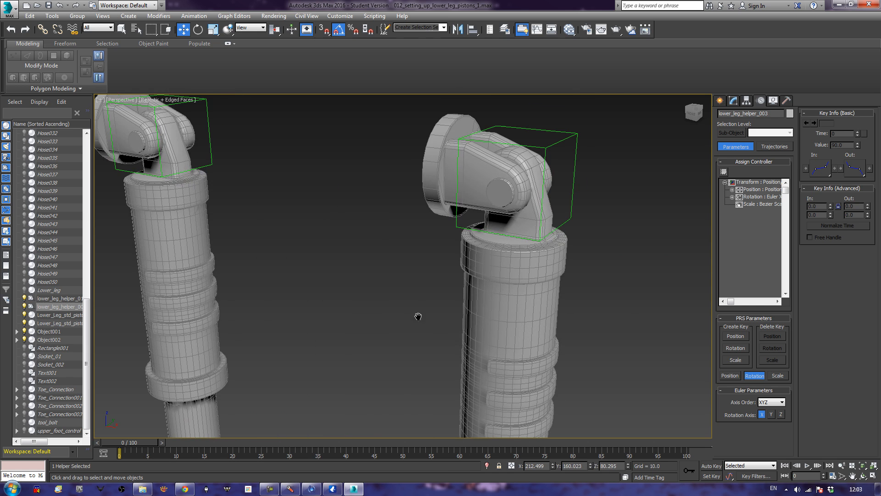
pyautogui.click(429, 174)
pyautogui.click(43, 30)
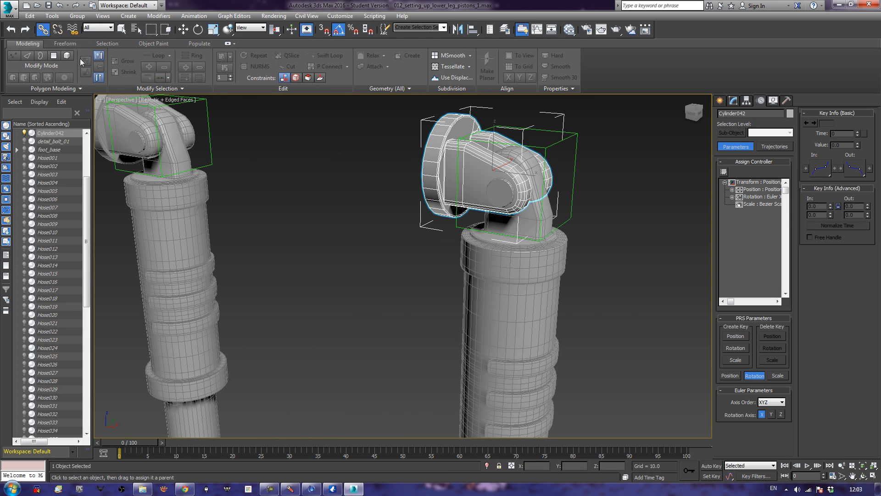
pyautogui.moveTo(430, 164); pyautogui.dragTo(527, 230)
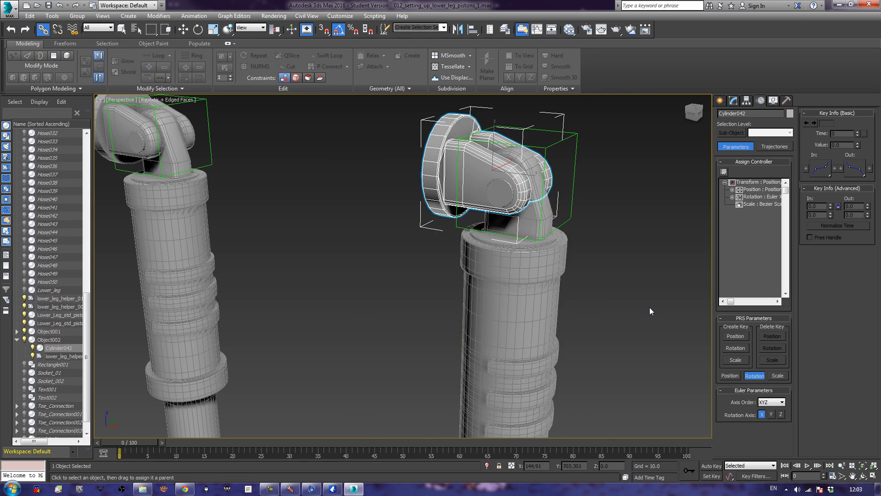
pyautogui.click(648, 306)
# Test-move lower_leg_helper_003 to check how the linked bracket follows the copied piston, and restore its position.
pyautogui.scroll(-5, 648, 306)
pyautogui.moveTo(638, 324); pyautogui.dragTo(592, 272, button='middle')
pyautogui.click(556, 389)
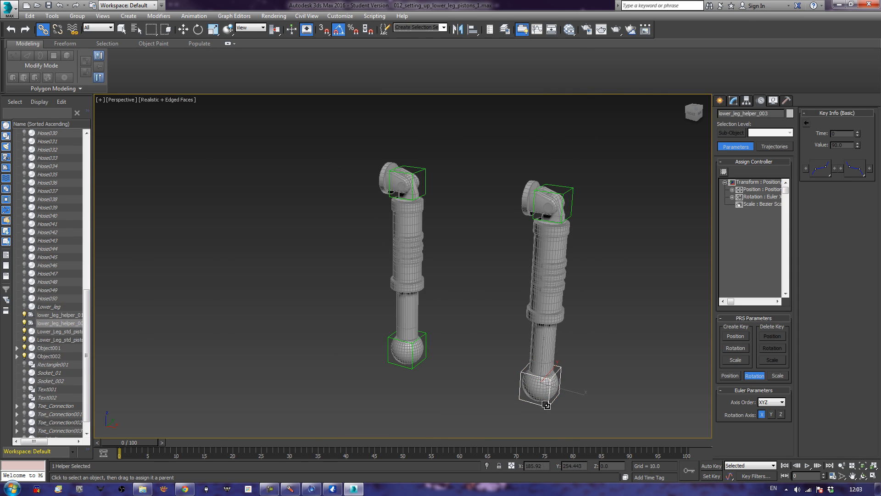
pyautogui.press('w')
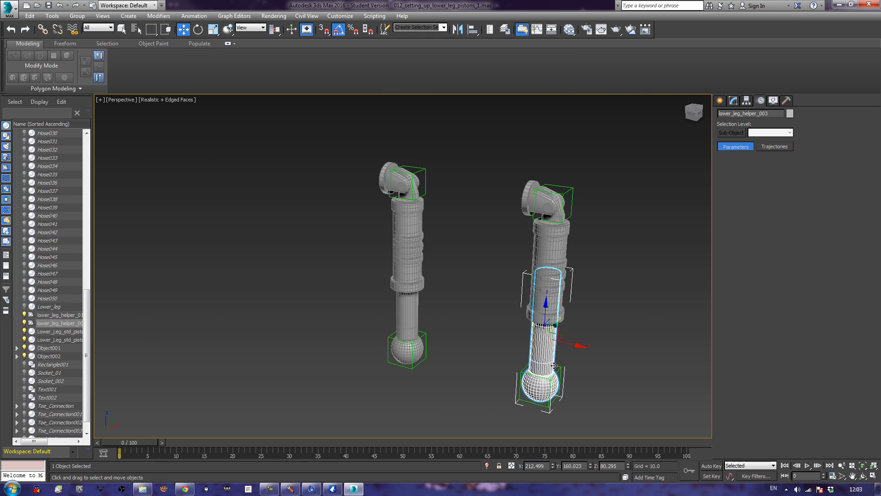
pyautogui.click(548, 354)
pyautogui.click(555, 399)
pyautogui.moveTo(553, 369); pyautogui.dragTo(566, 322)
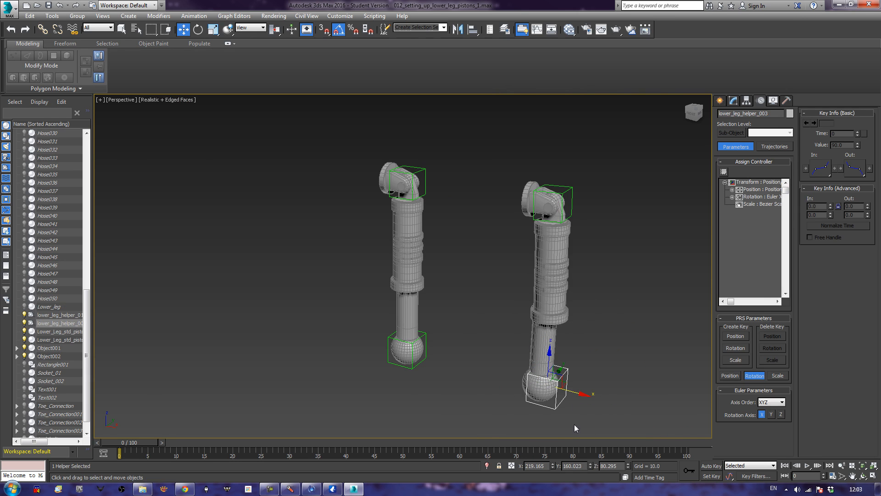
pyautogui.moveTo(576, 395); pyautogui.dragTo(580, 380)
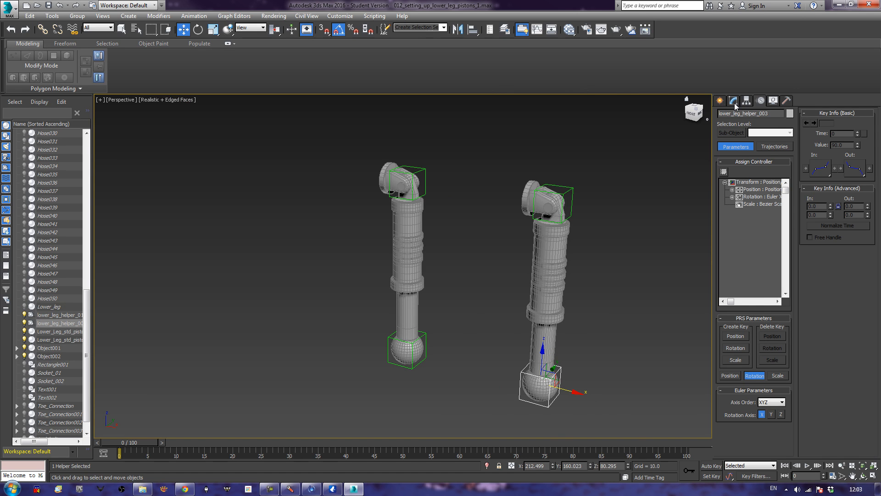
# Try locking the bracket Cylinder042's rotation on the X and Z axes and test-rotate it.
pyautogui.click(521, 209)
pyautogui.click(522, 207)
pyautogui.click(746, 101)
pyautogui.click(763, 125)
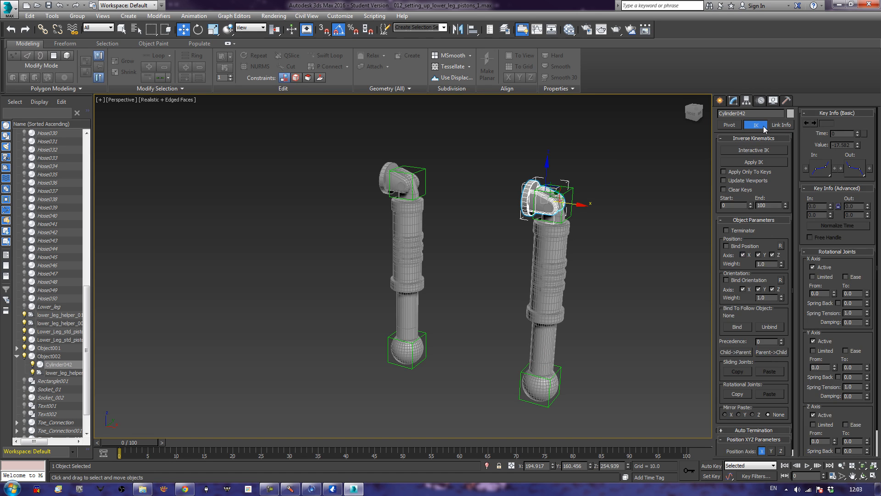
pyautogui.click(782, 126)
pyautogui.moveTo(671, 230); pyautogui.dragTo(625, 266, button='middle')
pyautogui.press('e')
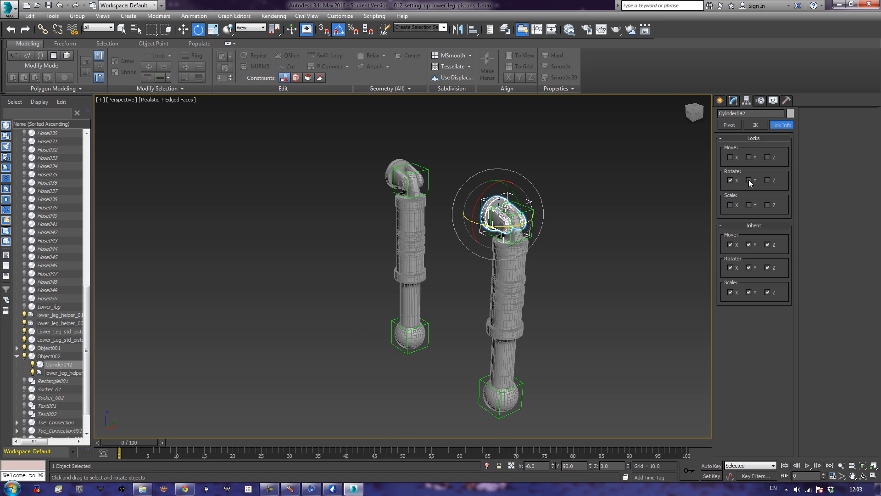
pyautogui.click(772, 181)
pyautogui.moveTo(518, 198); pyautogui.dragTo(528, 176)
pyautogui.click(528, 176)
pyautogui.click(509, 208)
# Test-move lower_leg_helper_003 with the bracket's rotation locks applied, and undo the move.
pyautogui.click(520, 407)
pyautogui.press('w')
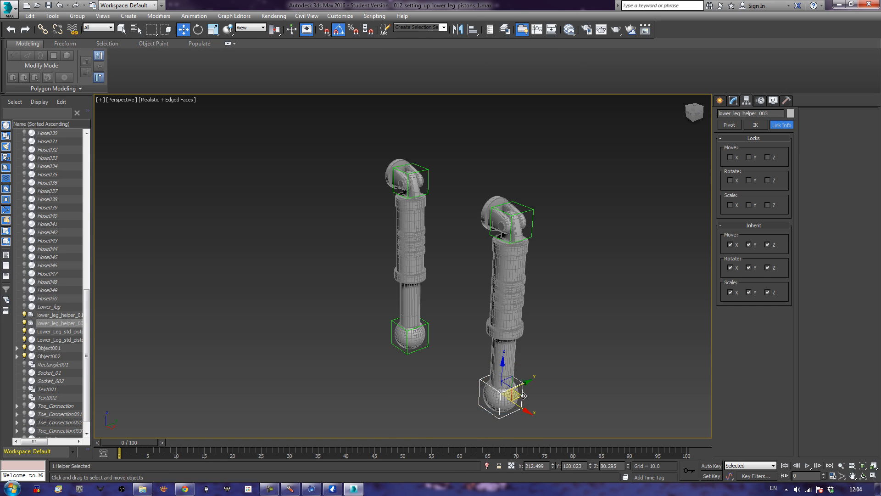
pyautogui.moveTo(526, 382); pyautogui.dragTo(574, 339)
pyautogui.hotkey('ctrl', 'z')
# Make Cylinder042 inherit rotation on X only, and turn Z rotation inheritance back on for lower_leg_helper_003.
pyautogui.press('pageup')
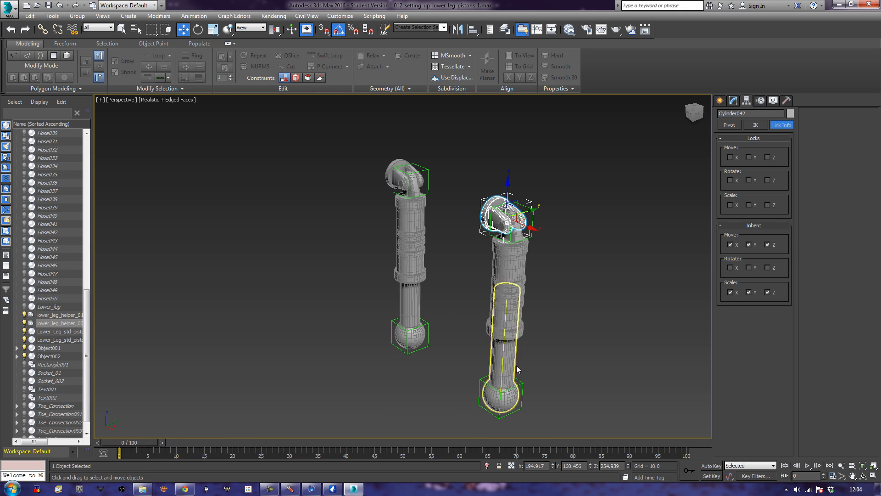
pyautogui.click(521, 381)
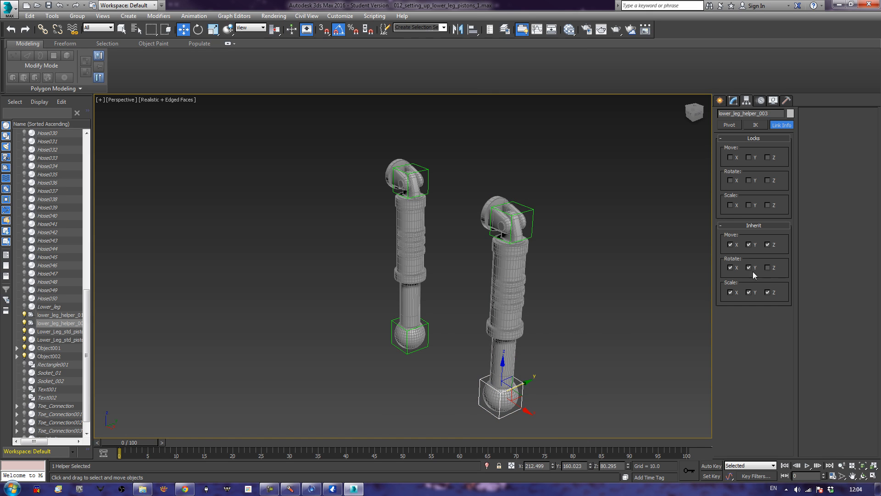
pyautogui.click(768, 267)
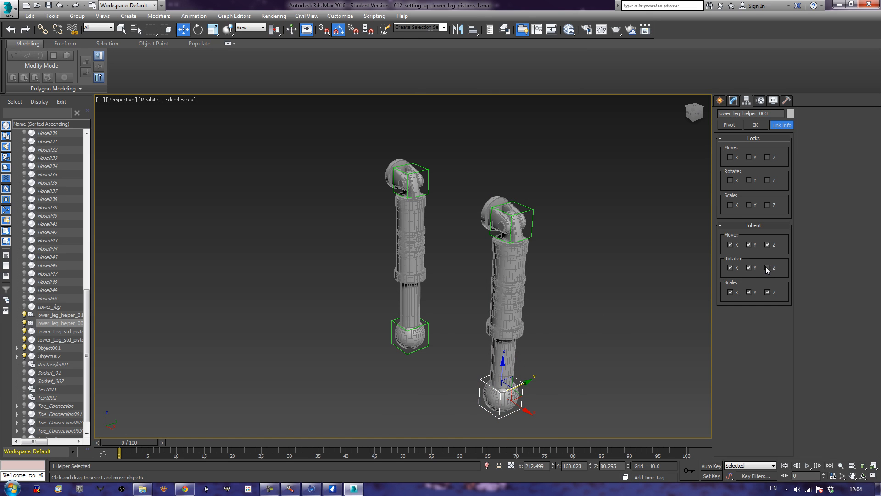
pyautogui.click(504, 198)
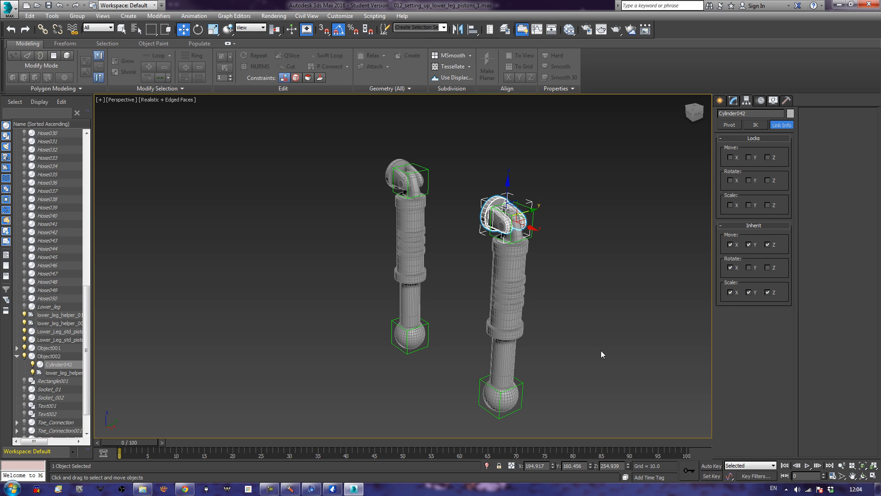
# Test-move lower_leg_helper_003 to check the bracket's restricted rotation inheritance, and return the helper to its original position.
pyautogui.click(530, 385)
pyautogui.moveTo(526, 382); pyautogui.dragTo(583, 339)
pyautogui.hotkey('ctrl', 'z')
pyautogui.keyDown('alt'); pyautogui.moveTo(561, 367); pyautogui.dragTo(585, 361, button='middle'); pyautogui.keyUp('alt')
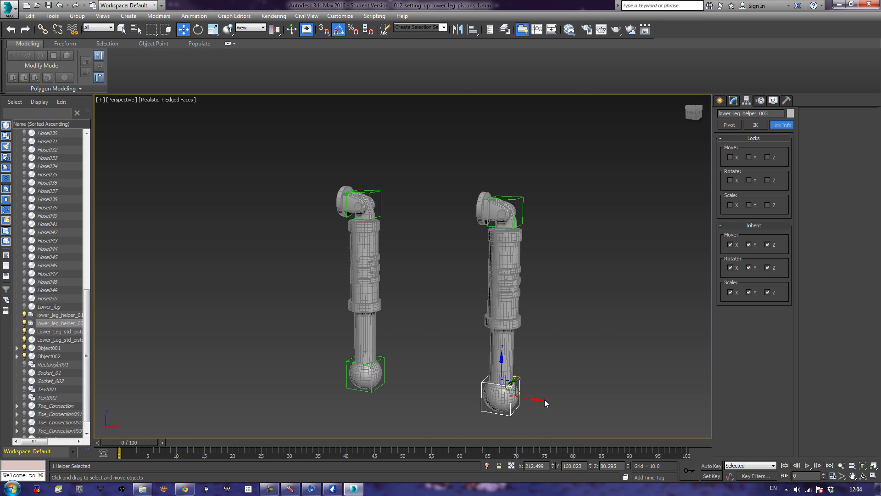
pyautogui.moveTo(545, 402); pyautogui.dragTo(557, 379)
pyautogui.moveTo(535, 398); pyautogui.dragTo(548, 356)
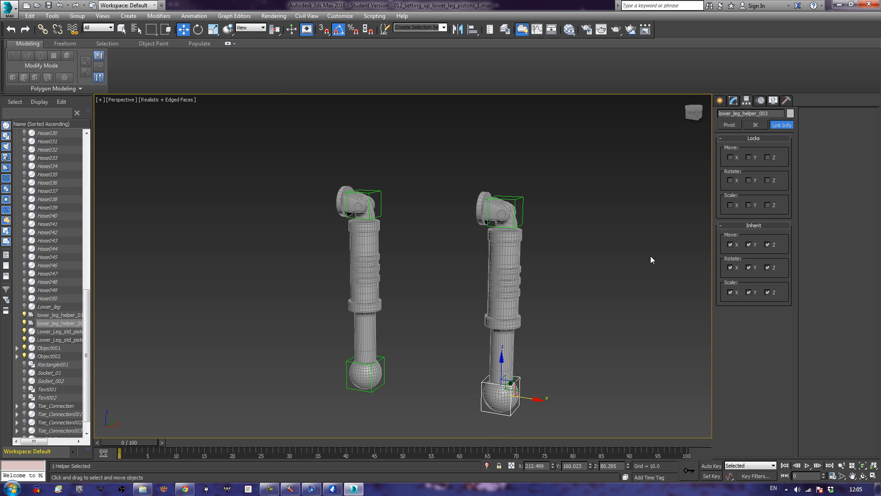
# Move only the pivot of bracket Cylinder042 to the centre of its round hinge pin in the front view.
pyautogui.press('f')
pyautogui.press('z')
pyautogui.moveTo(472, 159); pyautogui.dragTo(475, 366, button='middle')
pyautogui.moveTo(499, 158); pyautogui.dragTo(500, 260, button='middle')
pyautogui.scroll(6, 500, 260)
pyautogui.moveTo(413, 294); pyautogui.dragTo(470, 237, button='middle')
pyautogui.click(290, 205)
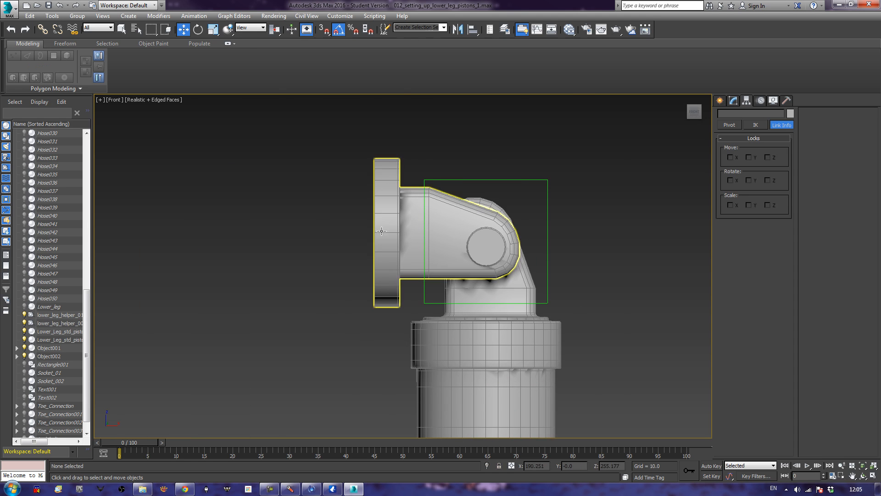
pyautogui.click(393, 231)
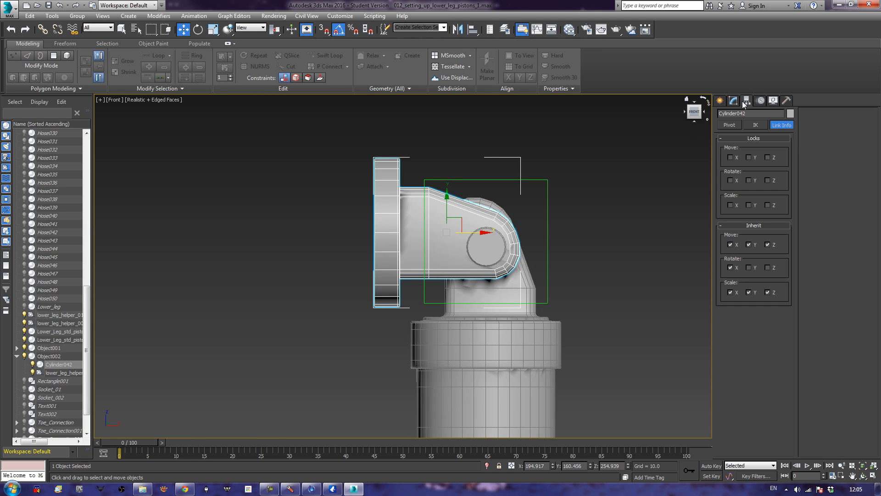
pyautogui.click(733, 124)
pyautogui.click(753, 159)
pyautogui.moveTo(459, 222); pyautogui.dragTo(411, 222)
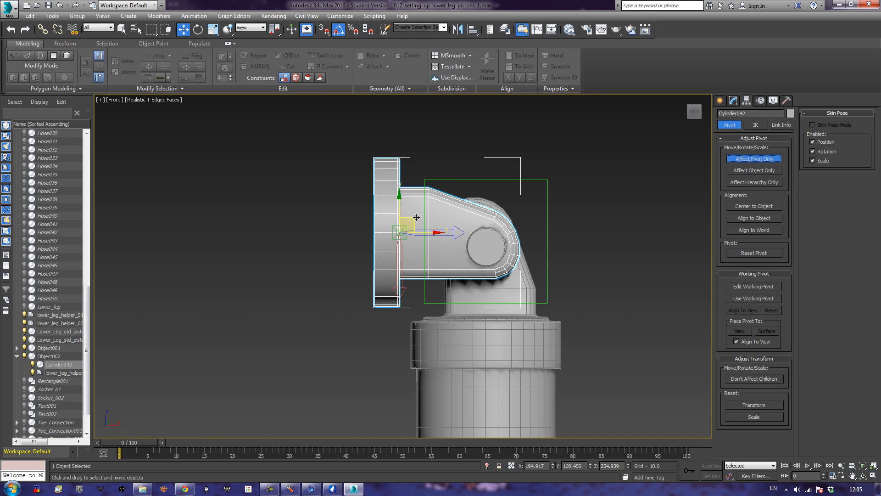
pyautogui.moveTo(415, 220); pyautogui.dragTo(501, 233)
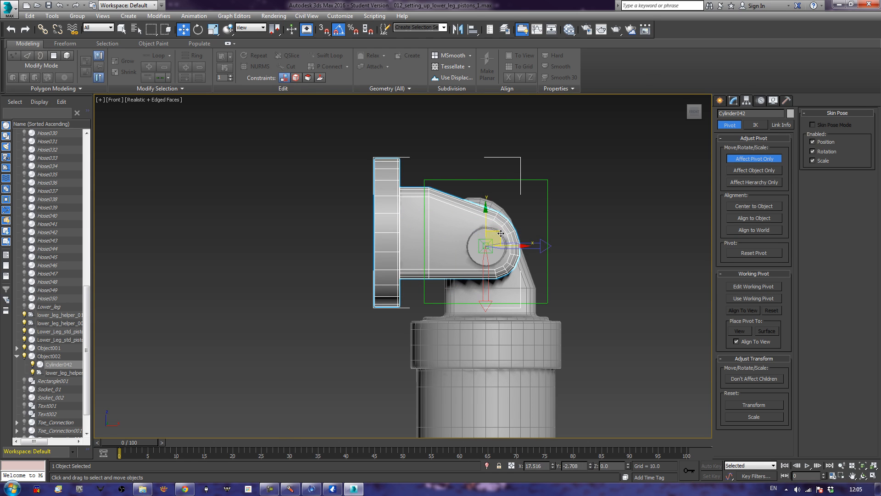
# Fine-tune Cylinder042's pivot along X on the hinge pin's centre, finish pivot editing, and return to the perspective view.
pyautogui.scroll(8, 501, 233)
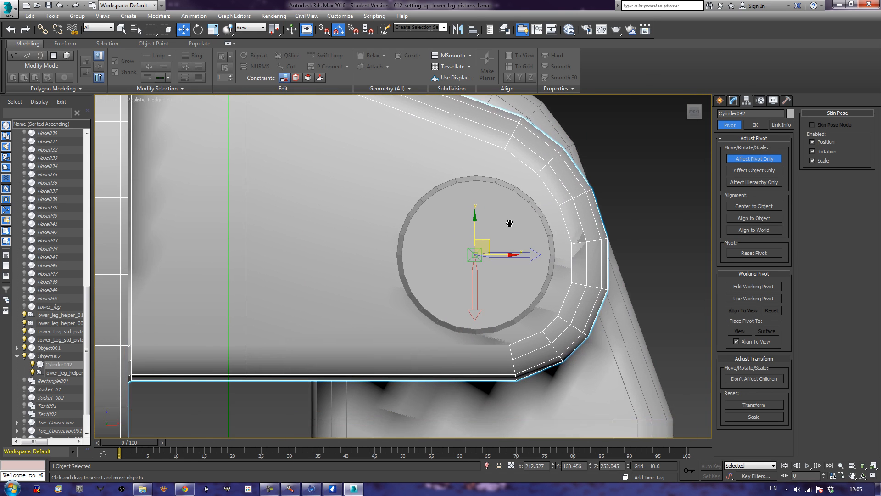
pyautogui.scroll(-2, 509, 223)
pyautogui.moveTo(515, 246)
pyautogui.mouseDown()
pyautogui.moveTo(526, 245)
pyautogui.moveTo(516, 245)
pyautogui.mouseUp()
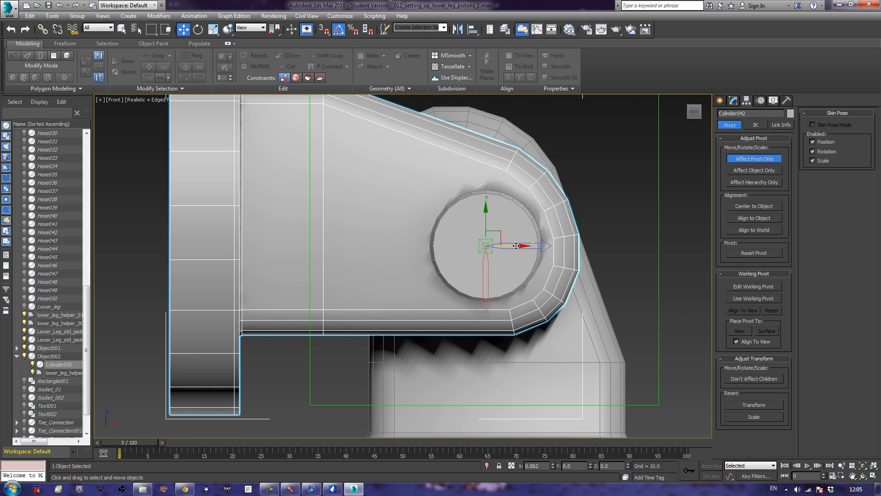
pyautogui.click(759, 161)
pyautogui.scroll(-6, 621, 255)
pyautogui.scroll(-5, 584, 257)
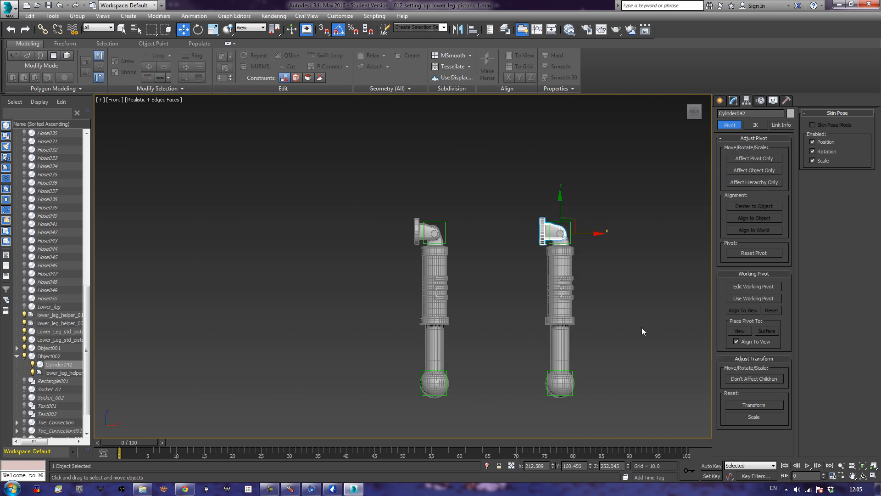
pyautogui.press('p')
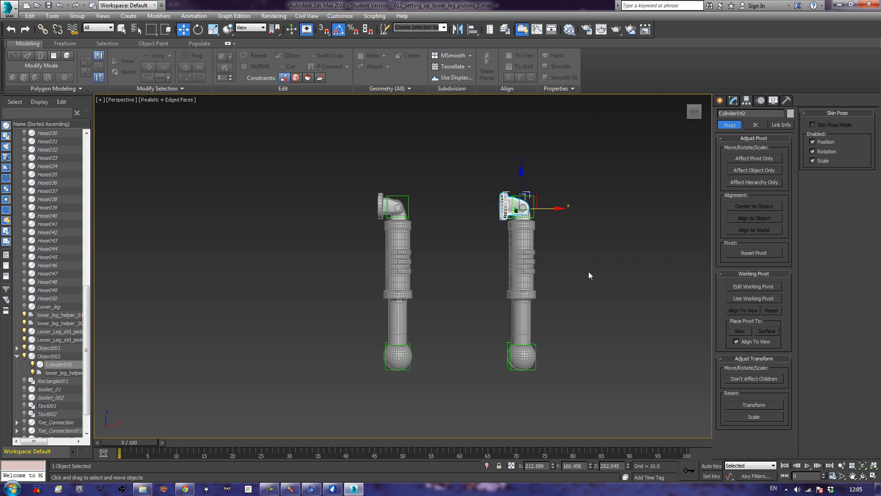
# Test-move lower_leg_helper_003 at the piston's lower ball joint to check how the linked bracket follows, and cancel the move.
pyautogui.press('z')
pyautogui.scroll(-2, 579, 287)
pyautogui.keyDown('alt'); pyautogui.moveTo(578, 287); pyautogui.dragTo(535, 301, button='middle'); pyautogui.keyUp('alt')
pyautogui.scroll(-3, 535, 321)
pyautogui.moveTo(533, 342); pyautogui.dragTo(539, 285, button='middle')
pyautogui.scroll(-4, 542, 253)
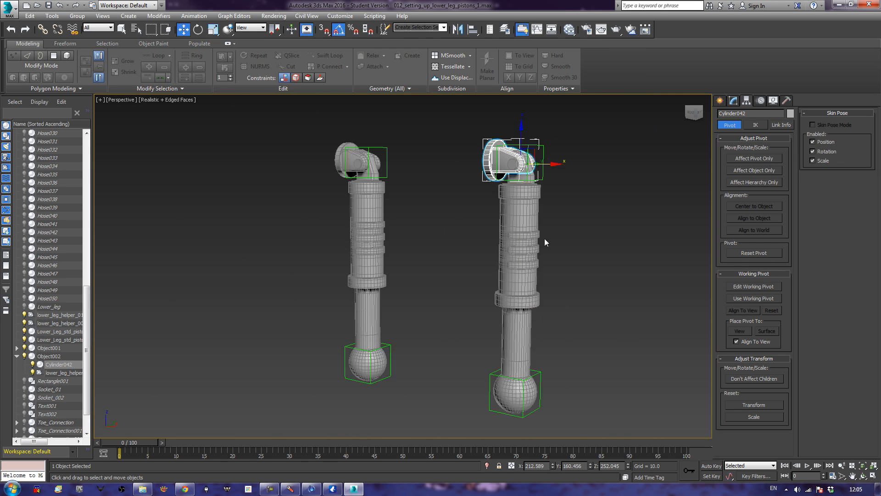
pyautogui.moveTo(518, 340); pyautogui.dragTo(517, 289, button='middle')
pyautogui.click(486, 328)
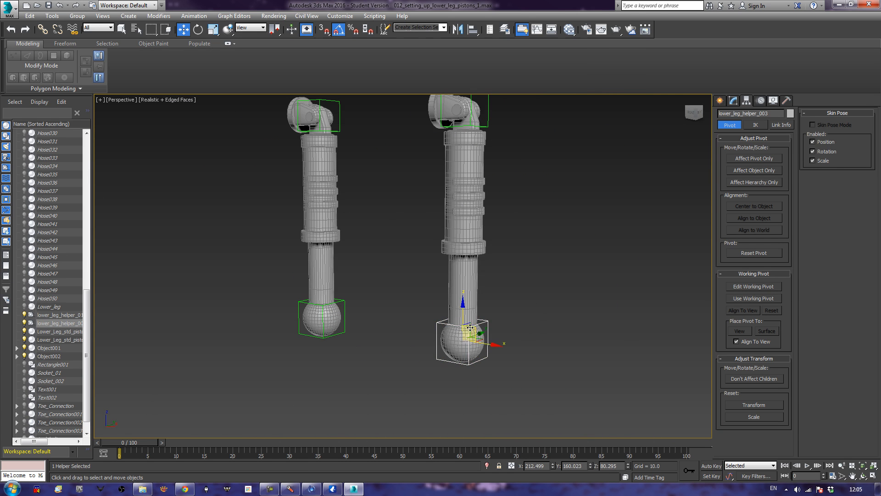
pyautogui.moveTo(479, 331); pyautogui.dragTo(370, 289)
pyautogui.rightClick(370, 288)
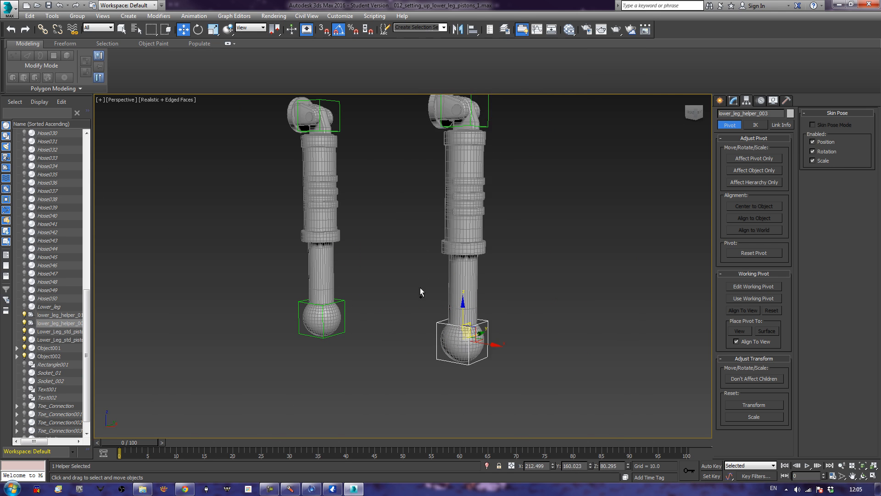
# Examine the round upper bracket Cylinder041 and its slots from the left view.
pyautogui.press('l')
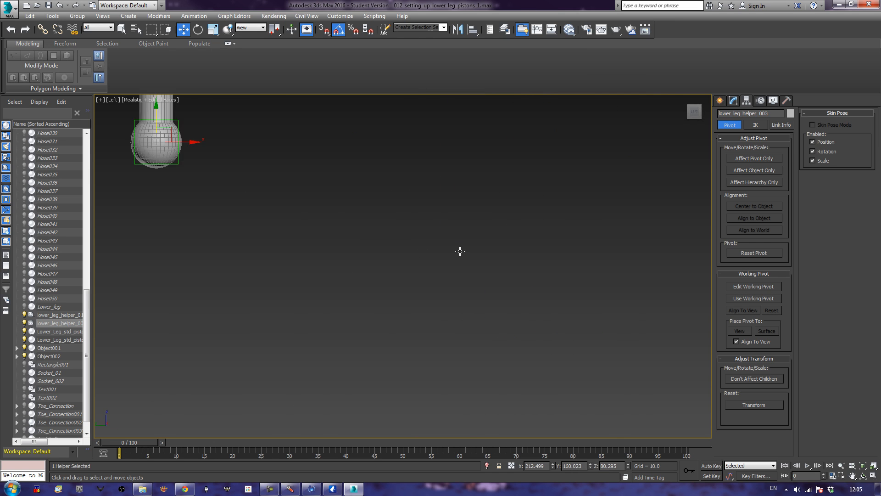
pyautogui.press('z')
pyautogui.moveTo(449, 279); pyautogui.dragTo(470, 315, button='middle')
pyautogui.scroll(-8, 470, 314)
pyautogui.moveTo(479, 202); pyautogui.dragTo(489, 352, button='middle')
pyautogui.scroll(8, 473, 321)
pyautogui.moveTo(471, 317); pyautogui.dragTo(499, 386, button='middle')
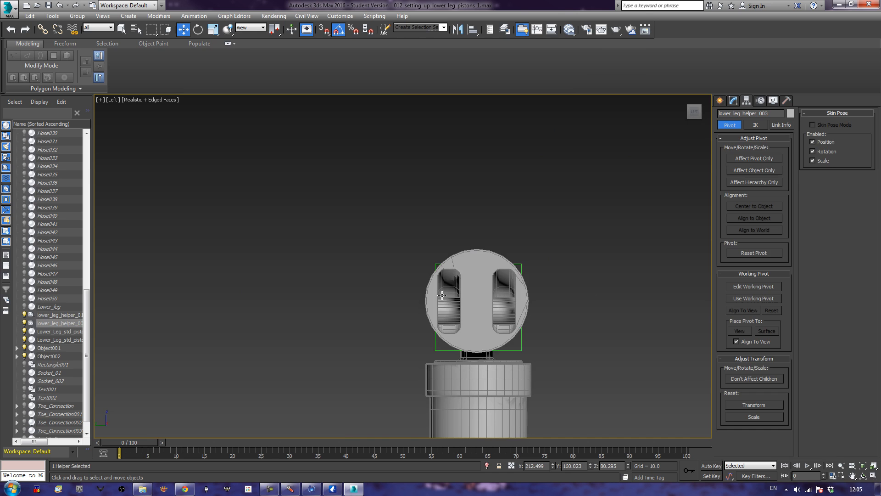
pyautogui.click(472, 266)
pyautogui.scroll(2, 478, 273)
pyautogui.scroll(2, 489, 280)
pyautogui.moveTo(497, 309); pyautogui.dragTo(506, 284, button='middle')
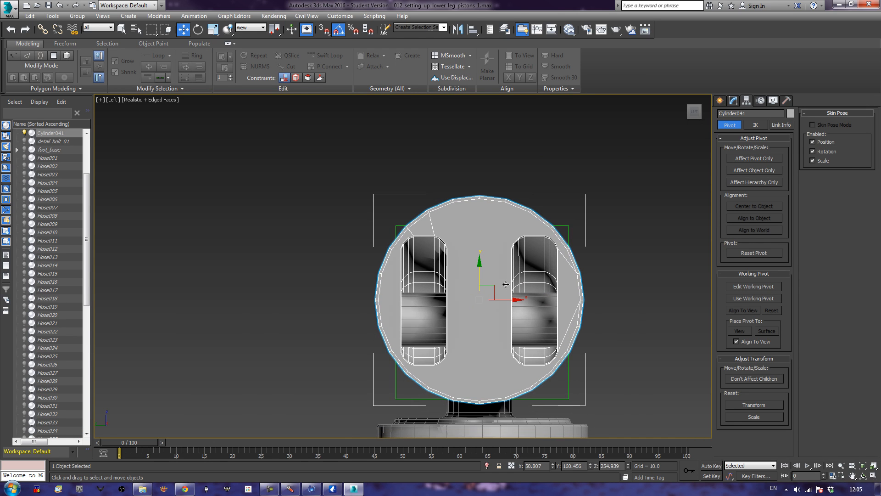
pyautogui.scroll(-2, 506, 284)
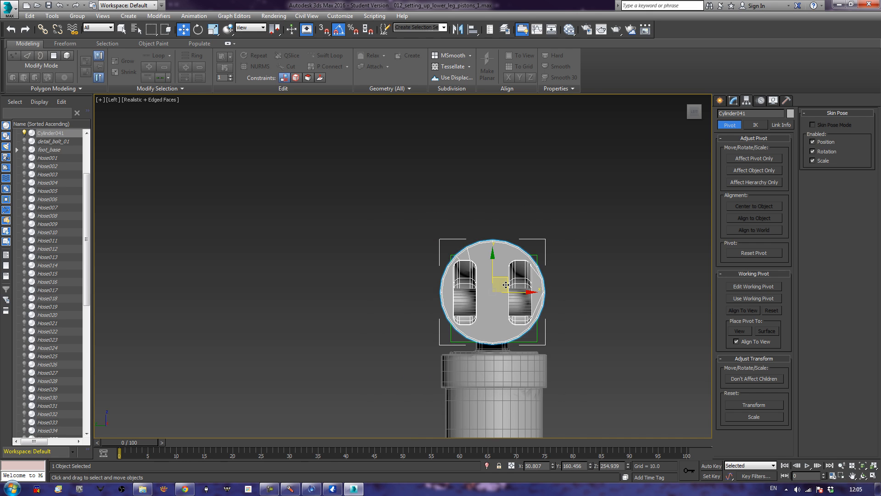
pyautogui.scroll(-5, 506, 285)
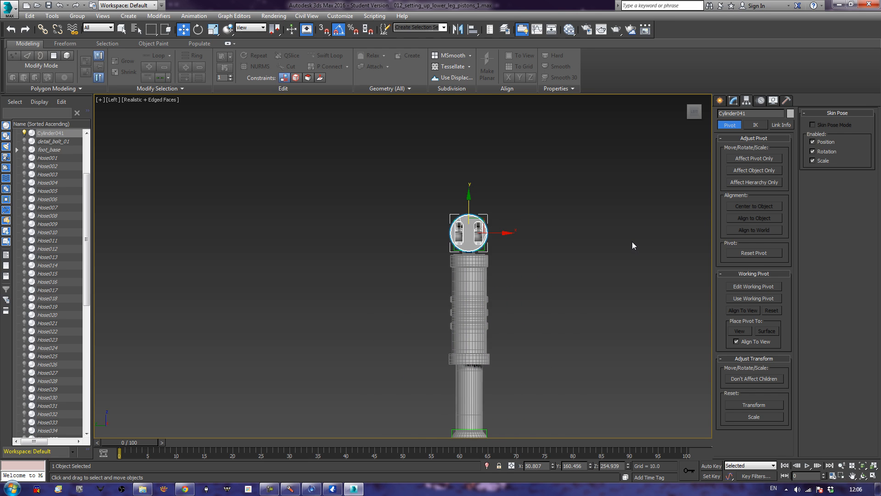
# Return to the perspective view and examine both pistons, including lower_leg_helper_003 and bracket Cylinder042, from several angles.
pyautogui.press('p')
pyautogui.scroll(-5, 571, 276)
pyautogui.moveTo(571, 290); pyautogui.dragTo(723, 347, button='middle')
pyautogui.keyDown('alt'); pyautogui.moveTo(495, 327); pyautogui.dragTo(516, 348, button='middle'); pyautogui.keyUp('alt')
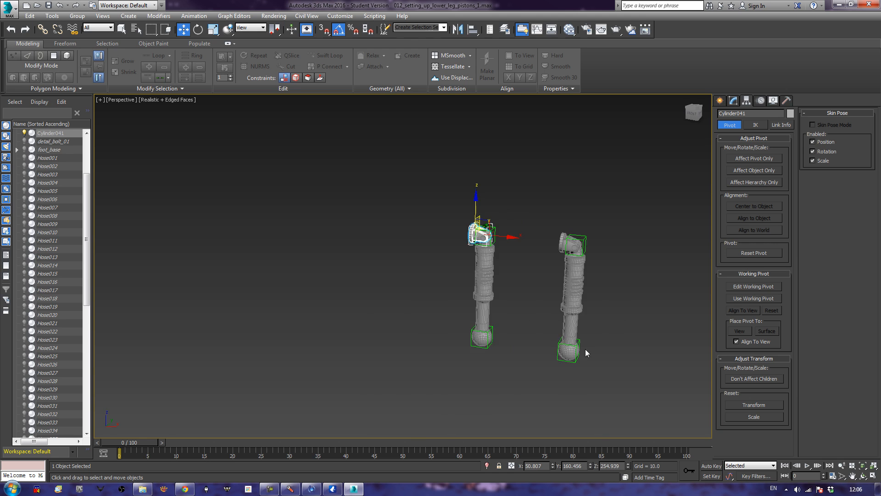
pyautogui.moveTo(569, 340); pyautogui.dragTo(563, 346, button='middle')
pyautogui.click(524, 345)
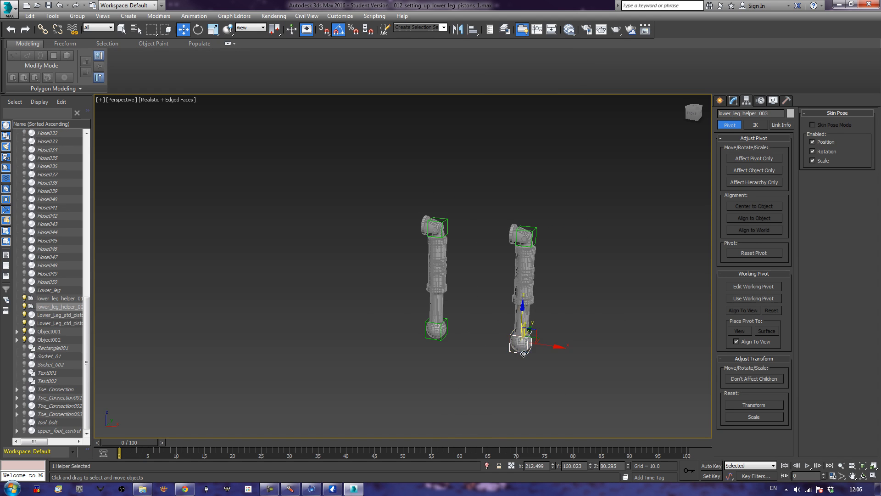
pyautogui.click(515, 232)
pyautogui.keyDown('alt'); pyautogui.moveTo(515, 232); pyautogui.dragTo(537, 252, button='middle'); pyautogui.keyUp('alt')
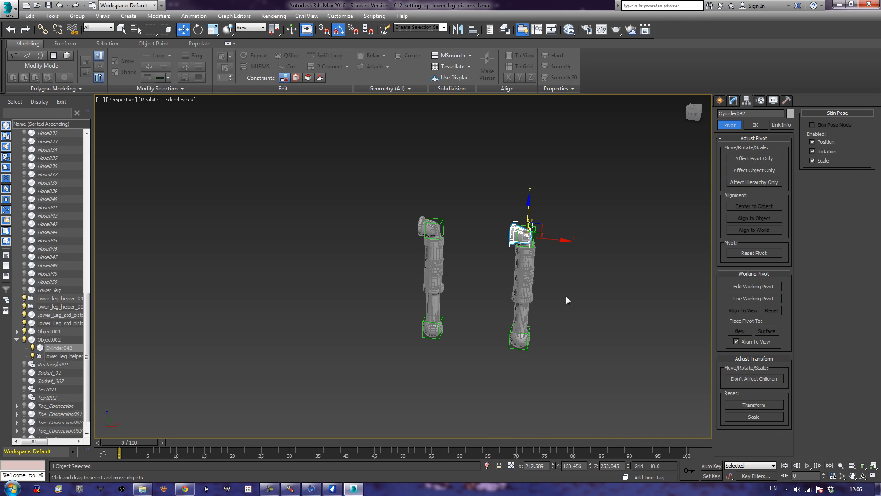
pyautogui.keyDown('alt'); pyautogui.moveTo(560, 297); pyautogui.dragTo(532, 297, button='middle'); pyautogui.keyUp('alt')
pyautogui.click(525, 293)
pyautogui.click(526, 304)
pyautogui.click(388, 321)
pyautogui.keyDown('alt'); pyautogui.moveTo(391, 324); pyautogui.dragTo(461, 335, button='middle'); pyautogui.keyUp('alt')
pyautogui.scroll(5, 461, 335)
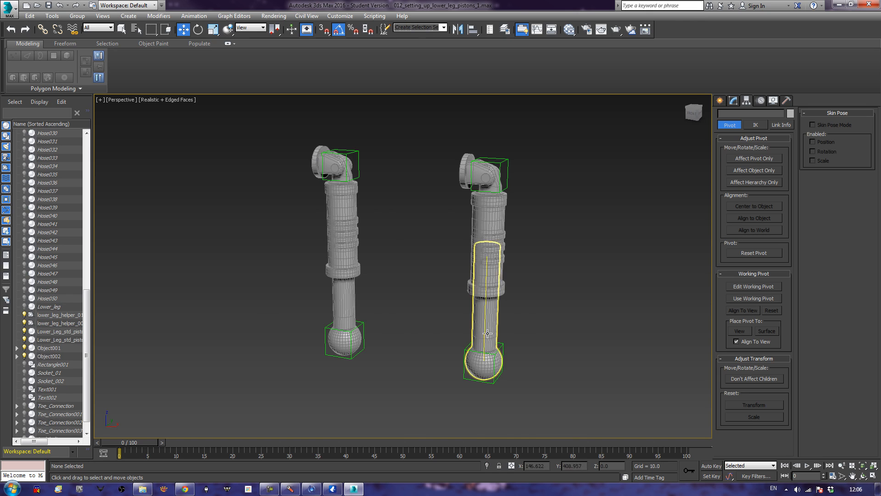
# Test-move the piston's upper helper lower_leg_helper_004 and lower helper lower_leg_helper_003 in turn, cancelling each move.
pyautogui.click(507, 157)
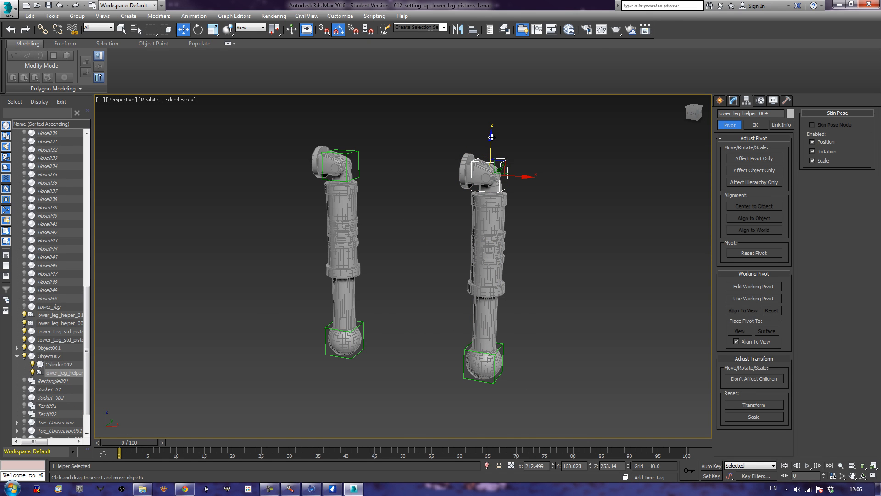
pyautogui.moveTo(495, 162); pyautogui.dragTo(522, 157)
pyautogui.rightClick(523, 156)
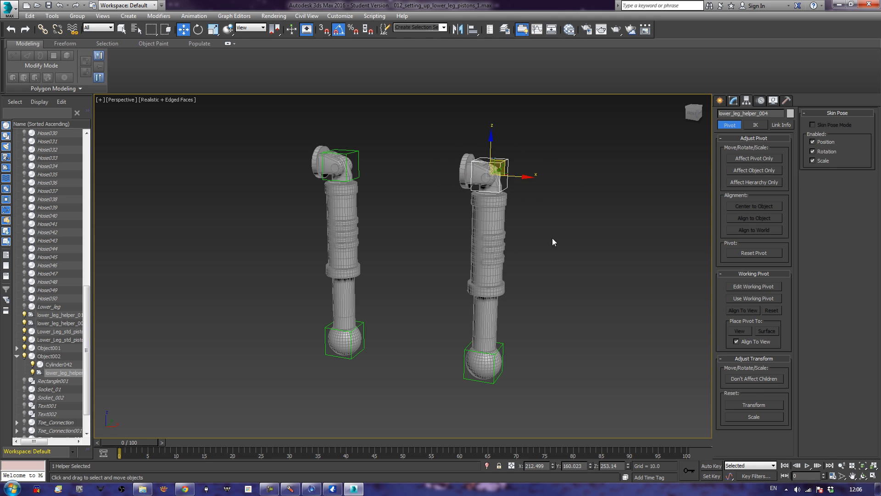
pyautogui.click(498, 381)
pyautogui.moveTo(499, 350); pyautogui.dragTo(529, 356)
pyautogui.rightClick(529, 356)
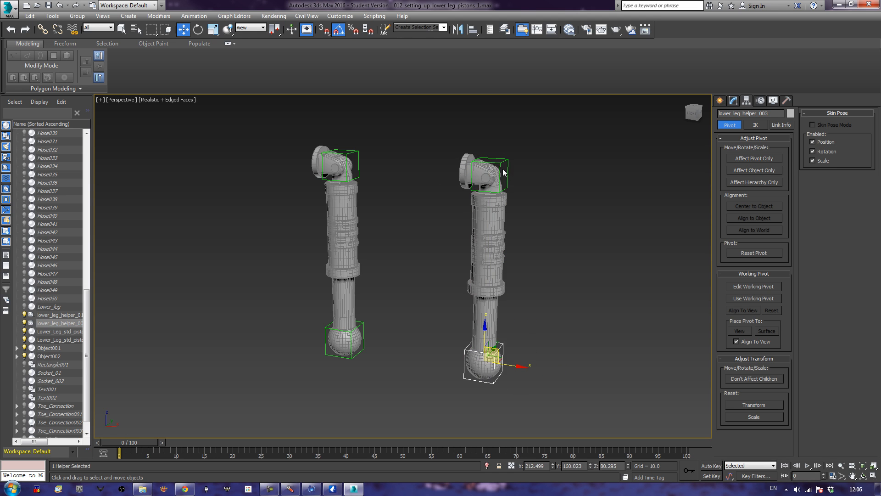
pyautogui.click(504, 172)
pyautogui.moveTo(503, 171); pyautogui.dragTo(538, 185)
pyautogui.rightClick(538, 186)
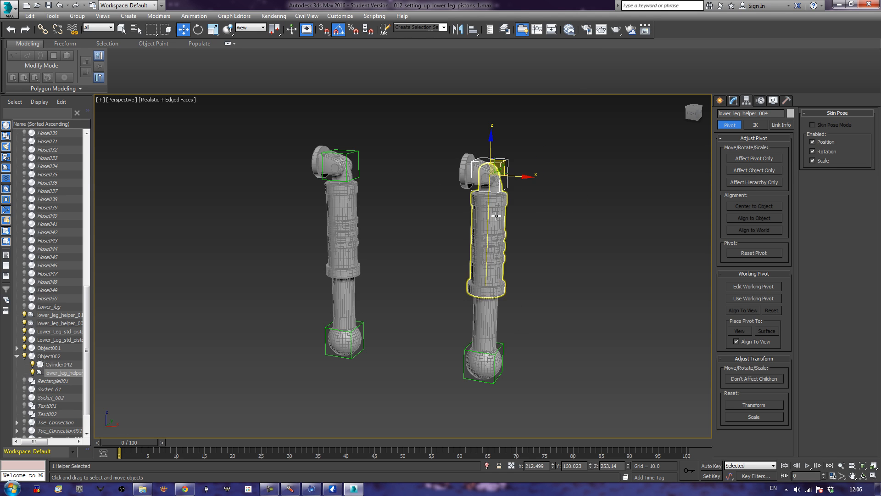
# Try to link lower_leg_helper_004 to the piston cylinder Object002 as its parent.
pyautogui.click(508, 203)
pyautogui.moveTo(508, 207); pyautogui.dragTo(510, 217, button='middle')
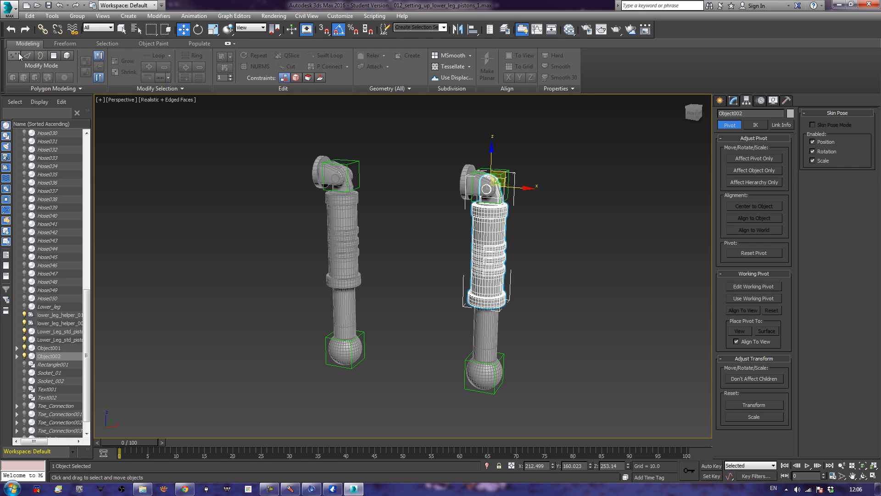
pyautogui.click(555, 214)
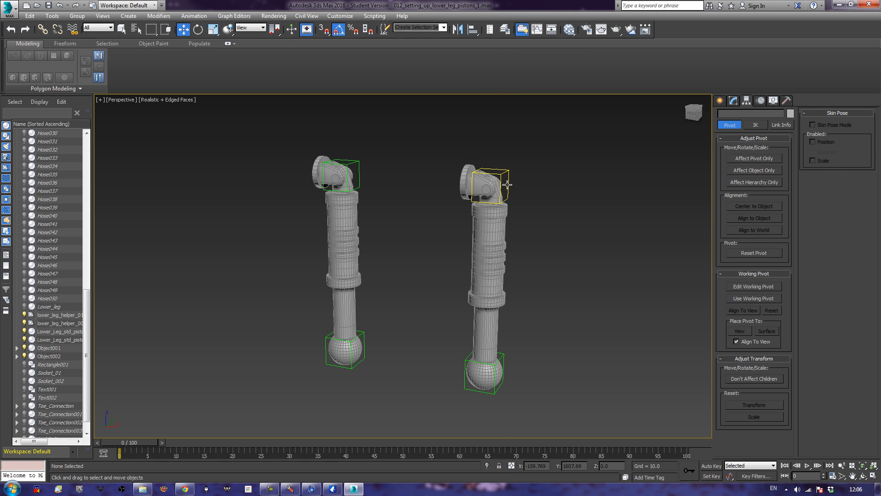
pyautogui.click(508, 183)
pyautogui.keyDown('alt'); pyautogui.moveTo(548, 230); pyautogui.dragTo(513, 265, button='middle'); pyautogui.keyUp('alt')
pyautogui.scroll(2, 507, 238)
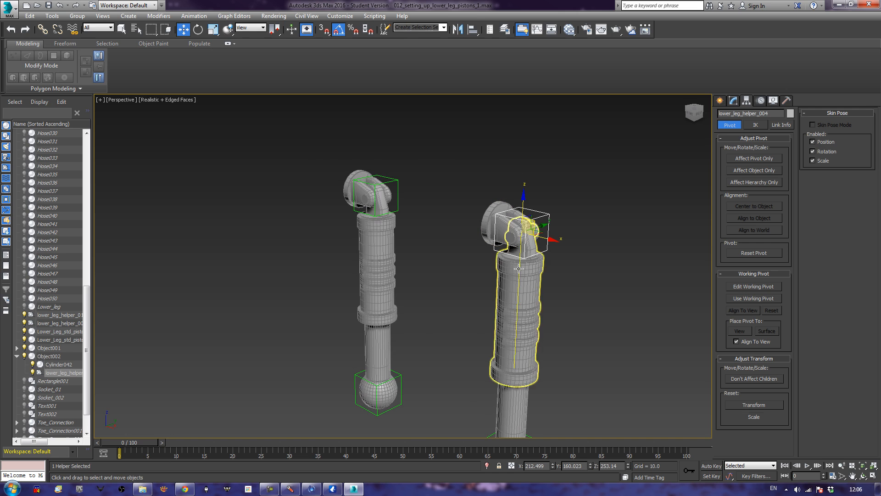
pyautogui.click(43, 29)
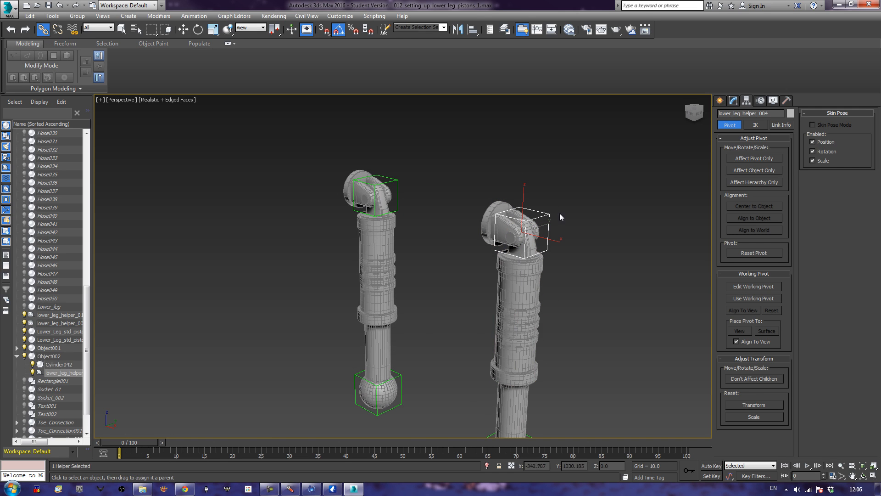
pyautogui.moveTo(547, 216); pyautogui.dragTo(528, 293)
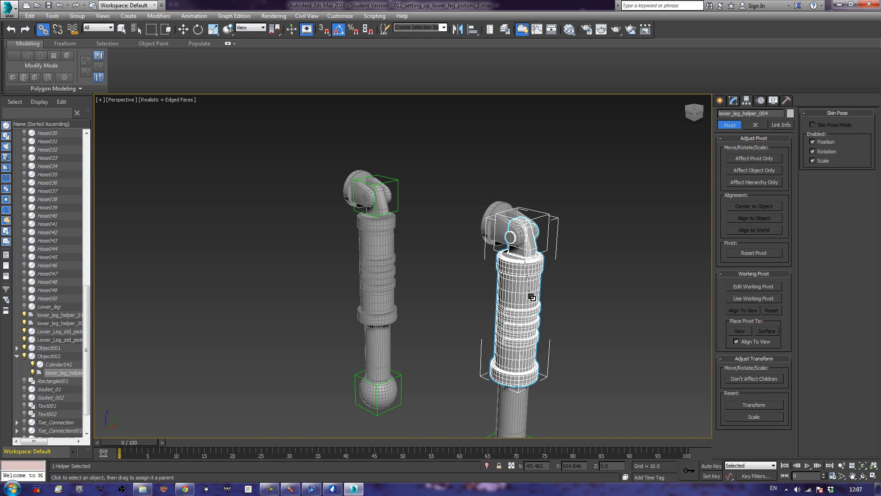
pyautogui.click(596, 286)
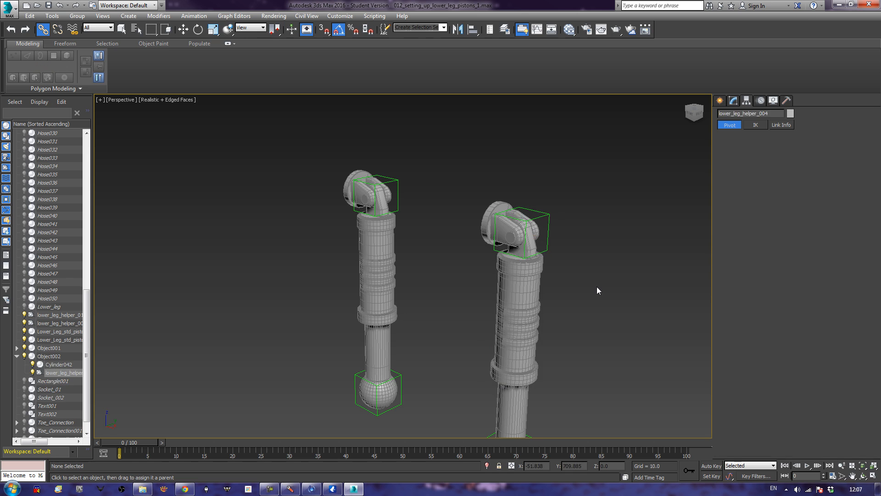
# Test-move lower_leg_helper_004 to check whether the piston cylinder follows it, and cancel the move.
pyautogui.click(548, 220)
pyautogui.press('w')
pyautogui.moveTo(547, 230); pyautogui.dragTo(574, 230)
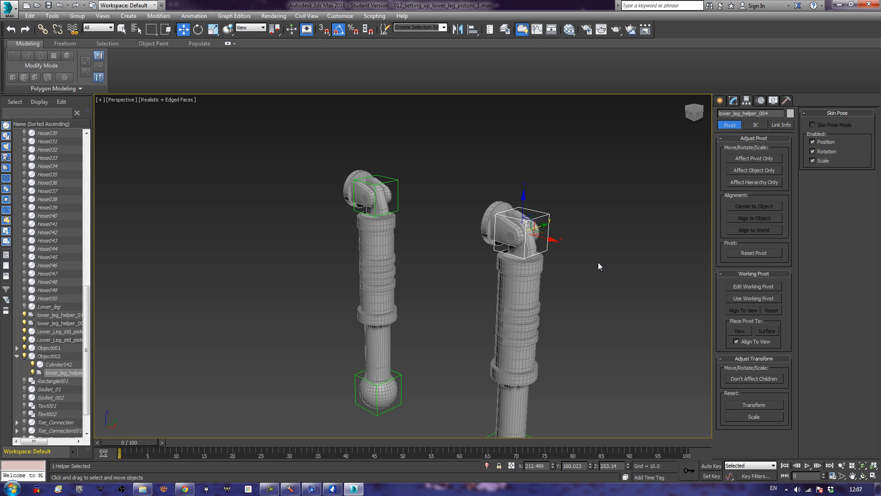
pyautogui.keyDown('alt'); pyautogui.moveTo(599, 261); pyautogui.dragTo(541, 258, button='middle'); pyautogui.keyUp('alt')
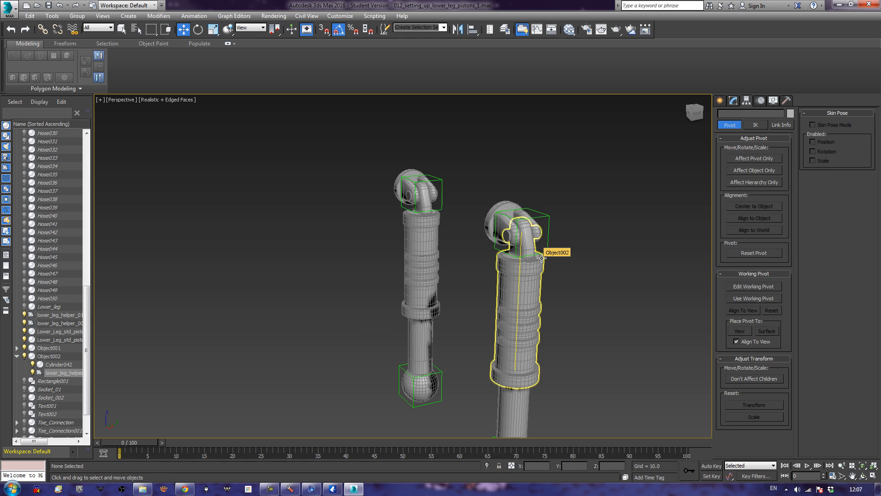
# Link the piston cylinder Object002 to lower_leg_helper_004 as its parent.
pyautogui.click(42, 29)
pyautogui.click(509, 293)
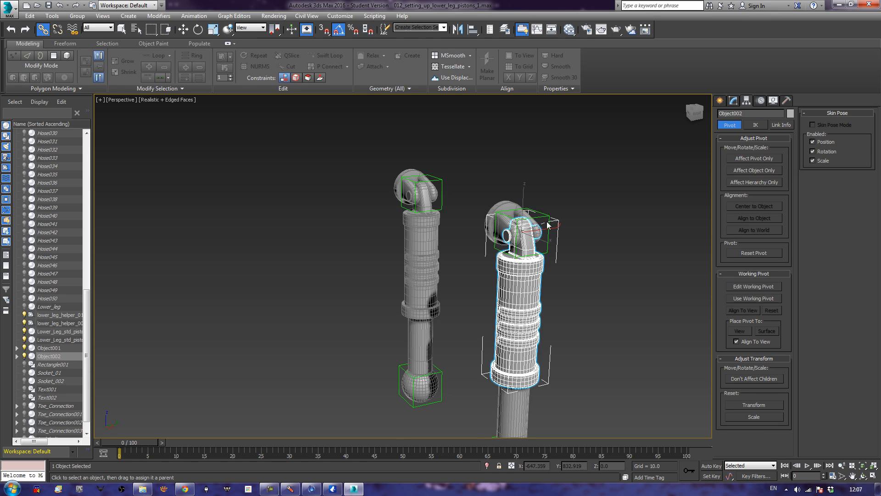
pyautogui.moveTo(550, 220); pyautogui.dragTo(549, 220)
pyautogui.click(576, 197)
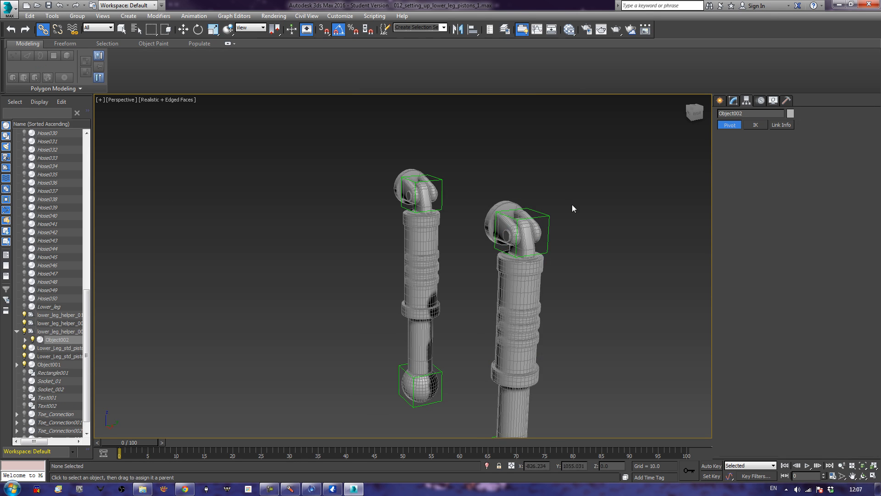
# Test-move lower_leg_helper_004 with its linked piston cylinder, and undo the move.
pyautogui.click(548, 225)
pyautogui.press('w')
pyautogui.moveTo(550, 225); pyautogui.dragTo(616, 265)
pyautogui.hotkey('ctrl', 'z')
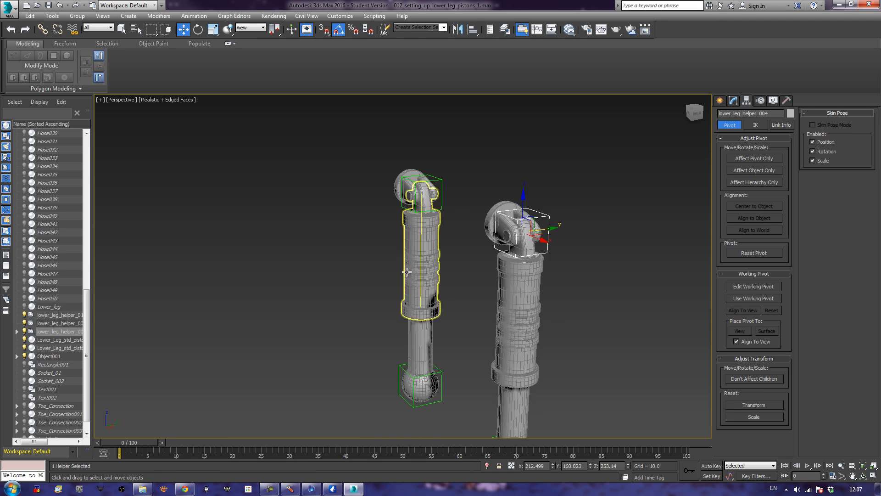
# Delete the other lower leg piston together with its bracket Cylinder041 and its helpers, keeping the piston with lower_leg_helper_004.
pyautogui.scroll(-3, 408, 291)
pyautogui.moveTo(407, 291); pyautogui.dragTo(415, 256, button='middle')
pyautogui.keyDown('alt'); pyautogui.moveTo(415, 256); pyautogui.dragTo(466, 265, button='middle'); pyautogui.keyUp('alt')
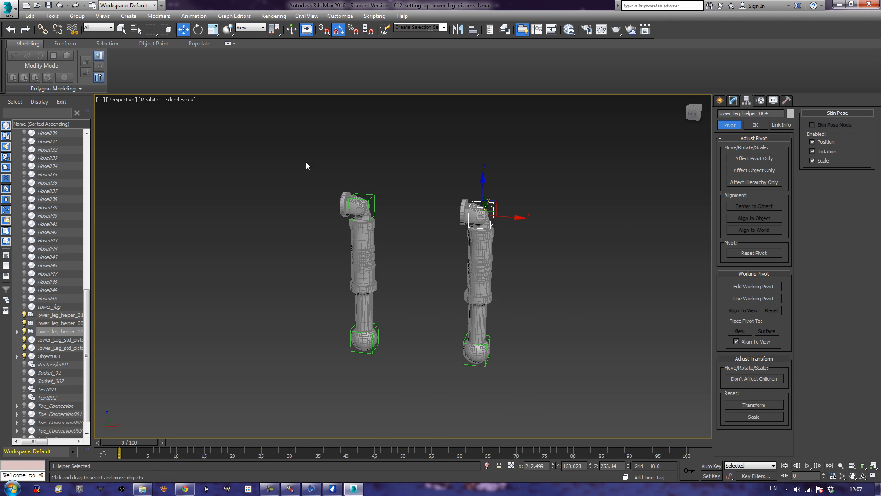
pyautogui.moveTo(419, 357); pyautogui.dragTo(407, 373)
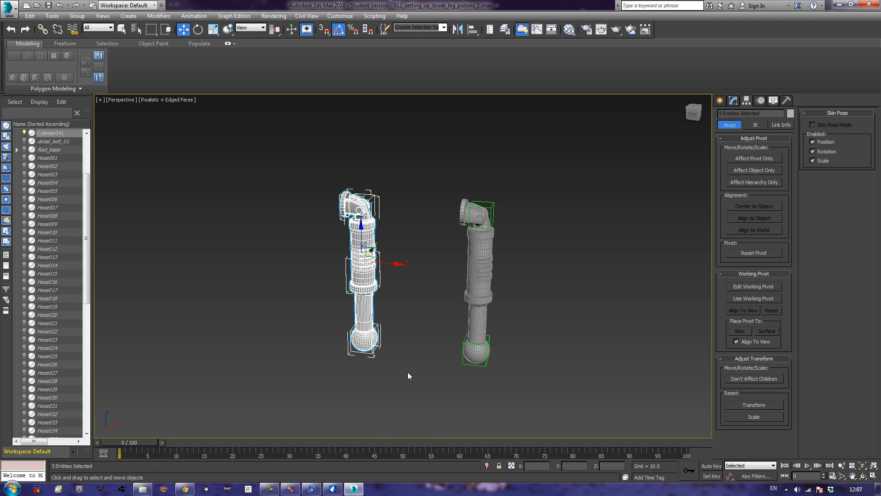
pyautogui.press('Delete')
# Unhide all objects of the robot.
pyautogui.moveTo(365, 337); pyautogui.dragTo(390, 340, button='middle')
pyautogui.rightClick(390, 340)
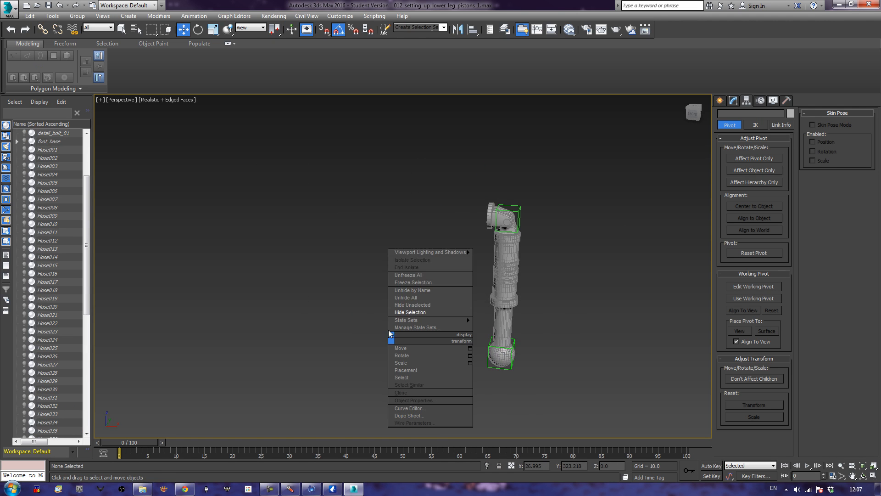
pyautogui.click(416, 297)
pyautogui.moveTo(395, 258); pyautogui.dragTo(443, 293, button='middle')
pyautogui.keyDown('alt'); pyautogui.moveTo(443, 293); pyautogui.dragTo(414, 290, button='middle'); pyautogui.keyUp('alt')
pyautogui.moveTo(468, 272); pyautogui.dragTo(427, 280, button='middle')
pyautogui.scroll(3, 427, 279)
pyautogui.moveTo(476, 182); pyautogui.dragTo(477, 309, button='middle')
pyautogui.scroll(2, 477, 308)
pyautogui.scroll(2, 478, 308)
pyautogui.scroll(1, 448, 250)
pyautogui.click(402, 301)
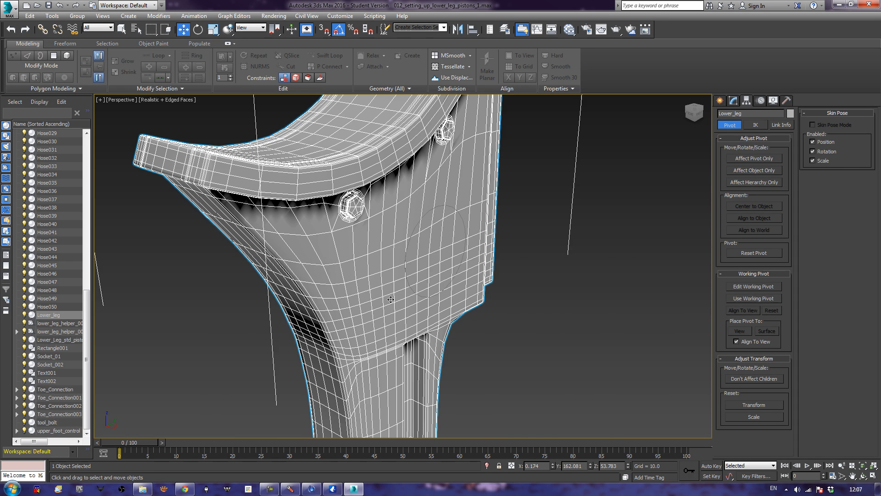
pyautogui.click(736, 100)
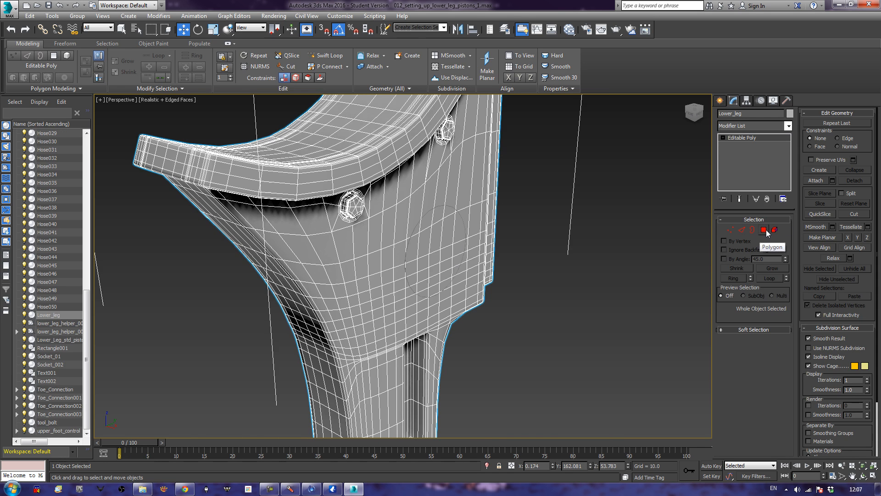
pyautogui.click(817, 181)
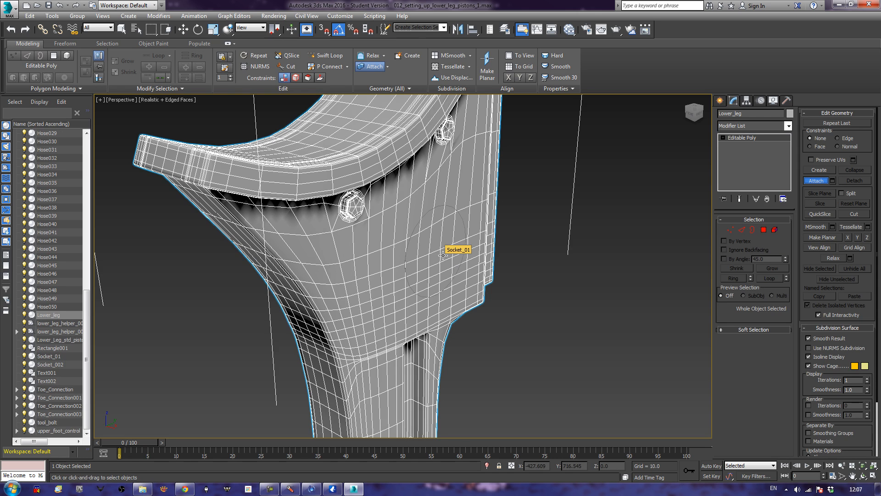
pyautogui.press('w')
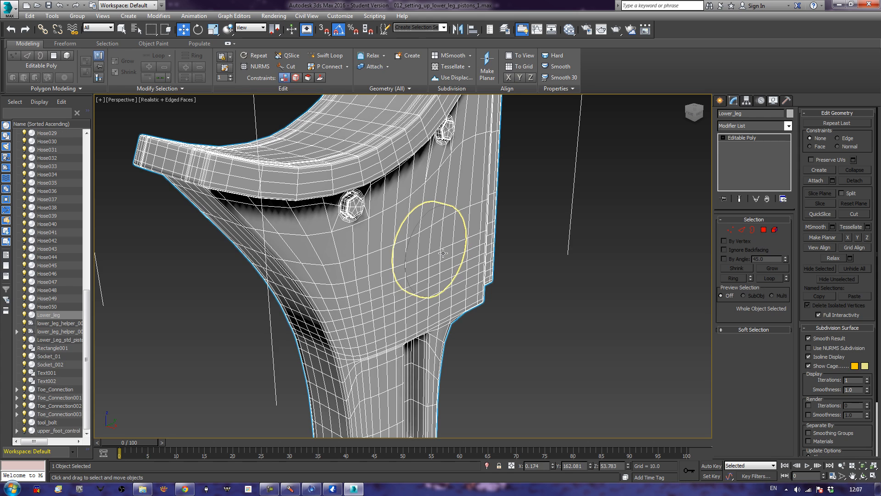
# Move Socket_01 on the upper lower leg slightly along Y to about 161.2 and up to about Z 277.6.
pyautogui.click(443, 252)
pyautogui.keyDown('alt'); pyautogui.moveTo(450, 244); pyautogui.dragTo(436, 249, button='middle'); pyautogui.keyUp('alt')
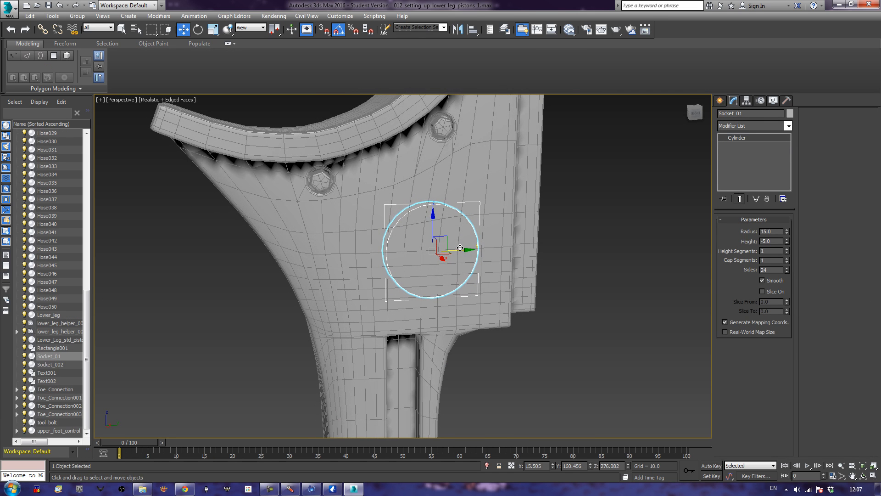
pyautogui.moveTo(460, 250); pyautogui.dragTo(462, 250)
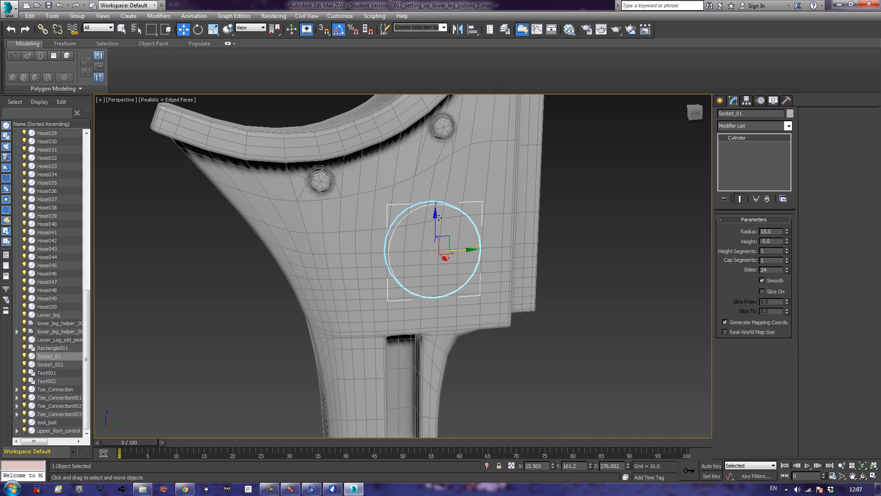
pyautogui.moveTo(435, 218); pyautogui.dragTo(434, 214)
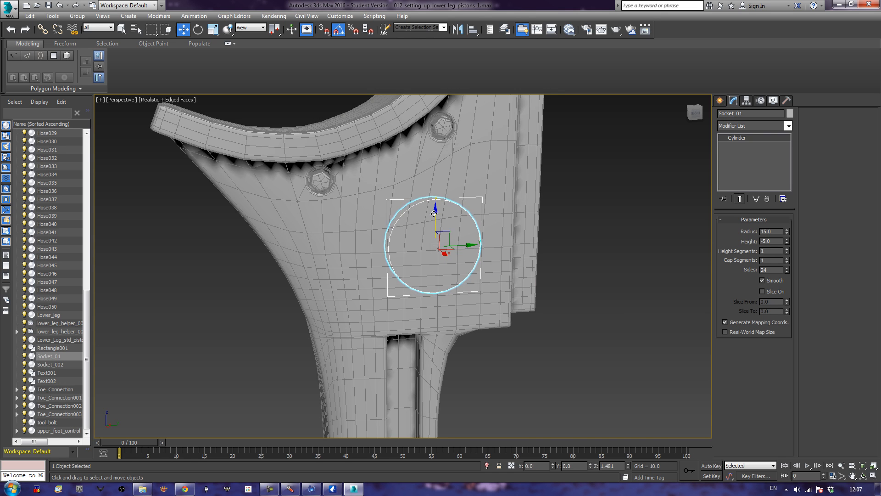
pyautogui.scroll(-3, 421, 233)
# Clone Socket_01 along X to the opposite side of the leg as the copy Socket_003 and delete Socket_002.
pyautogui.keyDown('alt'); pyautogui.moveTo(381, 258); pyautogui.dragTo(431, 257, button='middle'); pyautogui.keyUp('alt')
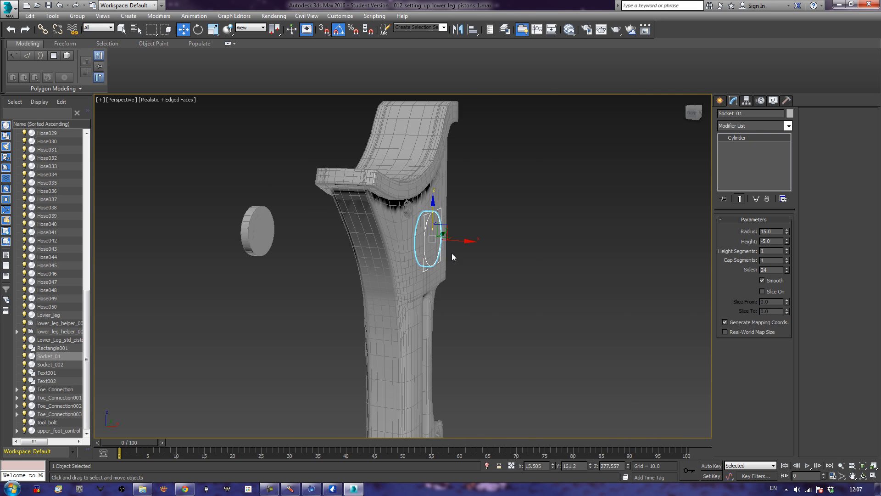
pyautogui.keyDown('shift'); pyautogui.moveTo(463, 240); pyautogui.dragTo(365, 233); pyautogui.keyUp('shift')
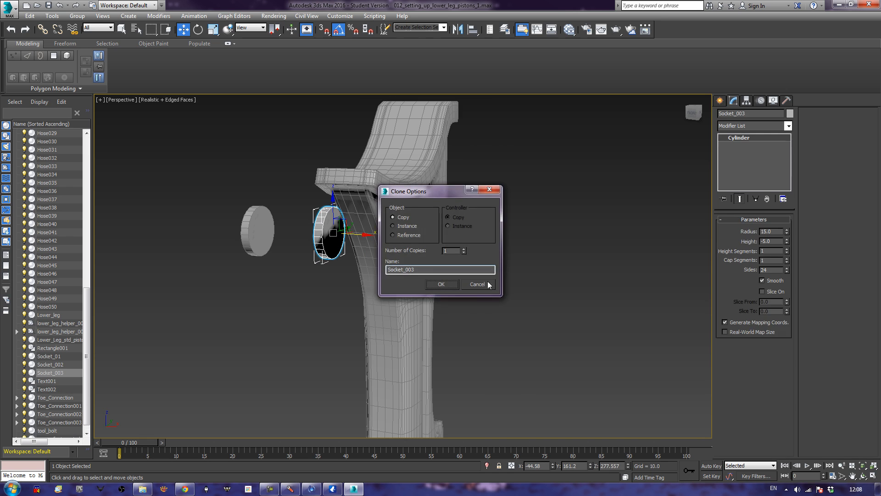
pyautogui.click(451, 285)
pyautogui.moveTo(191, 189); pyautogui.dragTo(269, 282)
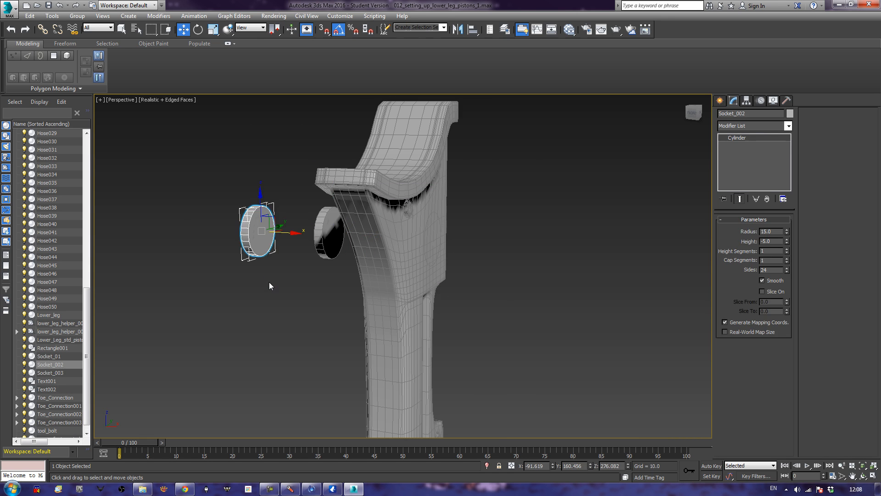
pyautogui.press('Delete')
pyautogui.keyDown('alt'); pyautogui.moveTo(503, 296); pyautogui.dragTo(469, 297, button='middle'); pyautogui.keyUp('alt')
pyautogui.scroll(3, 249, 244)
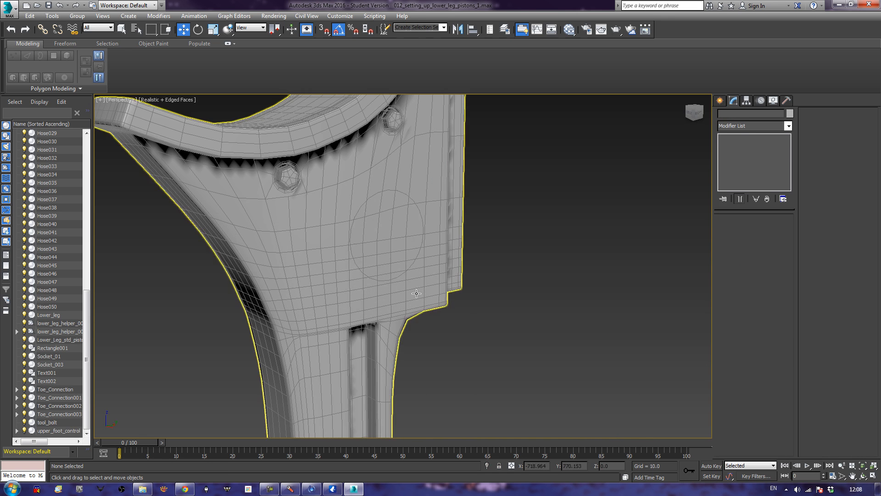
# Attach Socket_01 to the Lower_leg mesh.
pyautogui.click(389, 276)
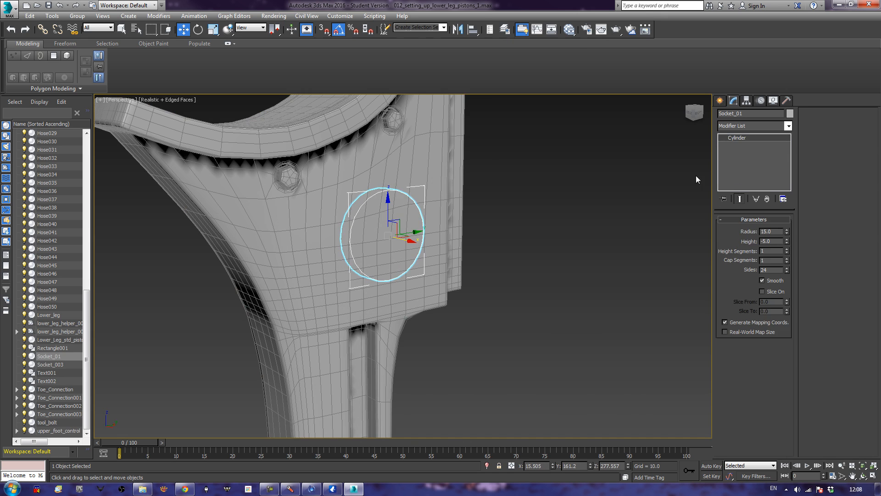
pyautogui.click(436, 198)
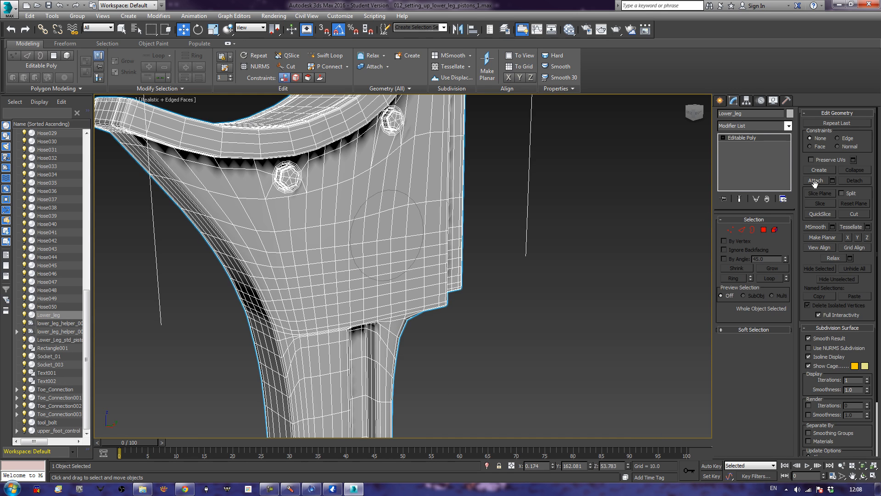
pyautogui.click(816, 181)
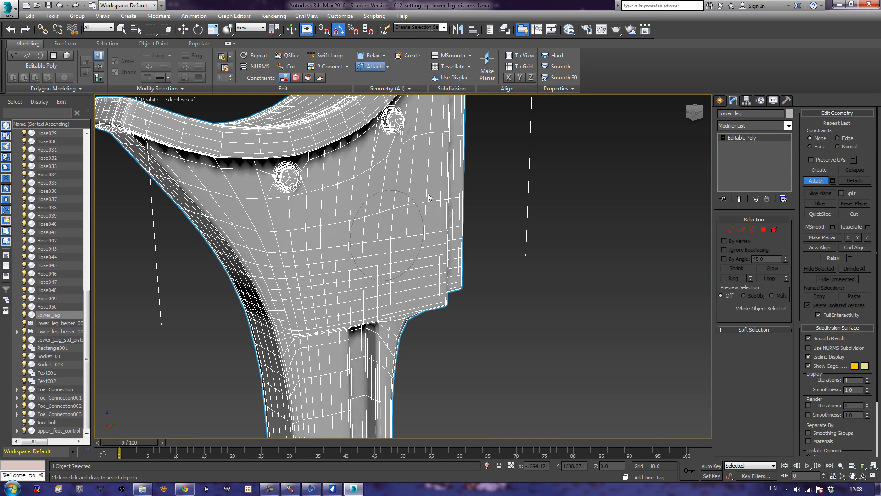
pyautogui.click(417, 212)
pyautogui.press('w')
# Delete the Lower_leg polygons that surround and overlap the rim of the attached socket cylinder.
pyautogui.press('4')
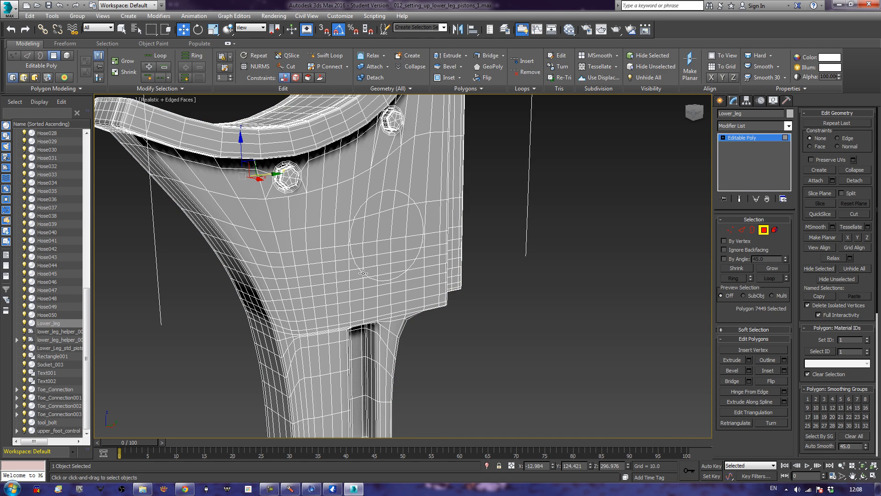
pyautogui.click(357, 260)
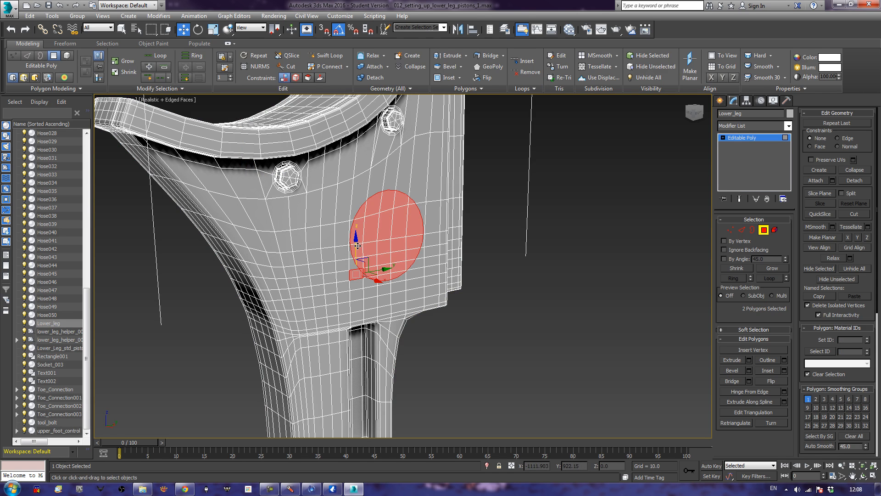
pyautogui.press('1')
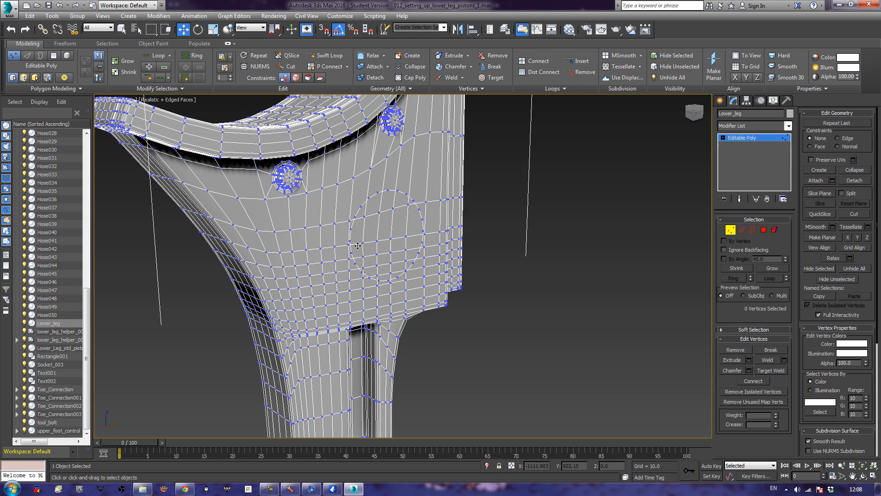
pyautogui.click(764, 229)
pyautogui.click(590, 266)
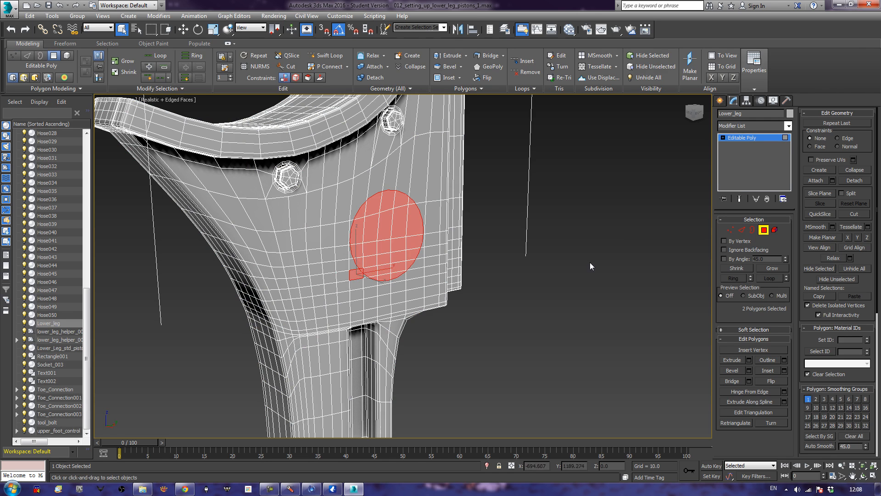
pyautogui.click(355, 275)
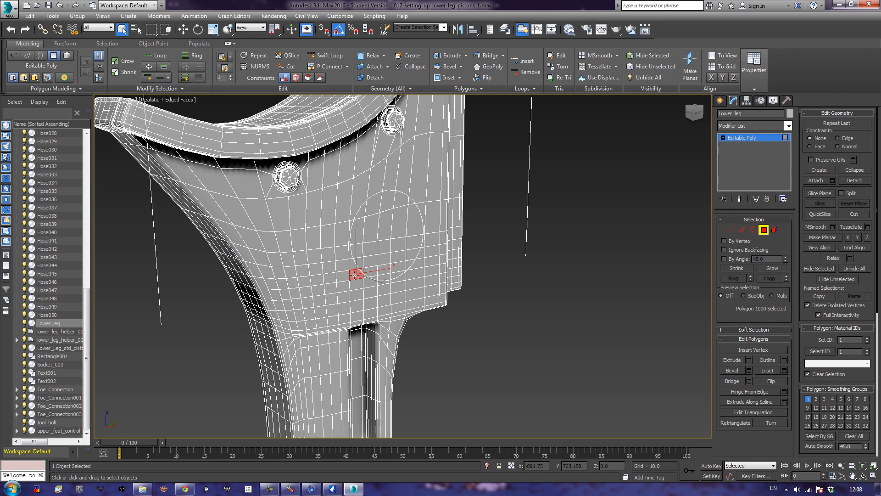
pyautogui.keyDown('ctrl'); pyautogui.click(351, 262); pyautogui.keyUp('ctrl')
pyautogui.keyDown('ctrl'); pyautogui.click(349, 248); pyautogui.keyUp('ctrl')
pyautogui.keyDown('ctrl'); pyautogui.click(352, 225); pyautogui.keyUp('ctrl')
pyautogui.keyDown('ctrl'); pyautogui.click(359, 195); pyautogui.keyUp('ctrl')
pyautogui.keyDown('ctrl'); pyautogui.click(377, 171); pyautogui.keyUp('ctrl')
pyautogui.keyDown('ctrl'); pyautogui.click(395, 164); pyautogui.keyUp('ctrl')
pyautogui.keyDown('ctrl'); pyautogui.click(410, 157); pyautogui.keyUp('ctrl')
pyautogui.keyDown('ctrl'); pyautogui.click(421, 157); pyautogui.keyUp('ctrl')
pyautogui.keyDown('ctrl'); pyautogui.click(420, 215); pyautogui.keyUp('ctrl')
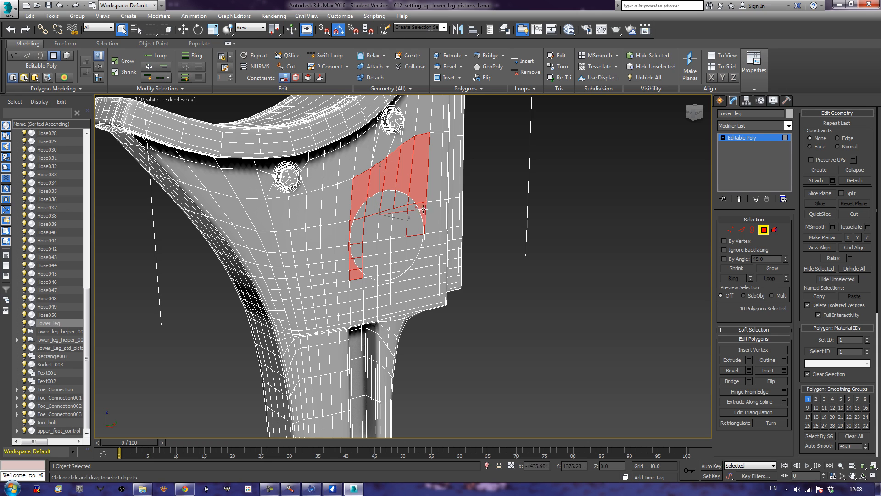
pyautogui.keyDown('ctrl'); pyautogui.click(421, 243); pyautogui.keyUp('ctrl')
pyautogui.keyDown('ctrl'); pyautogui.click(420, 262); pyautogui.keyUp('ctrl')
pyautogui.keyDown('ctrl'); pyautogui.click(408, 276); pyautogui.keyUp('ctrl')
pyautogui.keyDown('ctrl'); pyautogui.click(398, 277); pyautogui.keyUp('ctrl')
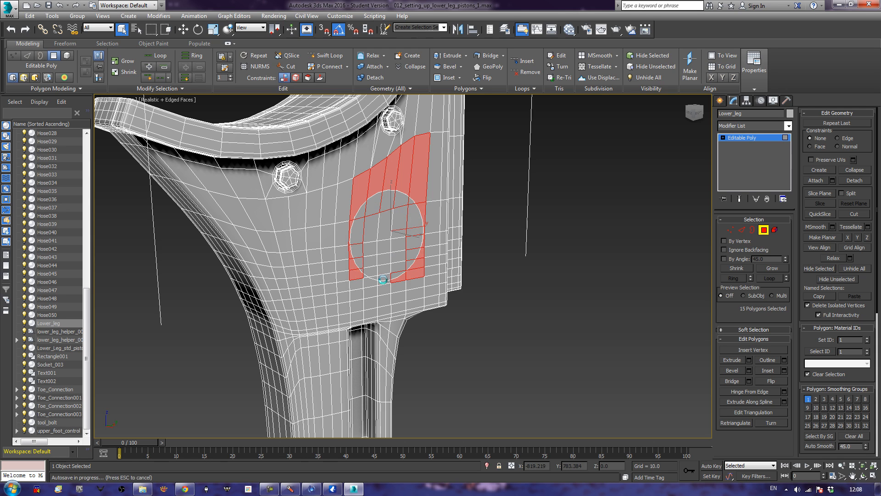
pyautogui.keyDown('ctrl'); pyautogui.click(382, 282); pyautogui.keyUp('ctrl')
pyautogui.keyDown('ctrl'); pyautogui.click(374, 283); pyautogui.keyUp('ctrl')
pyautogui.keyDown('ctrl'); pyautogui.click(360, 285); pyautogui.keyUp('ctrl')
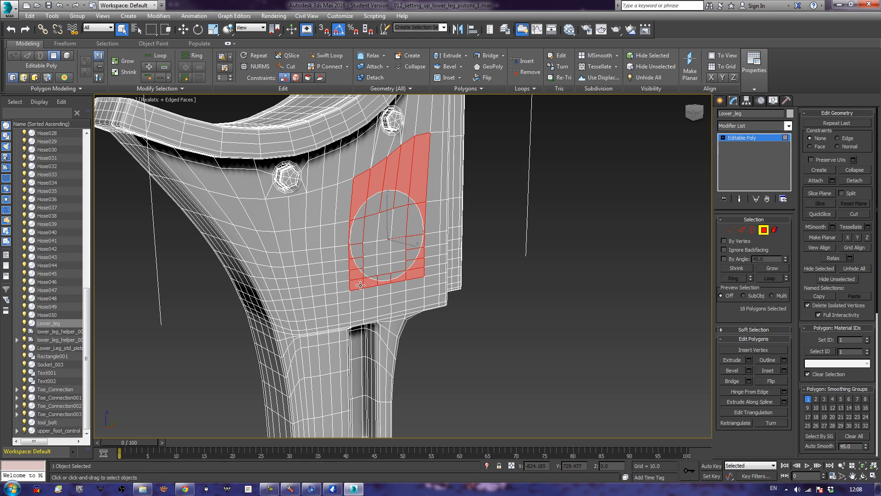
pyautogui.press('Delete')
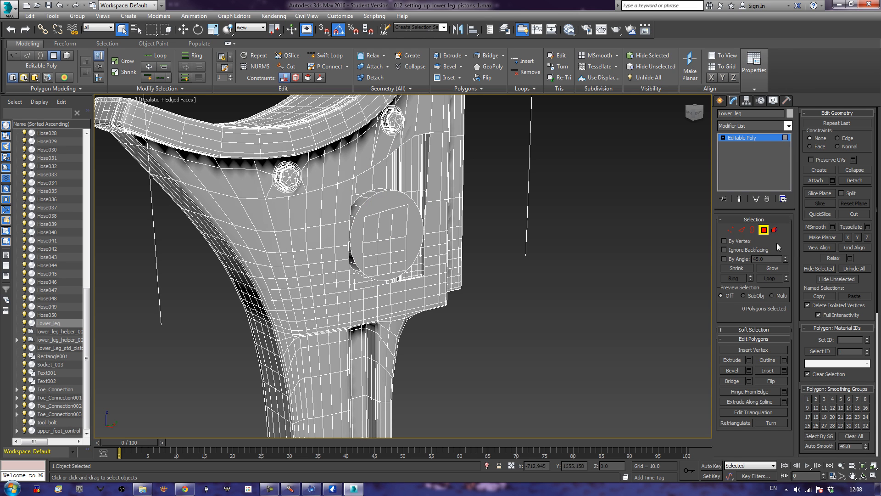
# Delete the front cap polygon of the attached socket cylinder, keeping its side wall and back cap.
pyautogui.click(774, 230)
pyautogui.click(399, 235)
pyautogui.press('Delete')
pyautogui.click(398, 235)
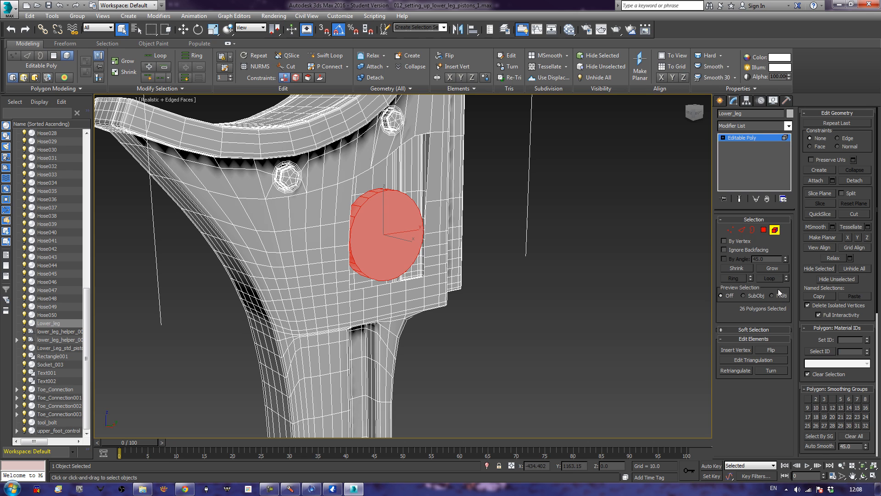
pyautogui.click(764, 230)
pyautogui.click(380, 234)
pyautogui.press('Delete')
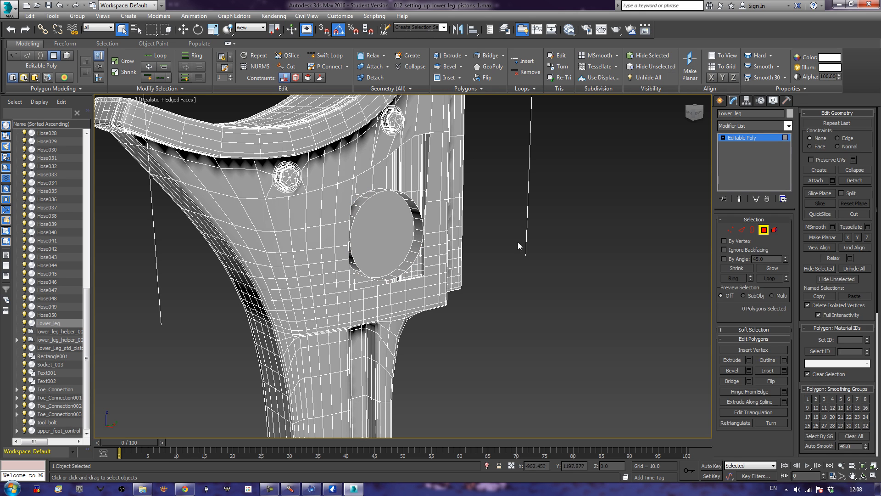
# Flip the normals of the socket cylinder element so its faces point inward.
pyautogui.click(775, 230)
pyautogui.click(399, 235)
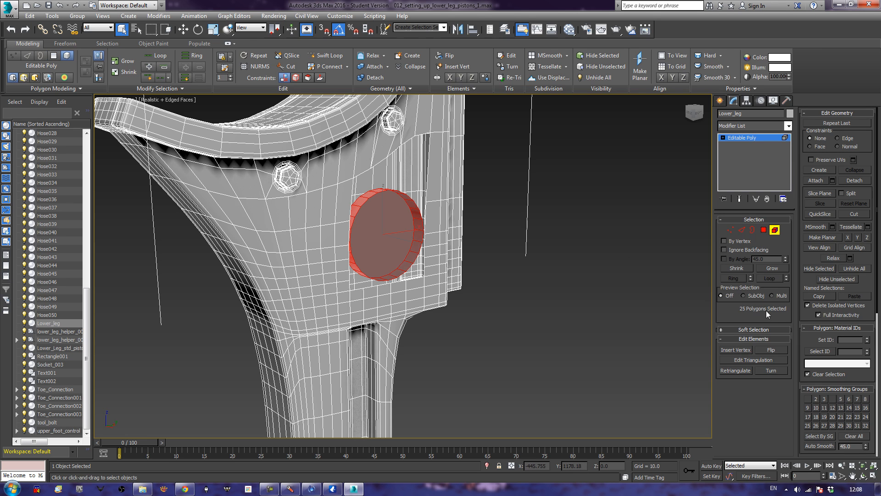
pyautogui.click(775, 350)
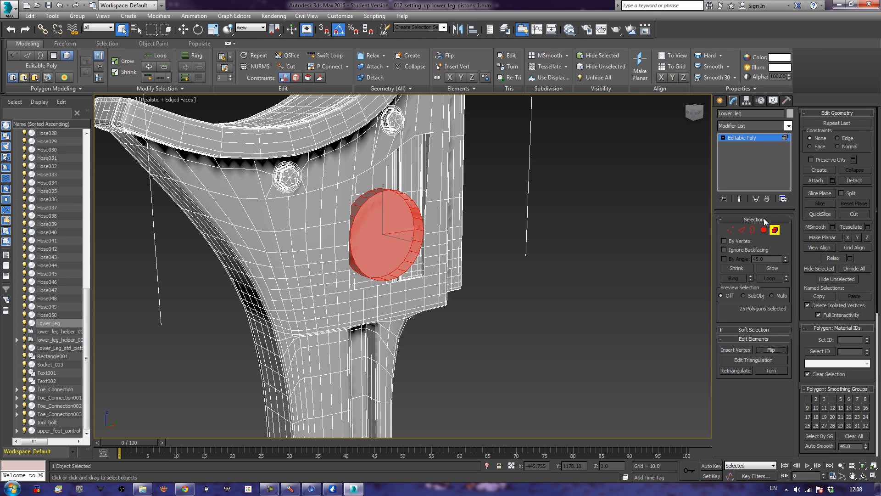
pyautogui.click(775, 230)
# Bridge the socket's rim edges to the leg mesh edges below and above the circular hole.
pyautogui.moveTo(537, 278); pyautogui.dragTo(508, 285, button='middle')
pyautogui.scroll(4, 454, 289)
pyautogui.moveTo(446, 283); pyautogui.dragTo(479, 280, button='middle')
pyautogui.click(742, 229)
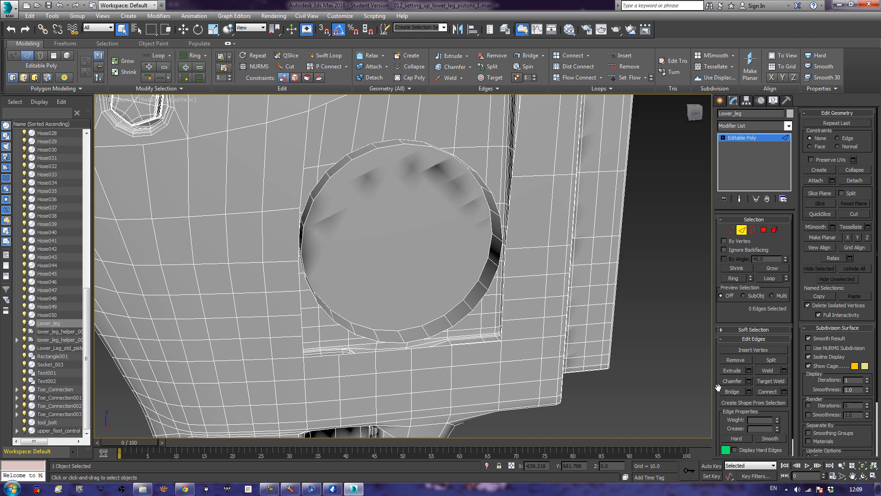
pyautogui.click(732, 392)
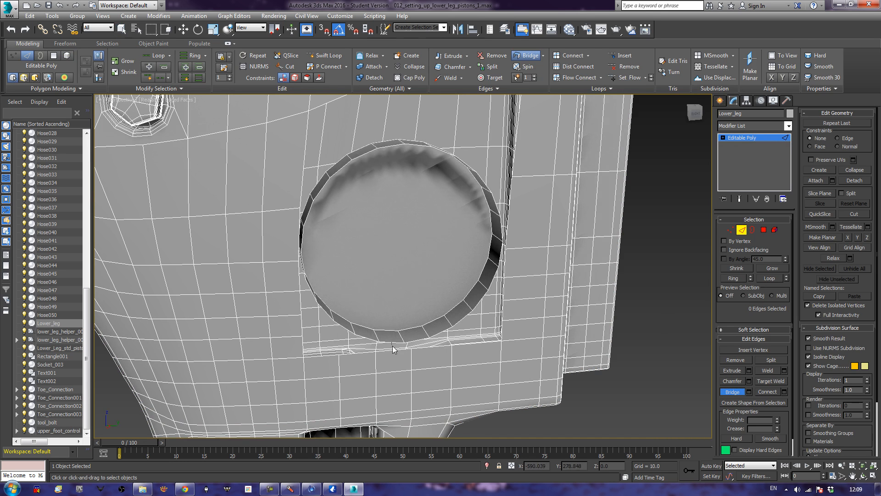
pyautogui.scroll(-3, 393, 348)
pyautogui.keyDown('alt'); pyautogui.moveTo(402, 272); pyautogui.dragTo(395, 265, button='middle'); pyautogui.keyUp('alt')
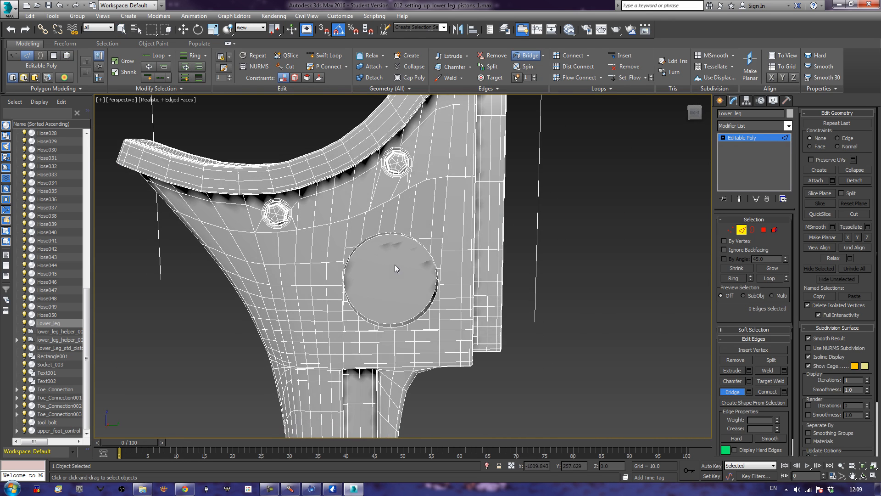
pyautogui.click(387, 204)
pyautogui.rightClick(391, 210)
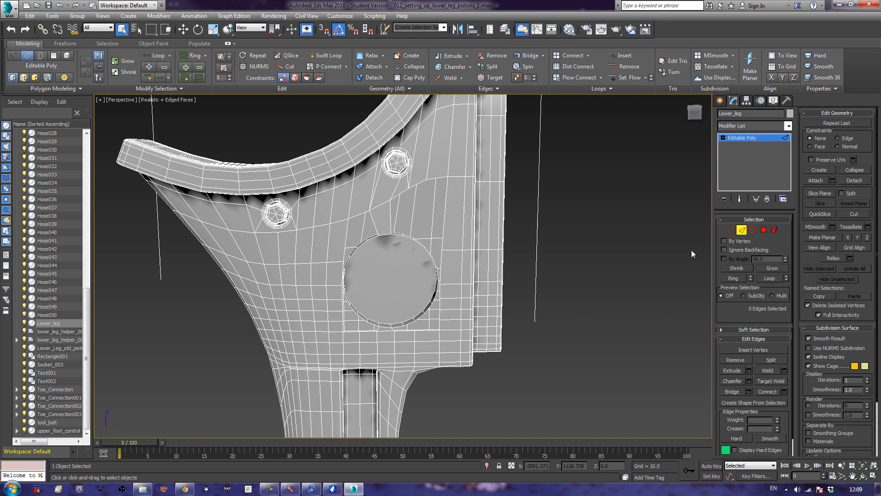
# Cap the two open borders on either side of the socket rim.
pyautogui.click(753, 230)
pyautogui.click(427, 248)
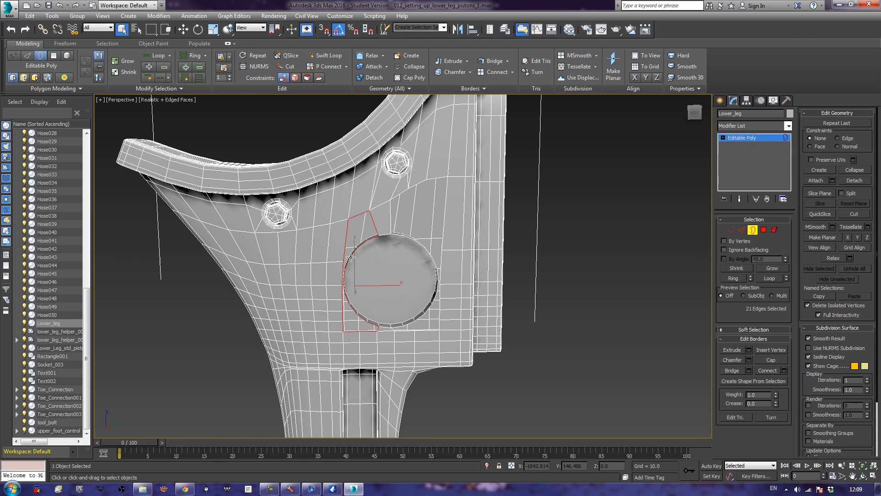
pyautogui.keyDown('ctrl'); pyautogui.click(427, 248); pyautogui.keyUp('ctrl')
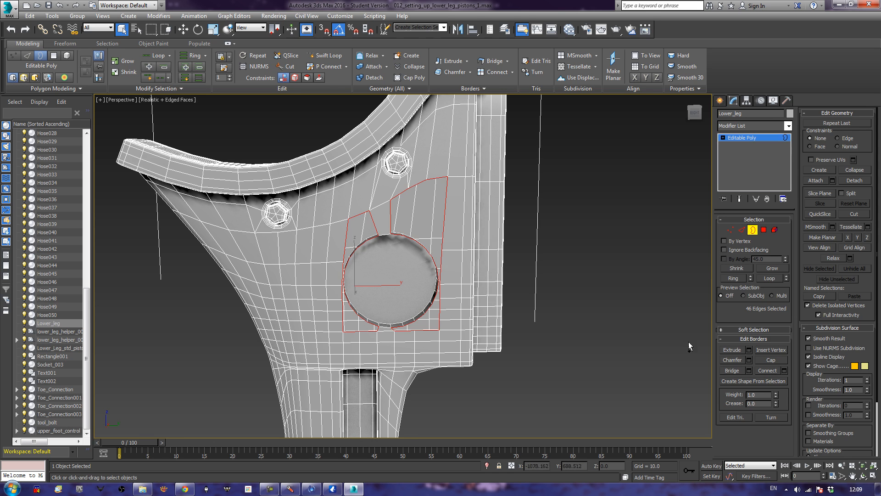
pyautogui.click(757, 358)
pyautogui.keyDown('alt'); pyautogui.moveTo(644, 318); pyautogui.dragTo(612, 318, button='middle'); pyautogui.keyUp('alt')
pyautogui.scroll(5, 508, 284)
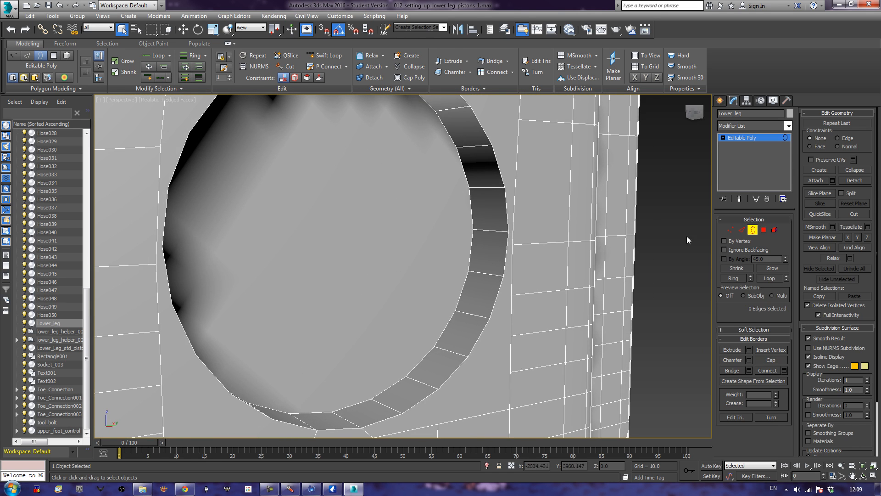
pyautogui.click(742, 232)
pyautogui.click(476, 346)
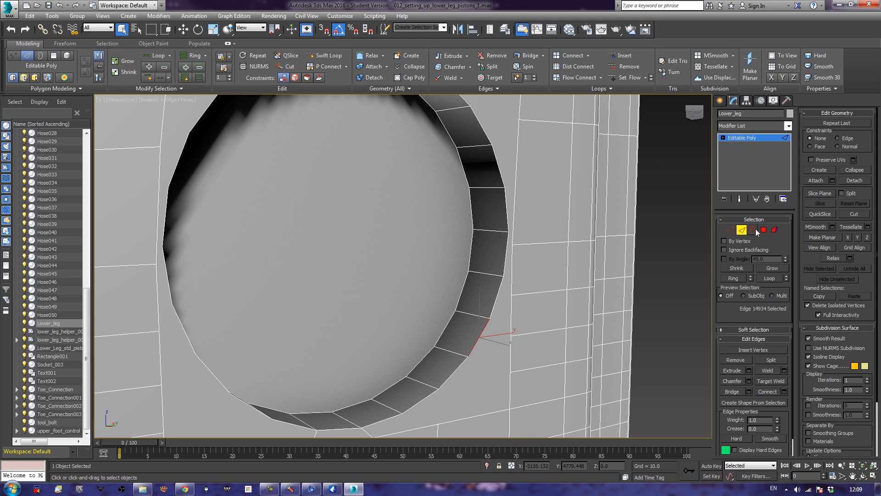
pyautogui.moveTo(477, 310)
pyautogui.keyDown('alt'); pyautogui.mouseDown(button='middle')
pyautogui.moveTo(474, 329)
pyautogui.moveTo(486, 277)
pyautogui.mouseUp(button='middle'); pyautogui.keyUp('alt')
pyautogui.scroll(-5, 495, 305)
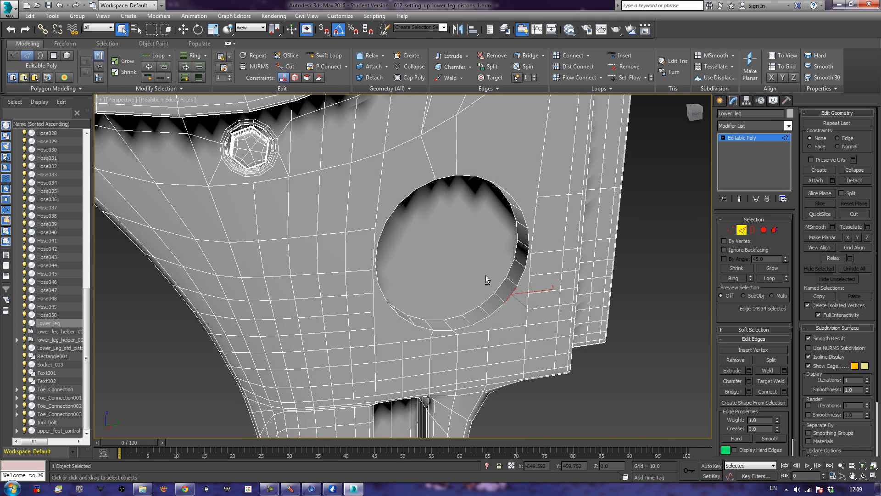
pyautogui.scroll(5, 483, 274)
pyautogui.click(325, 55)
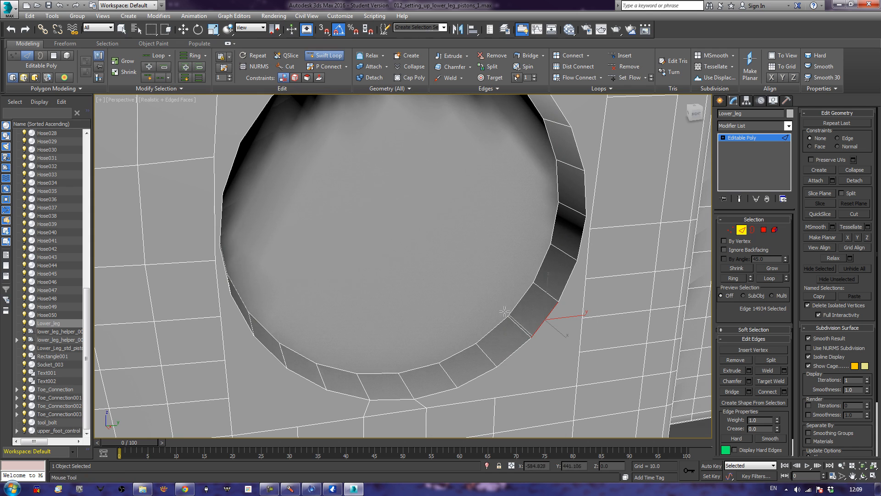
pyautogui.press('w')
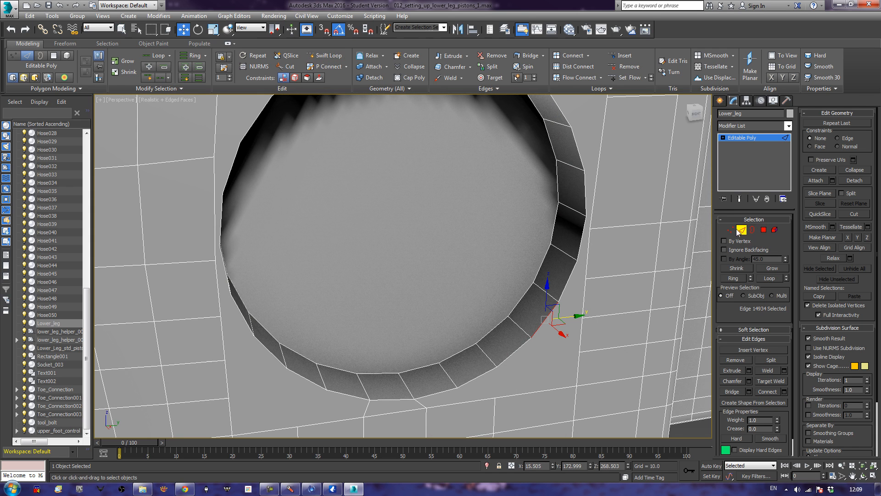
# Add a Swift Loop edge loop around the socket's inner wall, close to its outer rim.
pyautogui.click(517, 308)
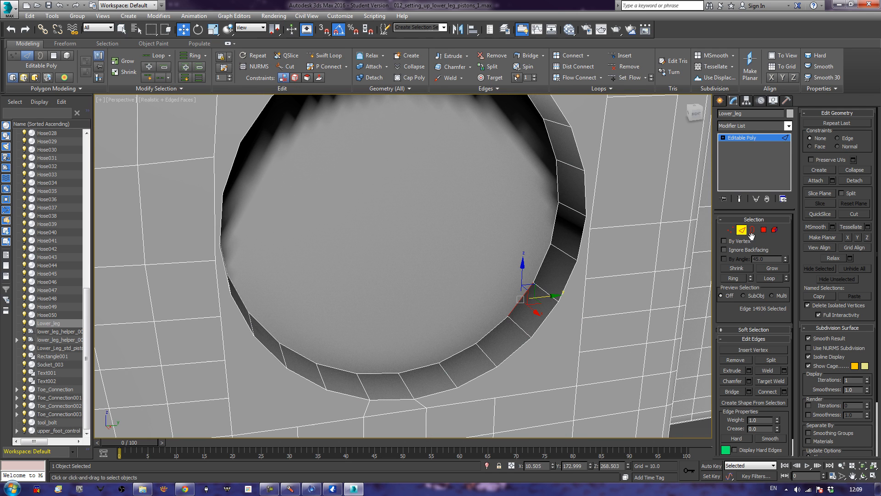
pyautogui.click(764, 230)
pyautogui.click(495, 252)
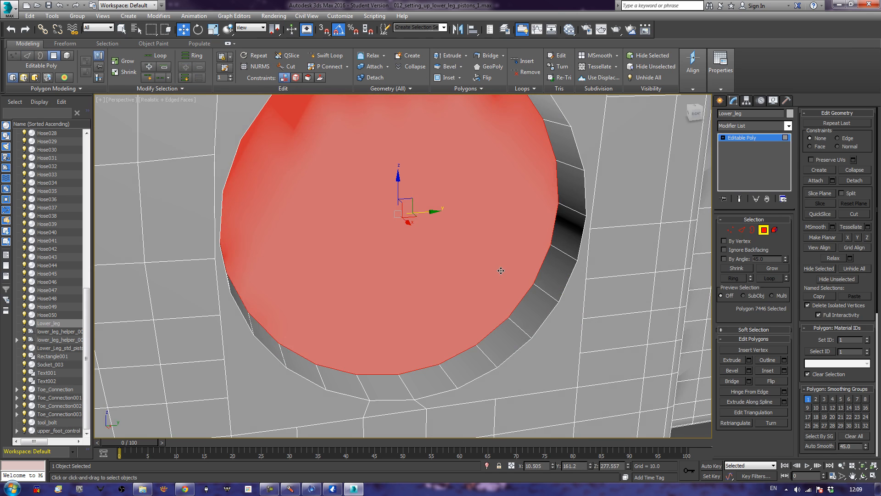
pyautogui.click(327, 55)
pyautogui.click(574, 259)
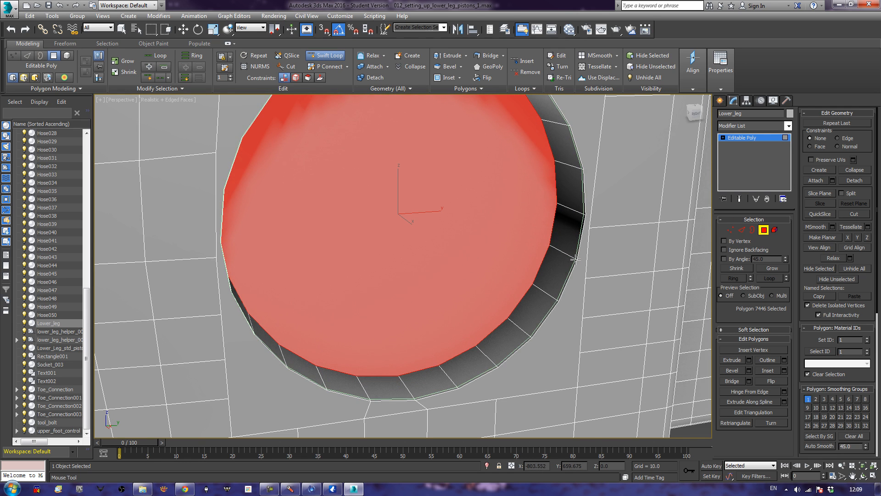